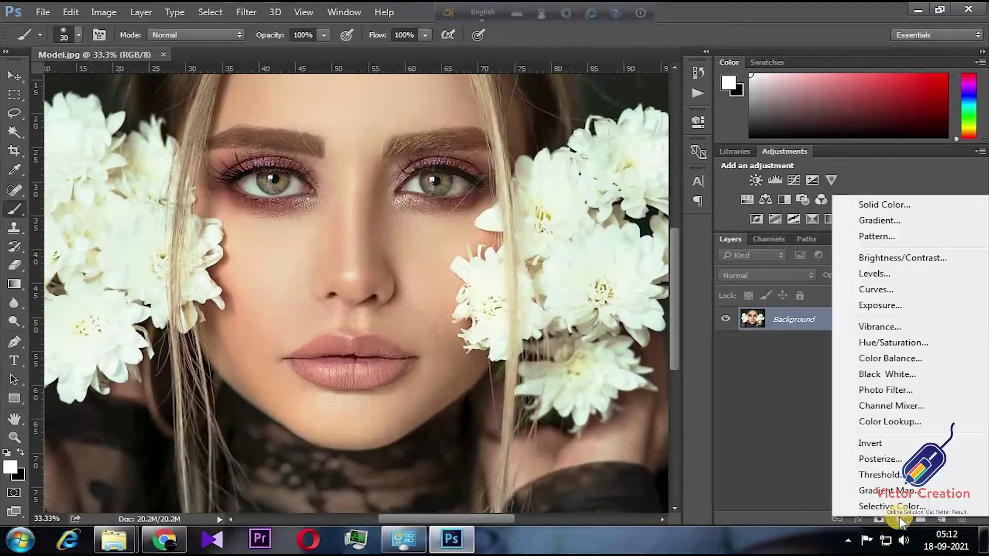
Add a red Solid Color fill in Multiply, invert its mask and paint red onto the lips
{"action": "left_click", "coordinate": [883, 204]}
{"action": "left_click", "coordinate": [698, 115]}
{"action": "left_click", "coordinate": [902, 58]}
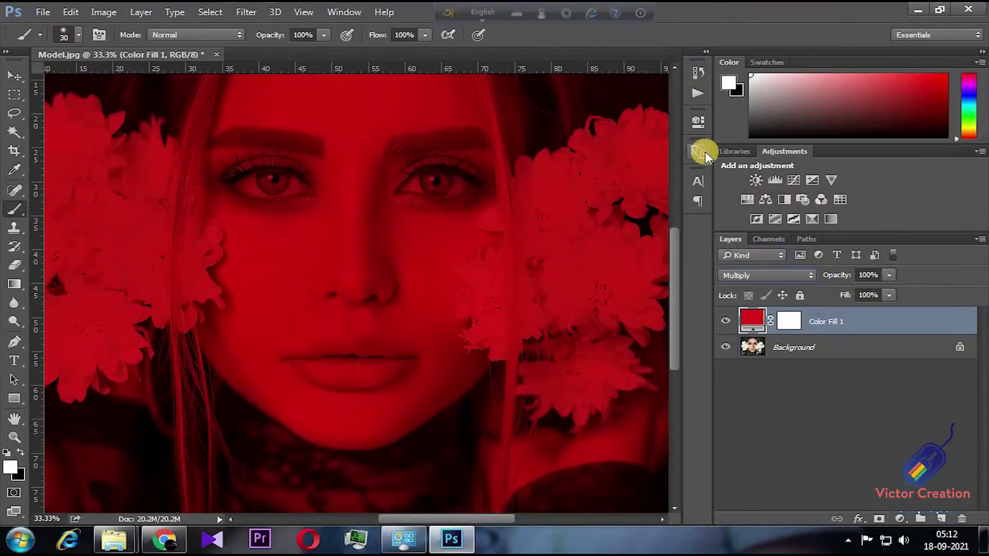
{"action": "key", "text": "shift+alt+m"}
{"action": "key", "text": "ctrl+i"}
{"action": "key", "text": "ctrl+plus"}
{"action": "key", "text": "ctrl+plus"}
{"action": "key", "text": "ctrl+plus"}
{"action": "key", "text": "ctrl+plus"}
{"action": "key", "text": "ctrl+plus"}
{"action": "left_click_drag", "start_coordinate": [124, 287], "coordinate": [464, 287]}
{"action": "mouse_move", "coordinate": [149, 257]}
{"action": "left_mouse_down"}
{"action": "mouse_move", "coordinate": [637, 250]}
{"action": "mouse_move", "coordinate": [128, 280]}
{"action": "mouse_move", "coordinate": [477, 293]}
{"action": "mouse_move", "coordinate": [265, 347]}
{"action": "mouse_move", "coordinate": [362, 333]}
{"action": "mouse_move", "coordinate": [280, 267]}
{"action": "mouse_move", "coordinate": [26, 216]}
{"action": "left_mouse_up"}
{"action": "mouse_move", "coordinate": [32, 134]}
{"action": "left_mouse_down"}
{"action": "mouse_move", "coordinate": [381, 342]}
{"action": "mouse_move", "coordinate": [265, 293]}
{"action": "mouse_move", "coordinate": [264, 375]}
{"action": "mouse_move", "coordinate": [416, 197]}
{"action": "left_mouse_up"}
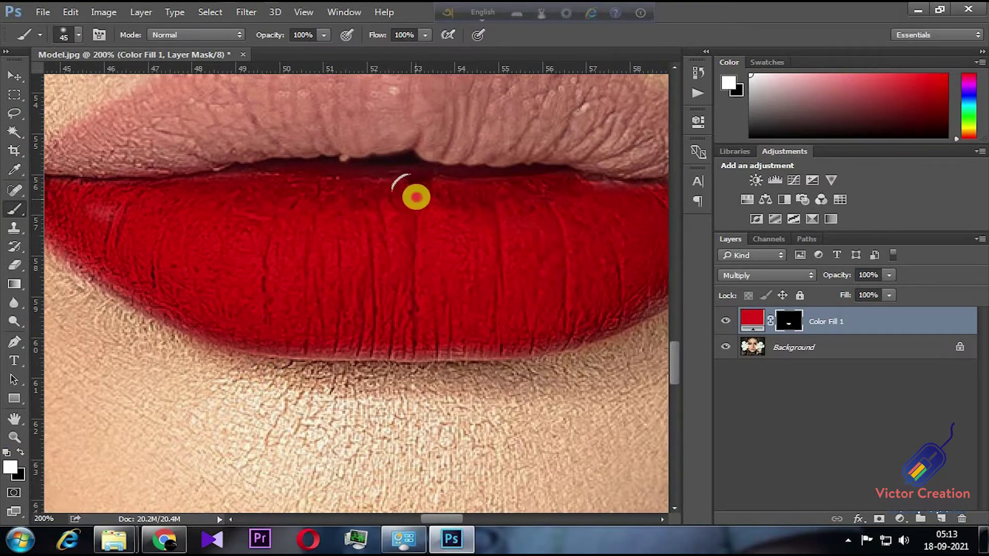
{"action": "key", "text": "ctrl+minus"}
{"action": "key", "text": "ctrl+minus"}
Adjust the red fill's Blend If so highlights show through, and name it 'Lower lip dark'
{"action": "double_click", "coordinate": [896, 322]}
{"action": "left_click_drag", "start_coordinate": [808, 360], "coordinate": [678, 362]}
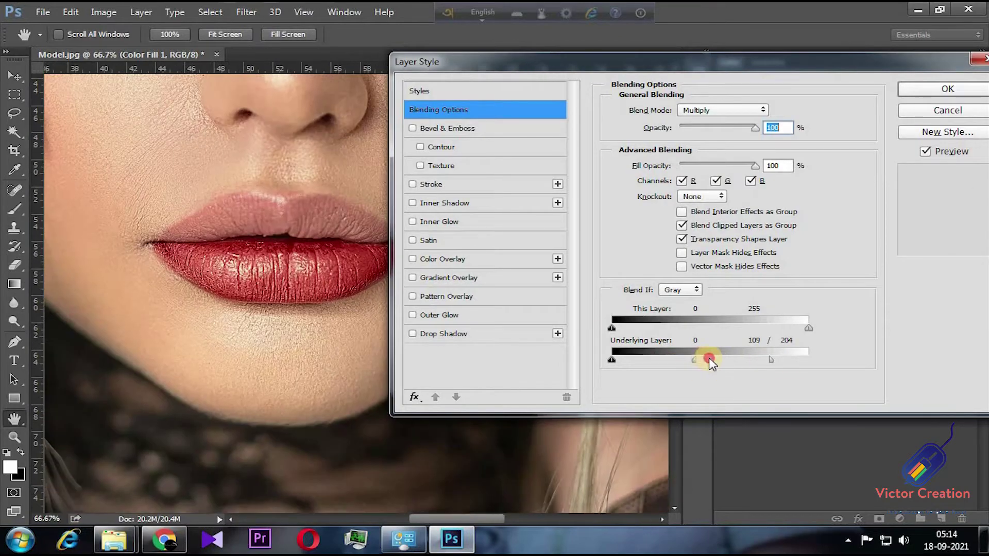
{"action": "key", "text": "Return"}
{"action": "double_click", "coordinate": [835, 322]}
{"action": "type", "text": "Lower lip dark"}
{"action": "key", "text": "Return"}
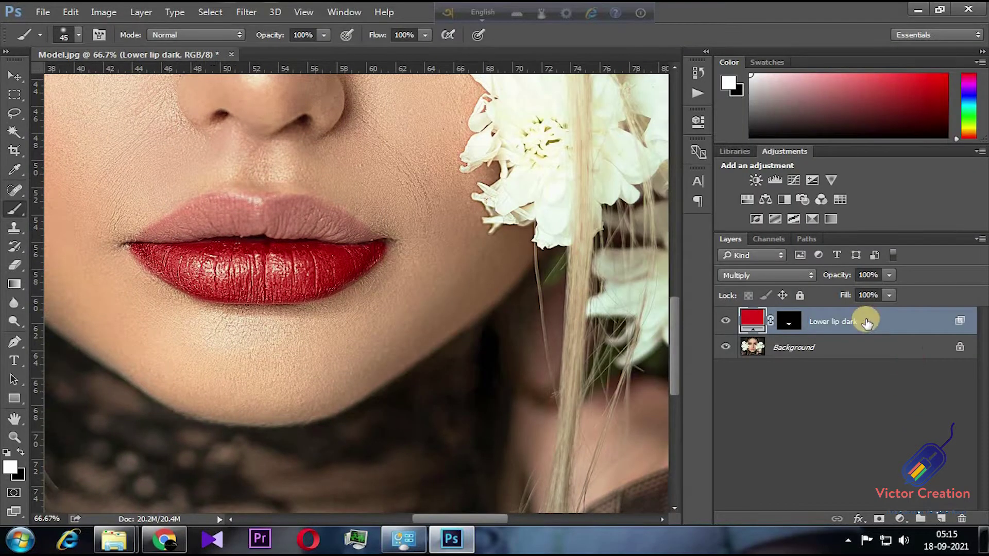
Duplicate Lower lip dark, set the copy to Screen and name it 'Bright'
{"action": "key", "text": "ctrl+j"}
{"action": "left_click", "coordinate": [776, 278]}
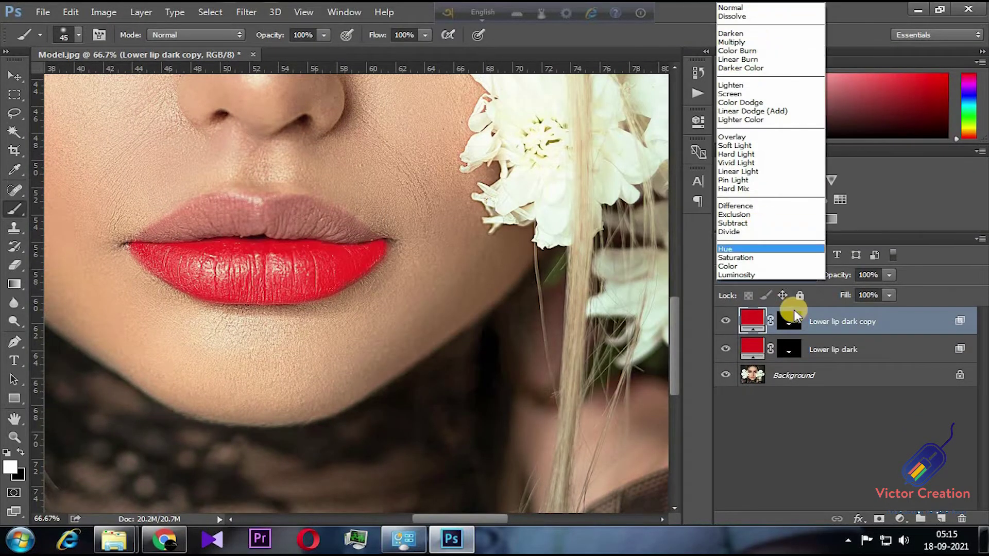
{"action": "left_click", "coordinate": [730, 94]}
{"action": "double_click", "coordinate": [871, 322]}
{"action": "type", "text": "Bright"}
{"action": "key", "text": "Return"}
Keep Bright off the darkest lip tones with Blend If and recolour it orange ad591f
{"action": "double_click", "coordinate": [927, 322]}
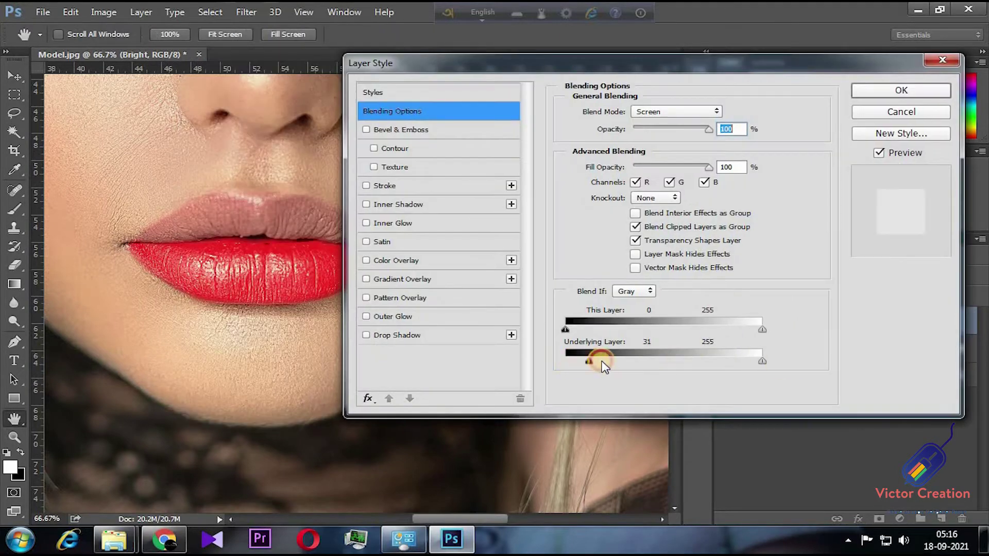
{"action": "left_click_drag", "start_coordinate": [601, 363], "coordinate": [645, 358]}
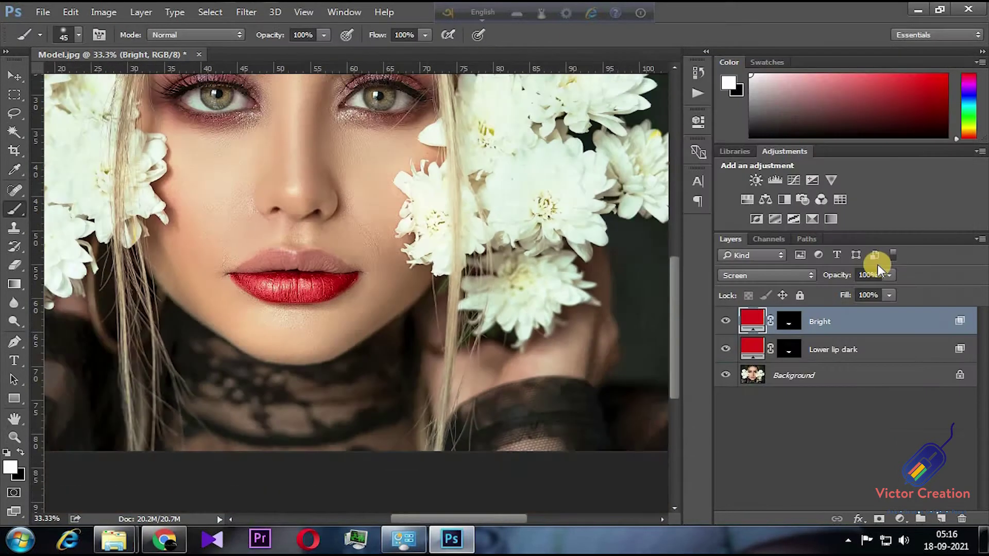
{"action": "type", "text": "ad591f"}
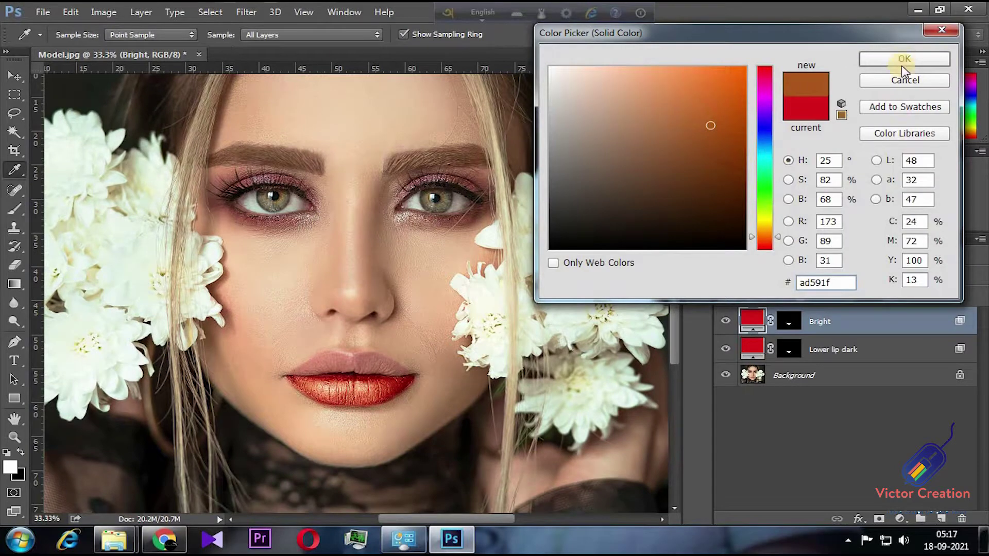
{"action": "left_click", "coordinate": [901, 63]}
Duplicate Lower lip dark, limit it to darker tones with Blend If, and paint its mask over the lower lip
{"action": "left_click", "coordinate": [834, 349]}
{"action": "key", "text": "ctrl+j"}
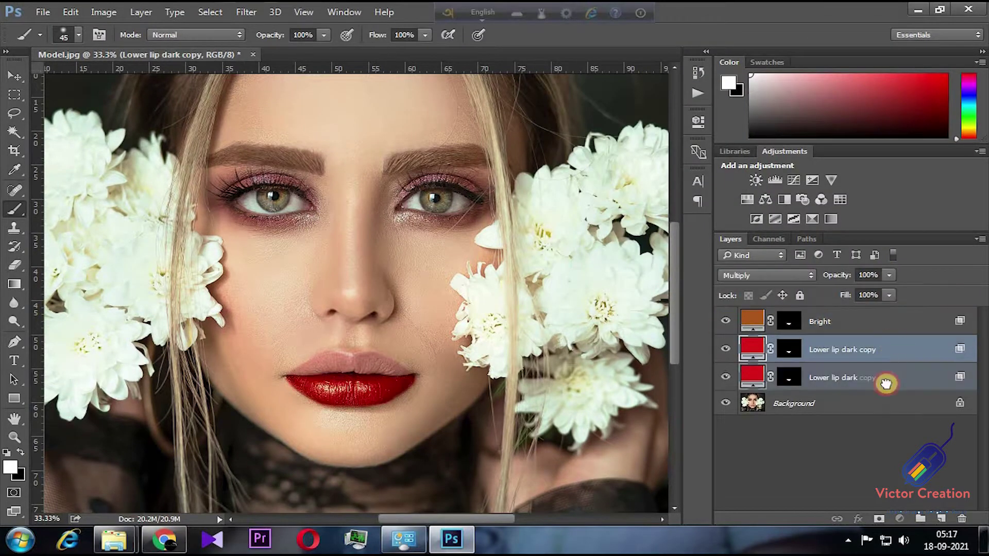
{"action": "double_click", "coordinate": [956, 376]}
{"action": "mouse_move", "coordinate": [886, 344]}
{"action": "left_mouse_down"}
{"action": "mouse_move", "coordinate": [786, 355]}
{"action": "mouse_move", "coordinate": [796, 355]}
{"action": "left_mouse_up"}
{"action": "key", "text": "ctrl+plus"}
{"action": "key", "text": "Return"}
{"action": "key", "text": "b"}
{"action": "left_click_drag", "start_coordinate": [212, 348], "coordinate": [340, 348]}
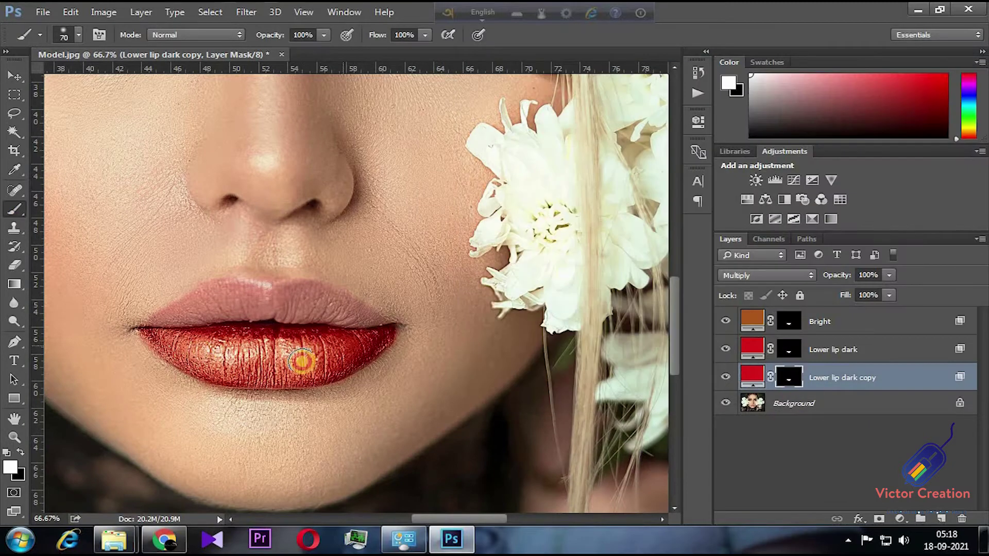
{"action": "key", "text": "ctrl+minus"}
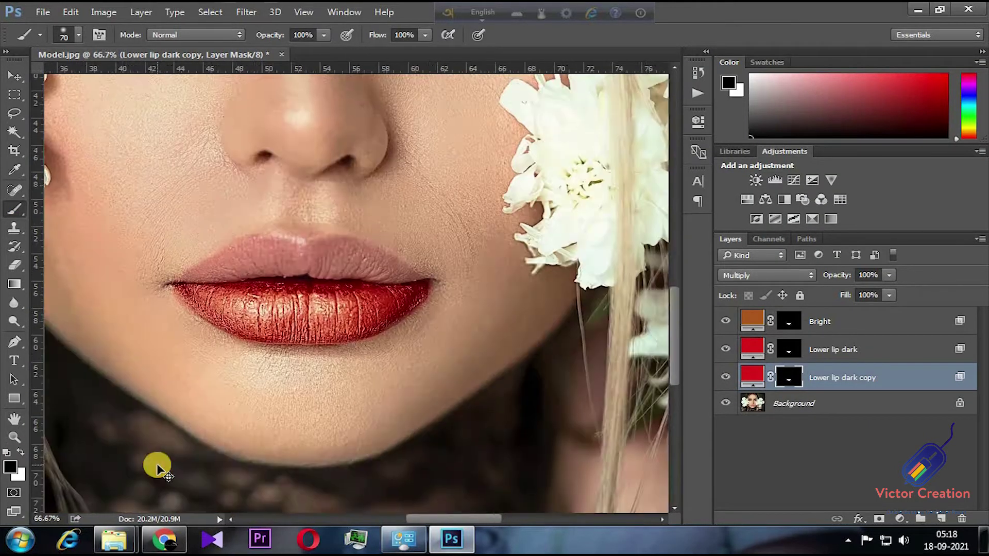
Above Bright, add a dark red a80c1c Solid Color fill in Multiply with an inverted mask
{"action": "left_click", "coordinate": [875, 325]}
{"action": "left_click", "coordinate": [899, 519]}
{"action": "left_click", "coordinate": [894, 202]}
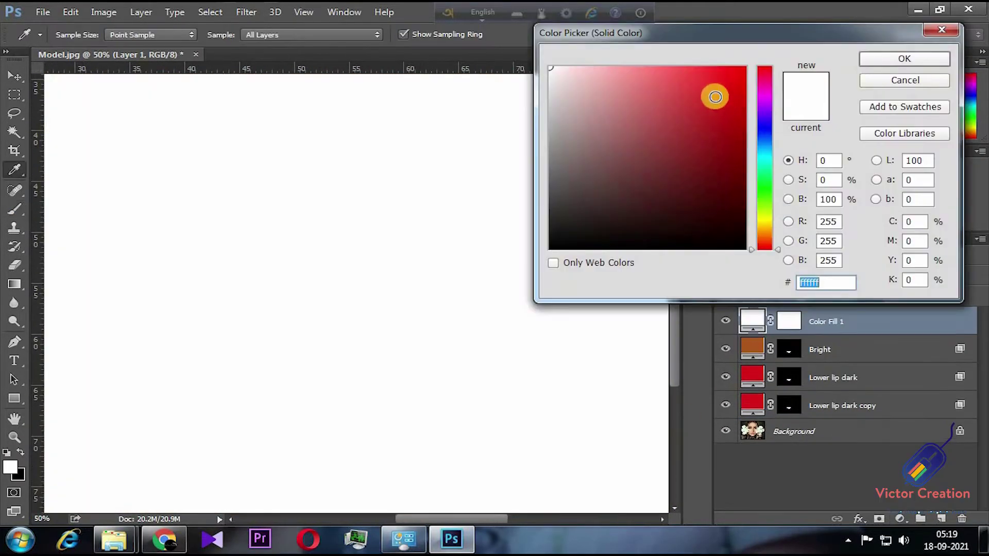
{"action": "type", "text": "a80c1c"}
{"action": "key", "text": "Return"}
{"action": "left_click", "coordinate": [767, 275]}
{"action": "left_click", "coordinate": [757, 38]}
{"action": "key", "text": "ctrl+i"}
Paint the dark red over the upper lip with a smaller brush, then switch to black for cleanup
{"action": "key", "text": "x"}
{"action": "key", "text": "ctrl+plus"}
{"action": "key", "text": "ctrl+plus"}
{"action": "key", "text": "bracketleft"}
{"action": "key", "text": "bracketleft"}
{"action": "left_click_drag", "start_coordinate": [432, 176], "coordinate": [374, 210]}
{"action": "key", "text": "ctrl+plus"}
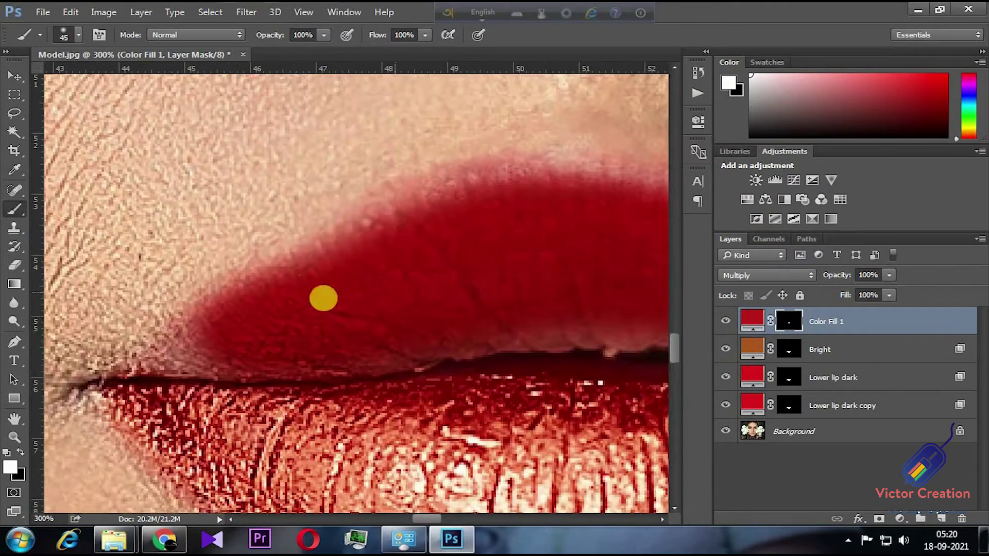
{"action": "key", "text": "ctrl+plus"}
{"action": "key", "text": "bracketleft"}
{"action": "key", "text": "bracketleft"}
{"action": "key", "text": "x"}
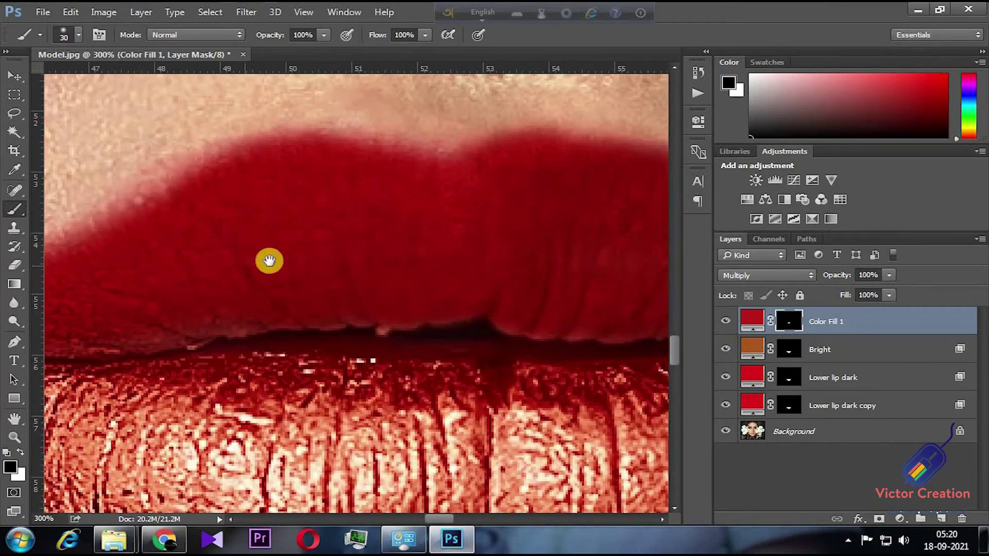
{"action": "scroll", "coordinate": [367, 229], "scroll_direction": "up", "scroll_amount": 3}
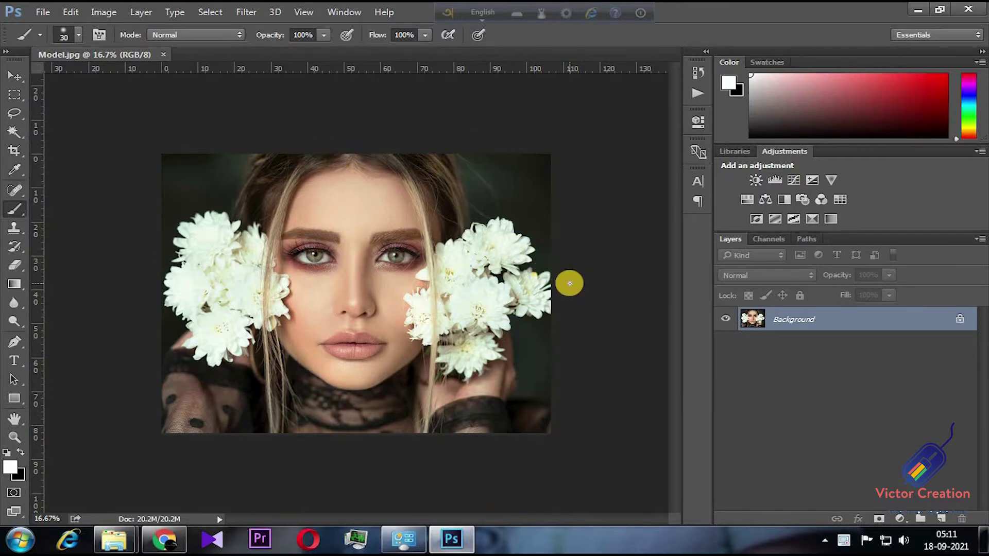
Zoom so the face fills the view and open the new fill/adjustment layer list
{"action": "key", "text": "ctrl+plus"}
{"action": "key", "text": "ctrl+plus"}
{"action": "key", "text": "ctrl+plus"}
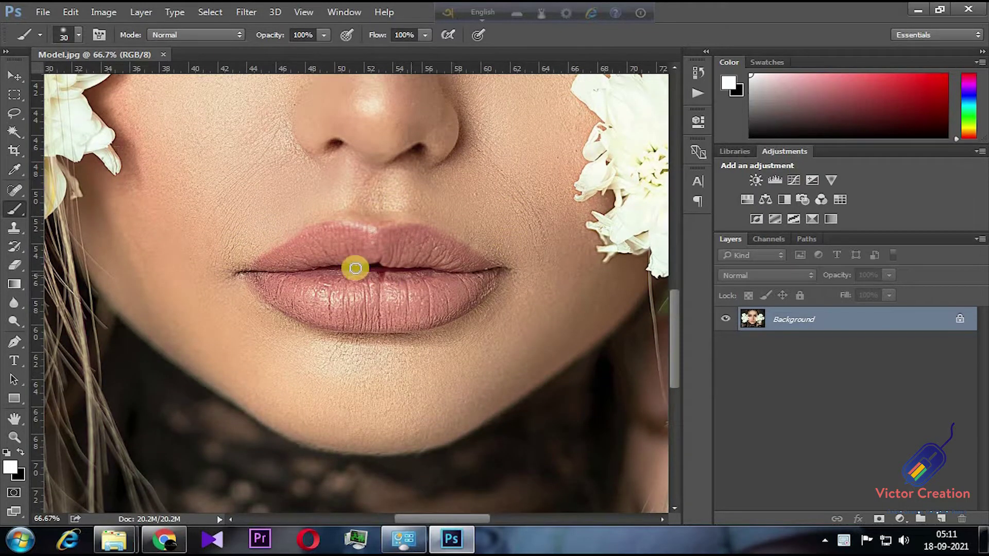
{"action": "key", "text": "ctrl+minus"}
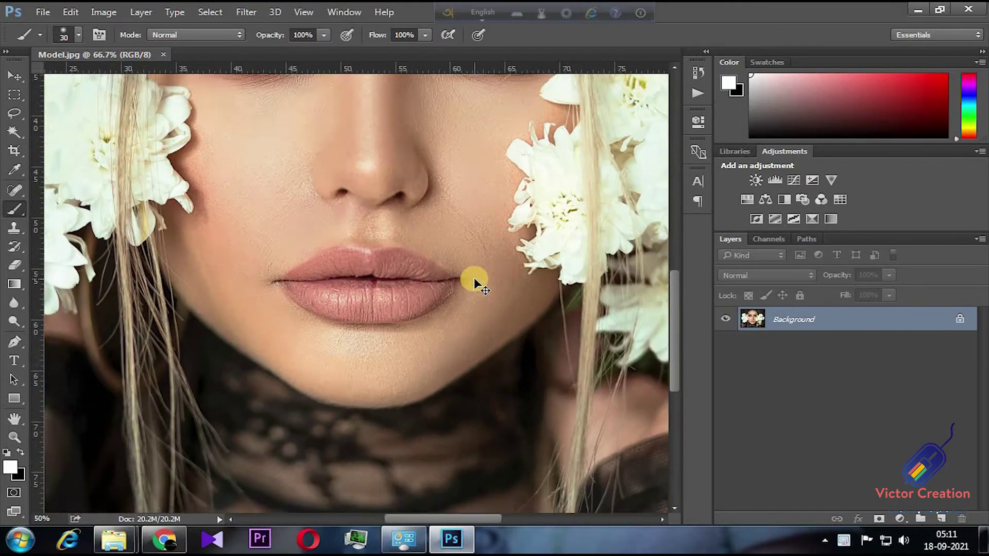
{"action": "key", "text": "ctrl+minus"}
{"action": "key", "text": "ctrl+minus"}
{"action": "key", "text": "ctrl+plus"}
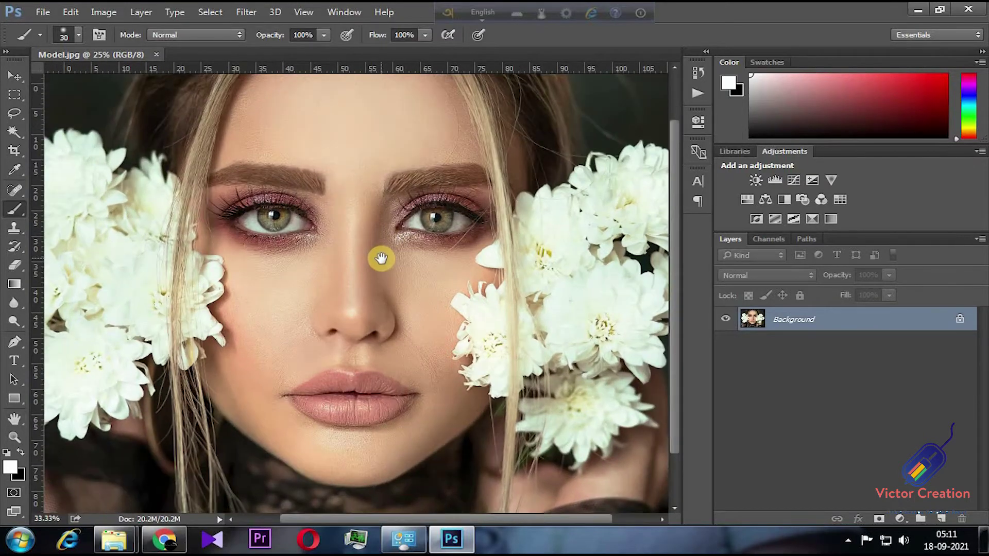
{"action": "left_click", "coordinate": [898, 519]}
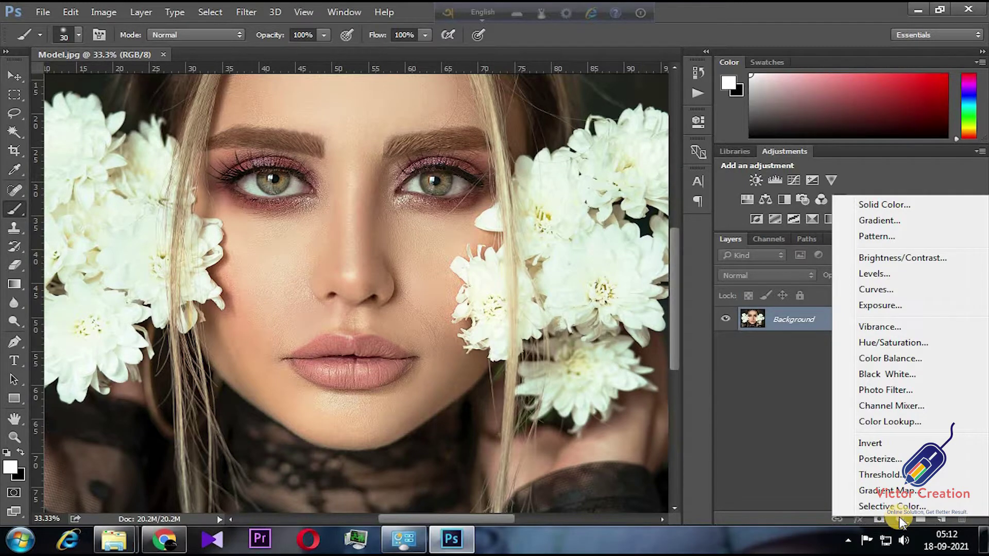
Add a da1a1a red Solid Color fill layer set to Multiply
{"action": "left_click", "coordinate": [882, 204]}
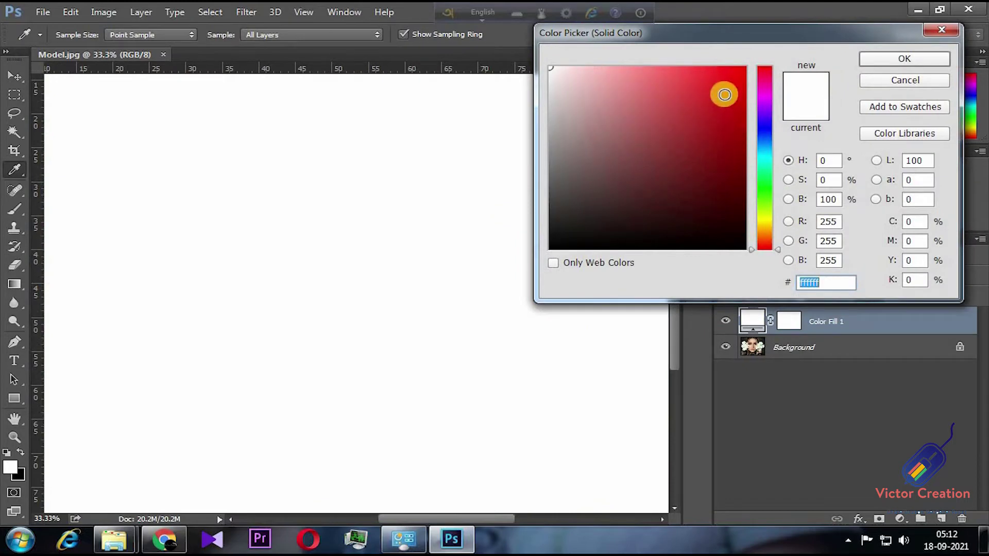
{"action": "type", "text": "da"}
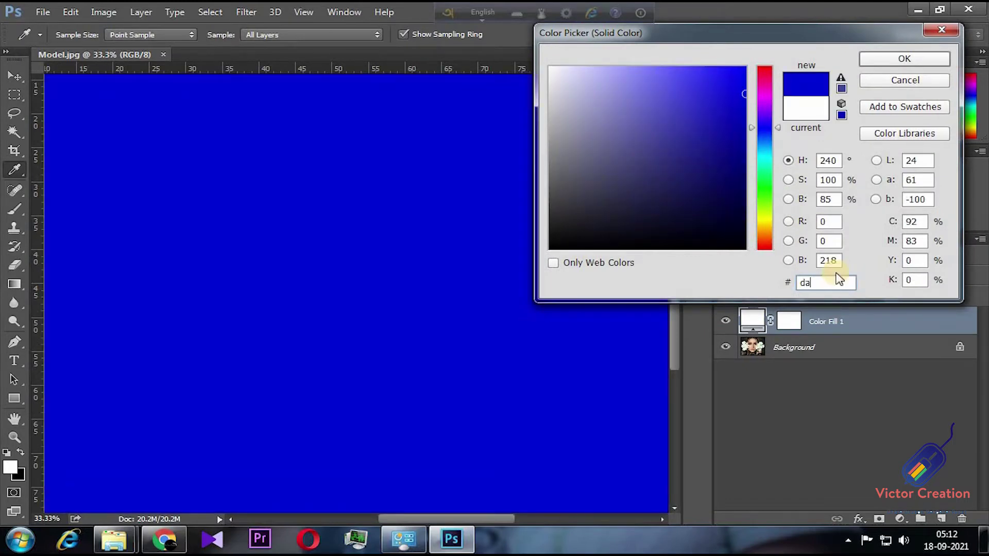
{"action": "type", "text": "1a1"}
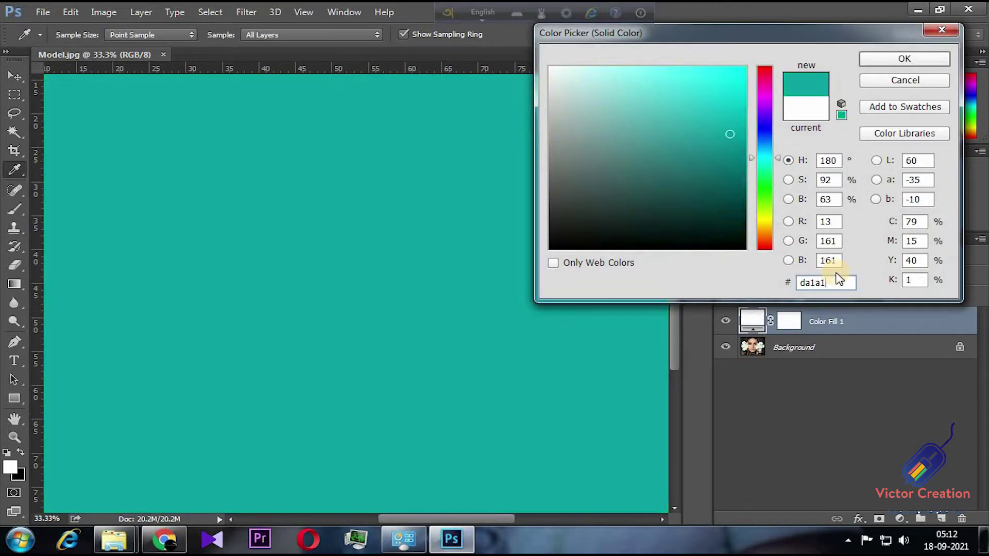
{"action": "type", "text": "a"}
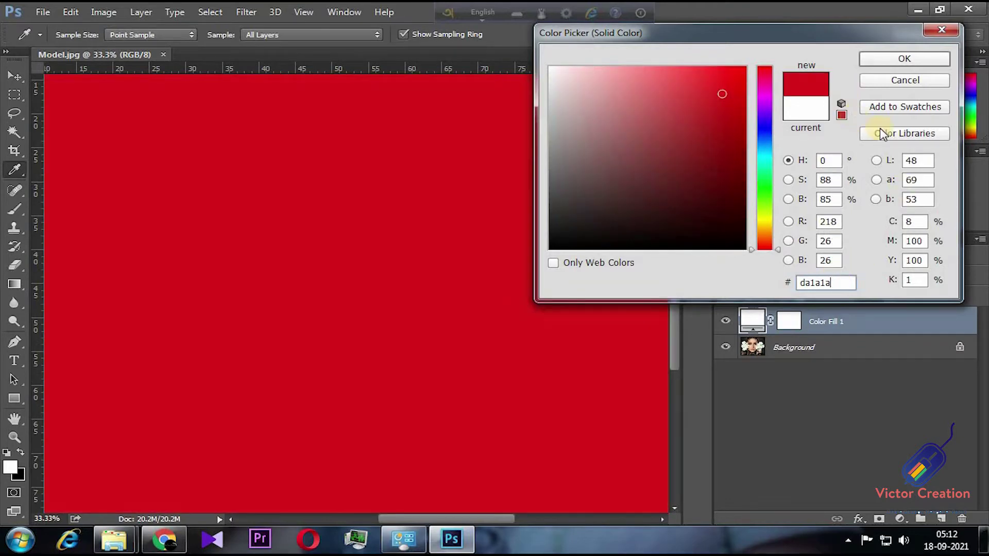
{"action": "left_click", "coordinate": [891, 58]}
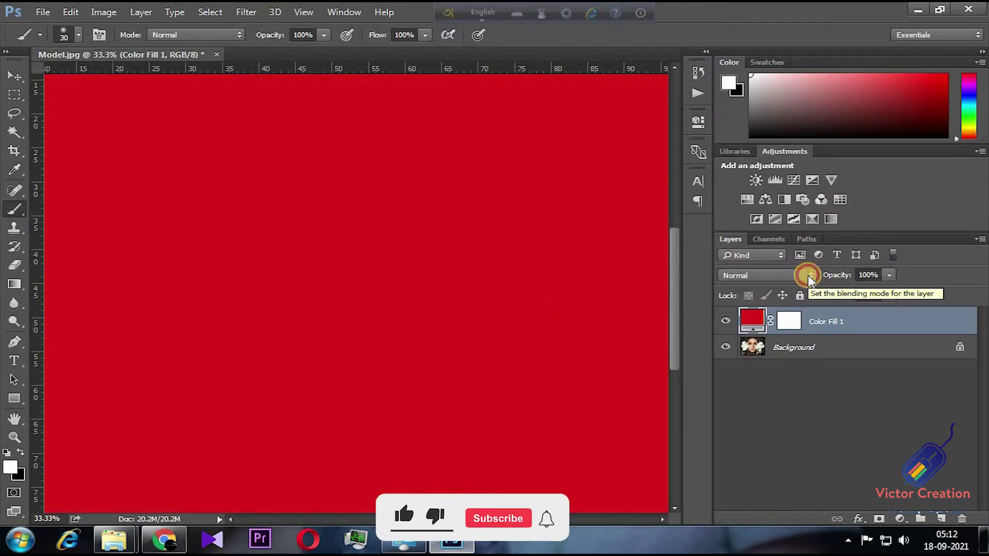
{"action": "left_click", "coordinate": [808, 275]}
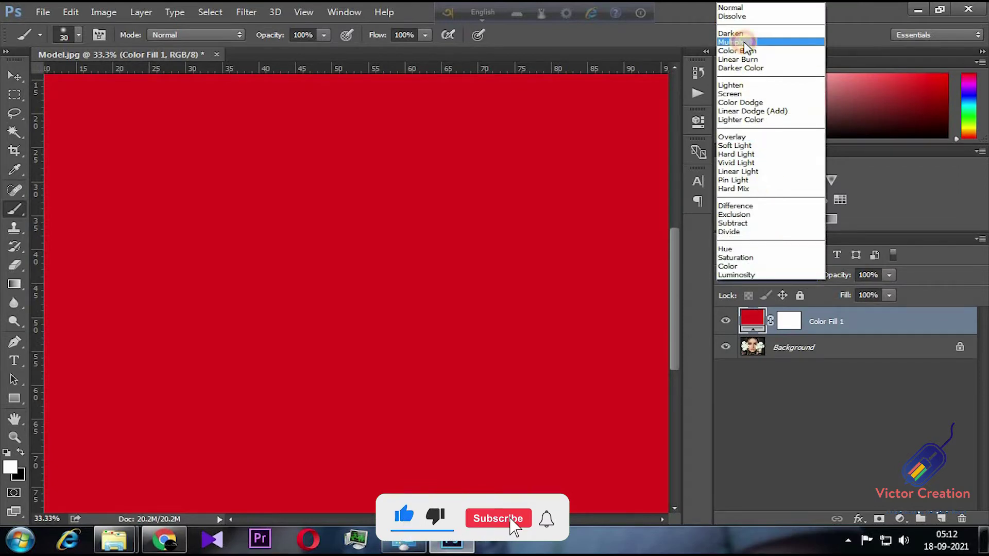
{"action": "left_click", "coordinate": [744, 44]}
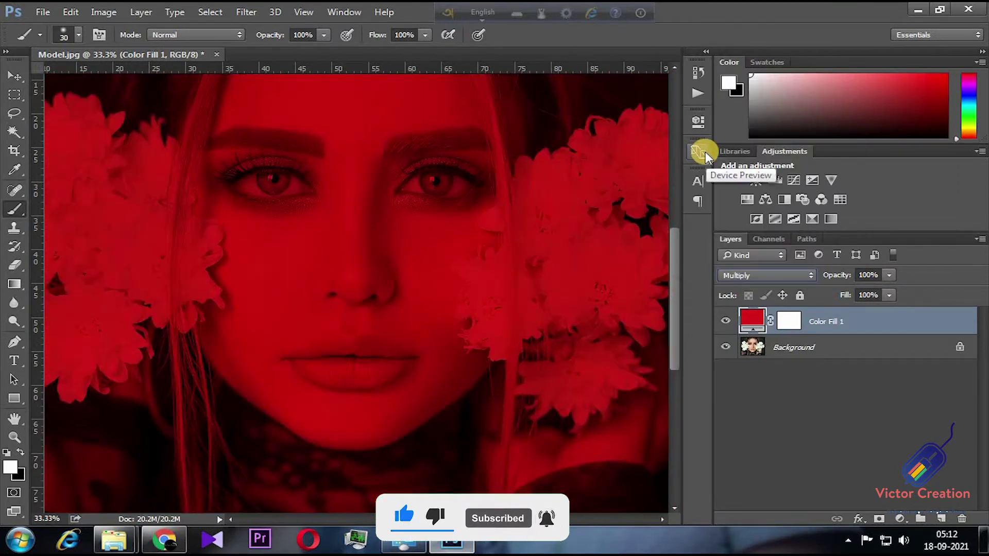
Invert the red fill's mask to hide it, then zoom in on the nose and lips
{"action": "key", "text": "ctrl+minus"}
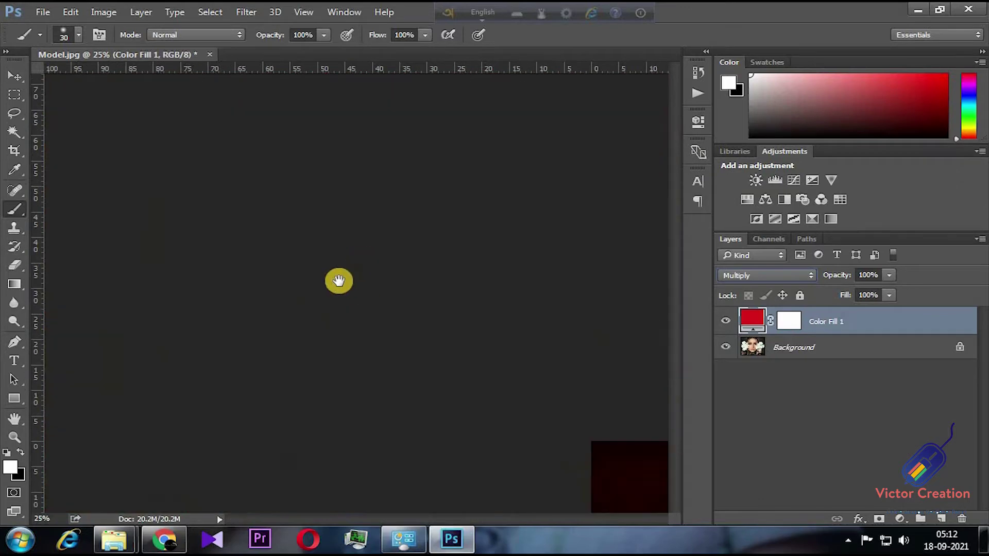
{"action": "left_click", "coordinate": [793, 322]}
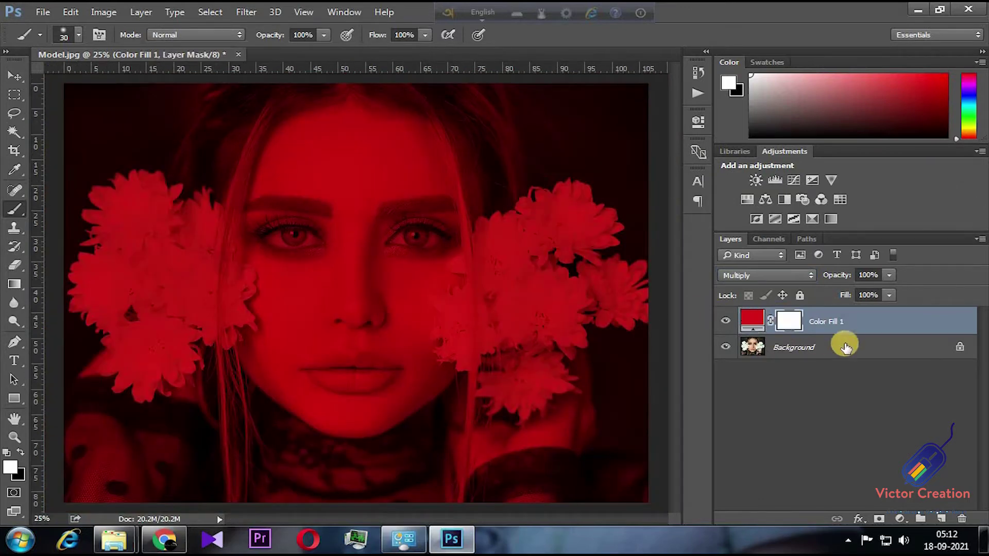
{"action": "key", "text": "ctrl+i"}
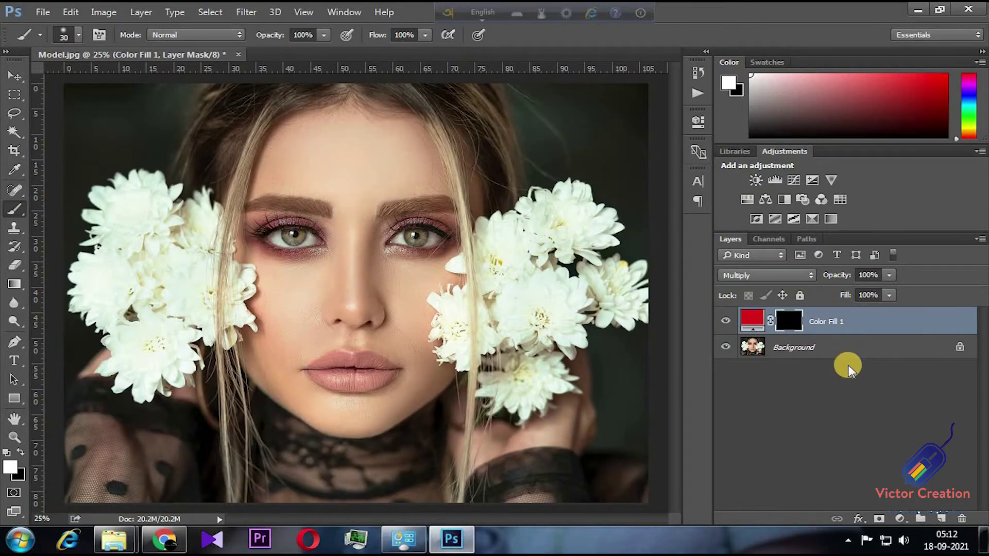
{"action": "key", "text": "ctrl+plus"}
{"action": "key", "text": "ctrl+plus"}
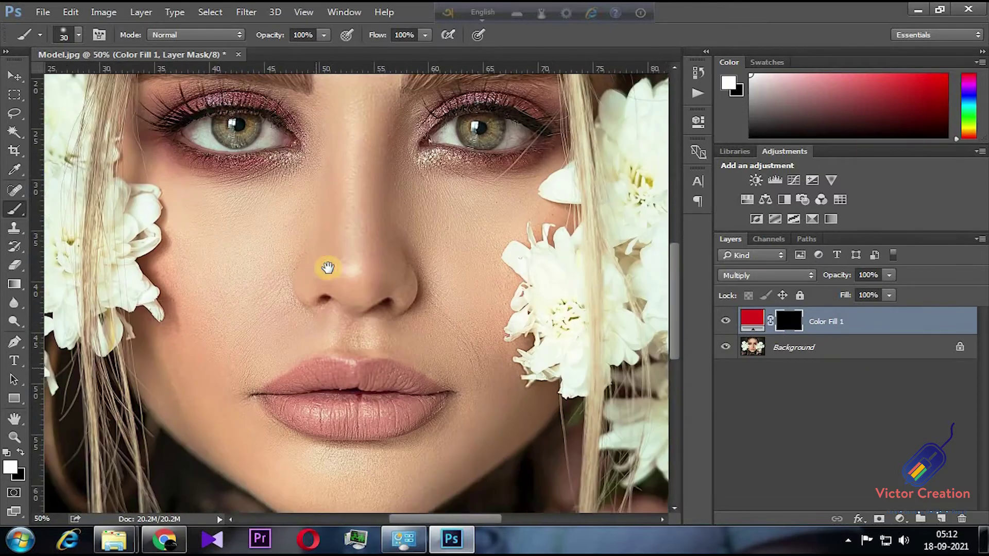
{"action": "scroll", "coordinate": [328, 267], "scroll_direction": "down", "scroll_amount": 1}
{"action": "key", "text": "ctrl+plus"}
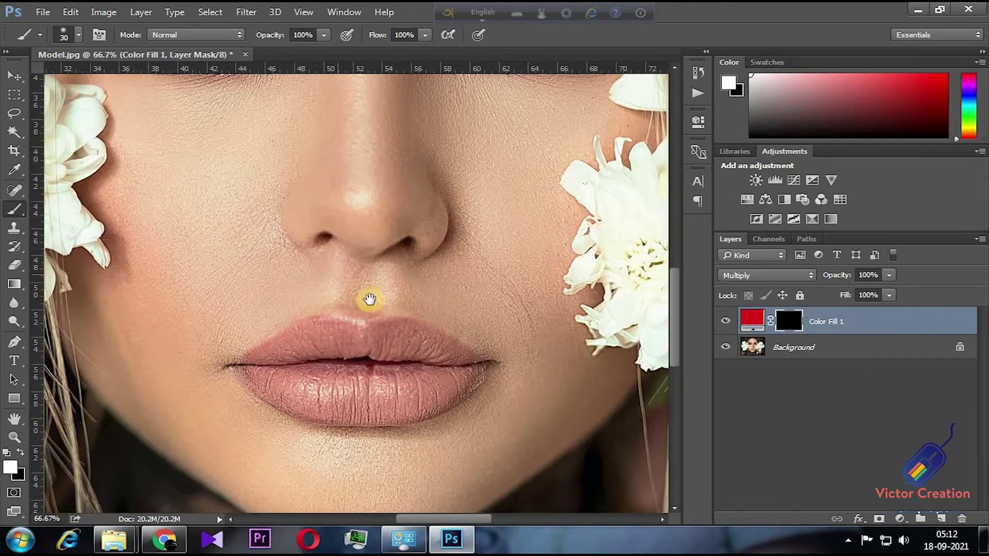
Paint white on the Color Fill 1 mask across the whole lower lip
{"action": "left_click_drag", "start_coordinate": [369, 299], "coordinate": [379, 199]}
{"action": "key", "text": "ctrl+plus"}
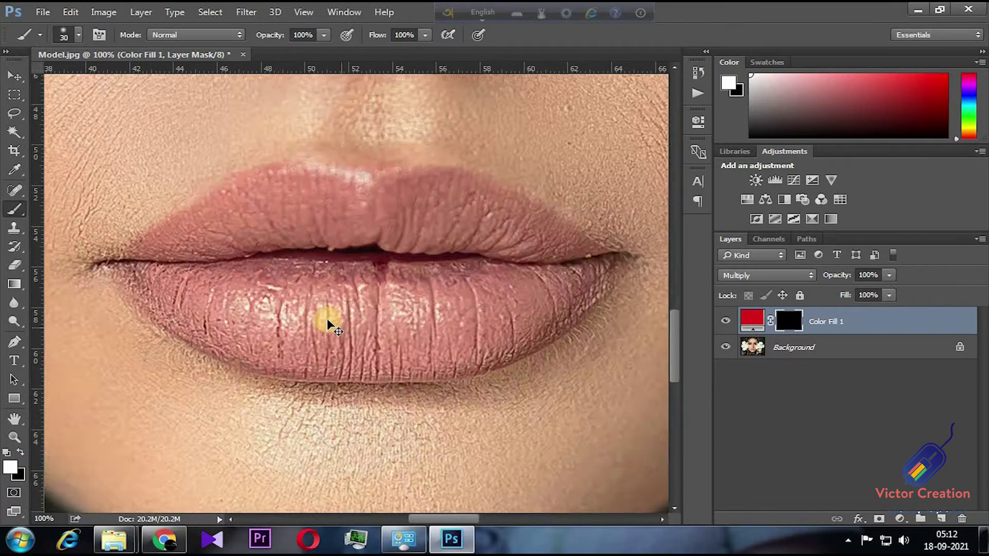
{"action": "key", "text": "ctrl+plus"}
{"action": "left_click_drag", "start_coordinate": [134, 294], "coordinate": [460, 293]}
{"action": "left_click_drag", "start_coordinate": [254, 267], "coordinate": [522, 253]}
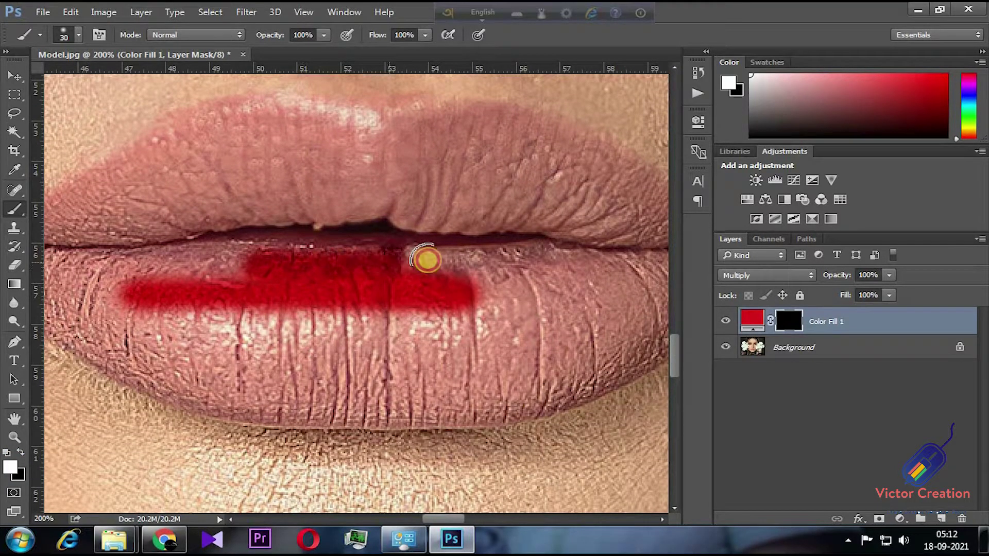
{"action": "mouse_move", "coordinate": [555, 280]}
{"action": "left_mouse_down"}
{"action": "mouse_move", "coordinate": [452, 280]}
{"action": "mouse_move", "coordinate": [536, 266]}
{"action": "mouse_move", "coordinate": [387, 274]}
{"action": "left_mouse_up"}
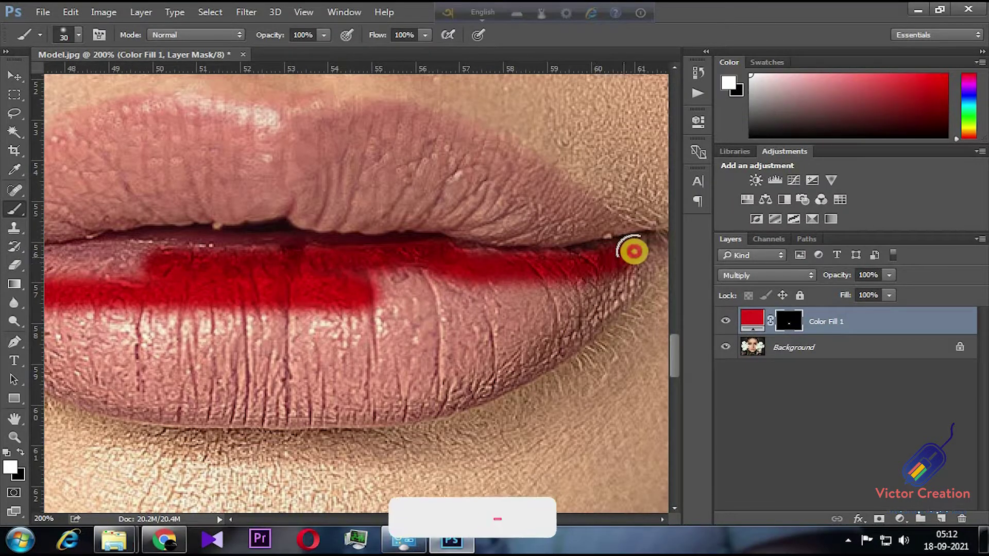
{"action": "mouse_move", "coordinate": [186, 288]}
{"action": "left_mouse_down"}
{"action": "mouse_move", "coordinate": [387, 308]}
{"action": "mouse_move", "coordinate": [364, 275]}
{"action": "mouse_move", "coordinate": [106, 283]}
{"action": "mouse_move", "coordinate": [262, 366]}
{"action": "left_mouse_up"}
{"action": "mouse_move", "coordinate": [405, 408]}
{"action": "left_mouse_down"}
{"action": "mouse_move", "coordinate": [289, 322]}
{"action": "mouse_move", "coordinate": [179, 281]}
{"action": "left_mouse_up"}
{"action": "mouse_move", "coordinate": [93, 263]}
{"action": "left_mouse_down"}
{"action": "mouse_move", "coordinate": [375, 314]}
{"action": "mouse_move", "coordinate": [298, 274]}
{"action": "mouse_move", "coordinate": [110, 270]}
{"action": "mouse_move", "coordinate": [113, 330]}
{"action": "left_mouse_up"}
{"action": "left_click_drag", "start_coordinate": [524, 310], "coordinate": [575, 297]}
{"action": "left_click_drag", "start_coordinate": [416, 296], "coordinate": [329, 307]}
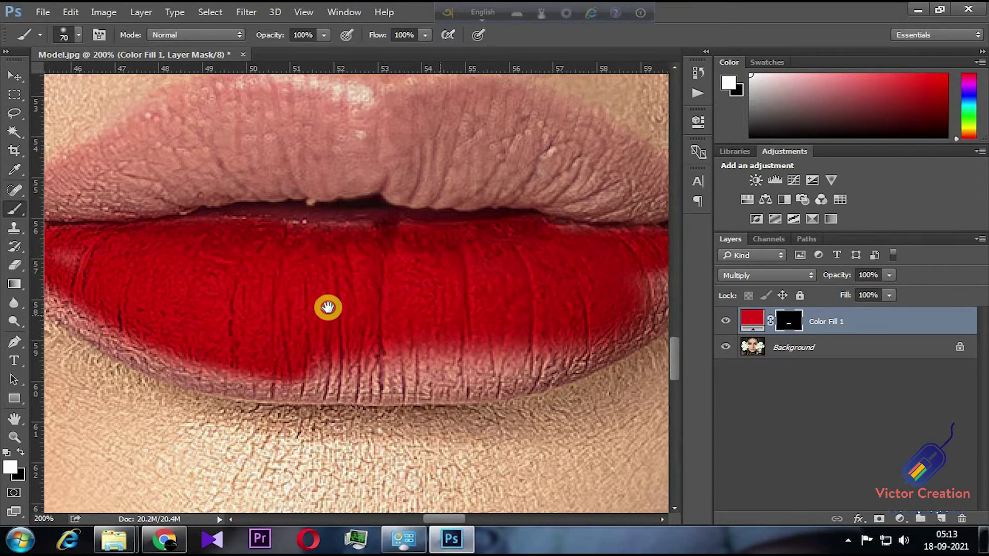
{"action": "key", "text": "bracketleft"}
{"action": "mouse_move", "coordinate": [581, 255]}
{"action": "left_mouse_down"}
{"action": "mouse_move", "coordinate": [611, 236]}
{"action": "mouse_move", "coordinate": [464, 315]}
{"action": "mouse_move", "coordinate": [322, 357]}
{"action": "mouse_move", "coordinate": [477, 335]}
{"action": "mouse_move", "coordinate": [415, 350]}
{"action": "mouse_move", "coordinate": [435, 320]}
{"action": "mouse_move", "coordinate": [529, 319]}
{"action": "mouse_move", "coordinate": [521, 331]}
{"action": "mouse_move", "coordinate": [316, 336]}
{"action": "mouse_move", "coordinate": [475, 322]}
{"action": "left_mouse_up"}
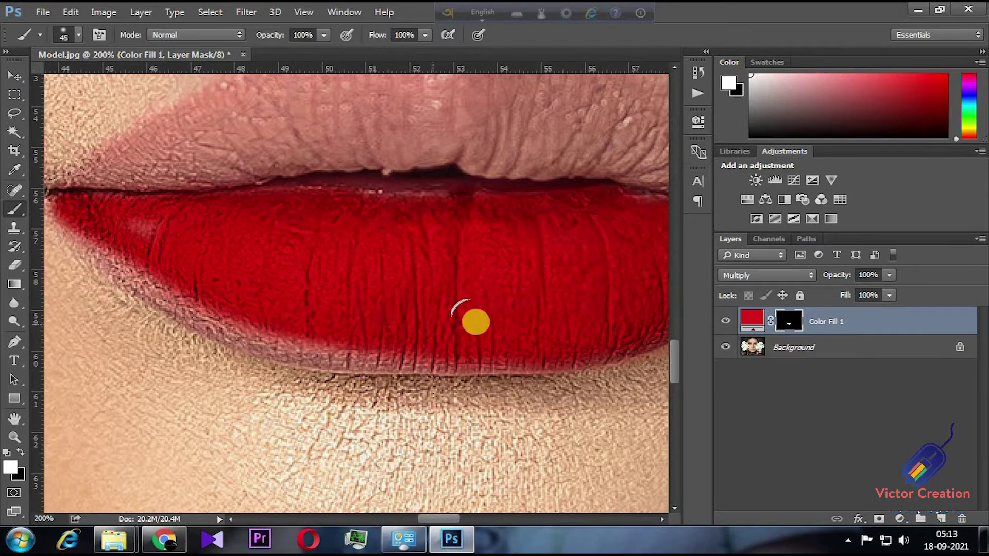
{"action": "mouse_move", "coordinate": [407, 341]}
{"action": "left_mouse_down"}
{"action": "mouse_move", "coordinate": [232, 322]}
{"action": "mouse_move", "coordinate": [83, 228]}
{"action": "mouse_move", "coordinate": [117, 256]}
{"action": "mouse_move", "coordinate": [364, 320]}
{"action": "left_mouse_up"}
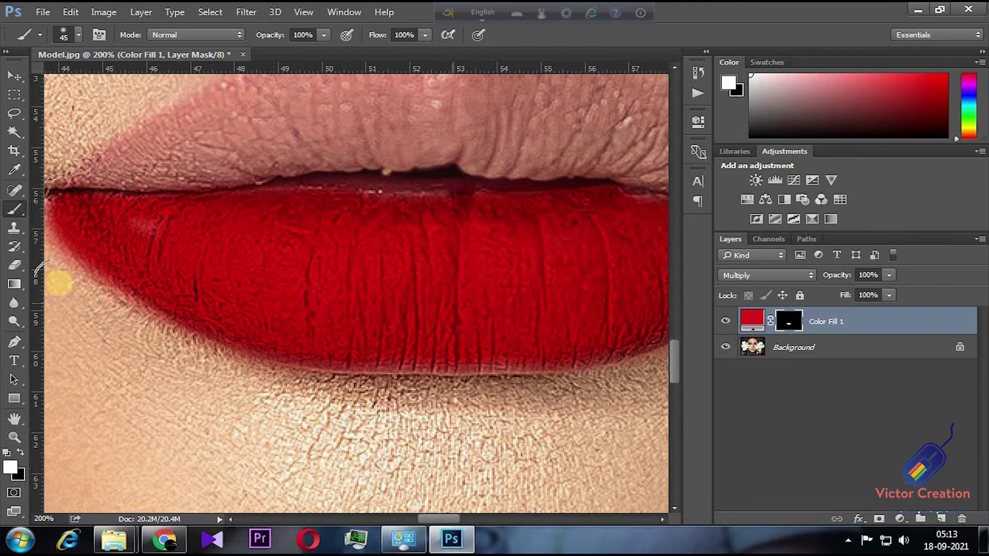
Switch to black and erase the red spill outside the lower lip
{"action": "scroll", "coordinate": [427, 299], "scroll_direction": "down", "scroll_amount": 2}
{"action": "scroll", "coordinate": [425, 298], "scroll_direction": "down", "scroll_amount": 2}
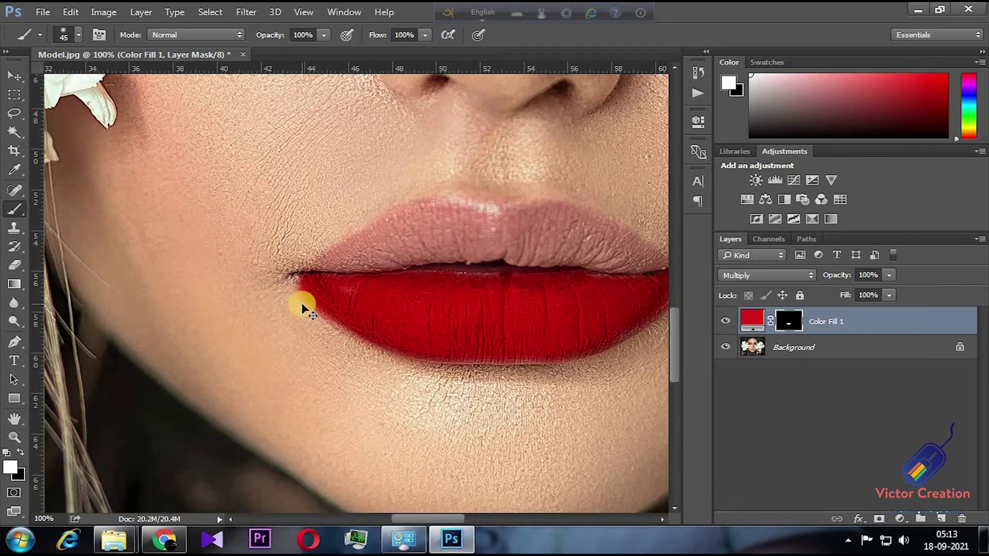
{"action": "scroll", "coordinate": [302, 304], "scroll_direction": "up", "scroll_amount": 4}
{"action": "left_click_drag", "start_coordinate": [310, 321], "coordinate": [308, 291]}
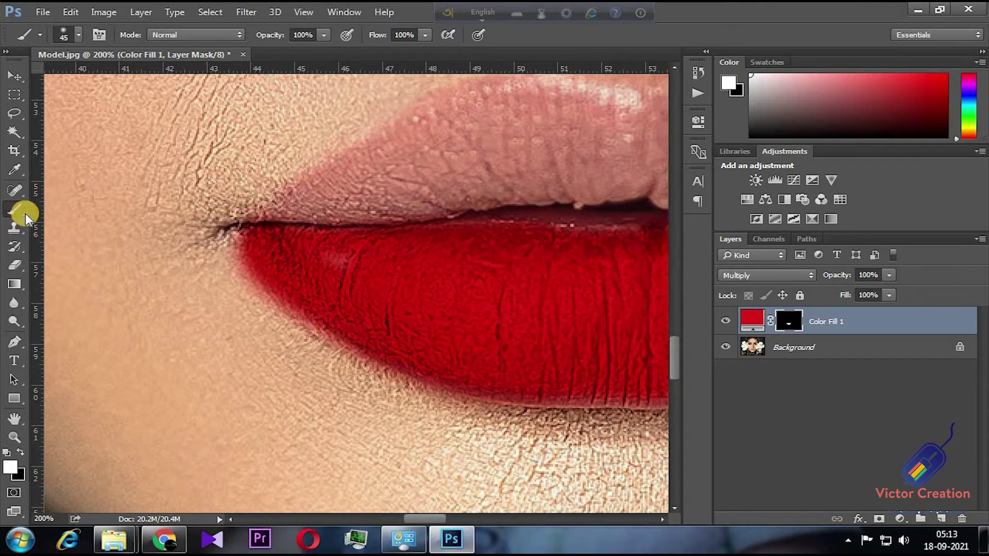
{"action": "left_click", "coordinate": [352, 283]}
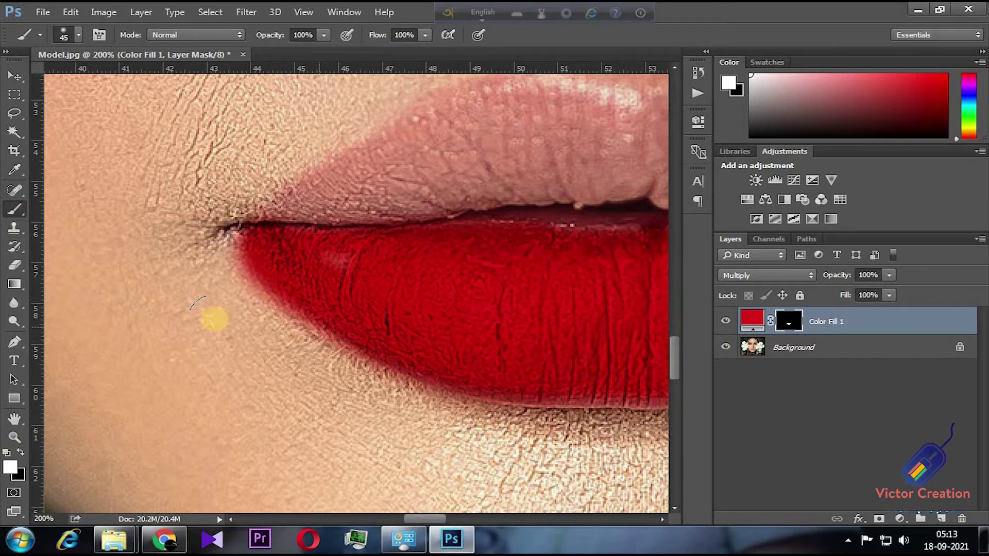
{"action": "left_click", "coordinate": [22, 446]}
{"action": "left_click", "coordinate": [21, 453]}
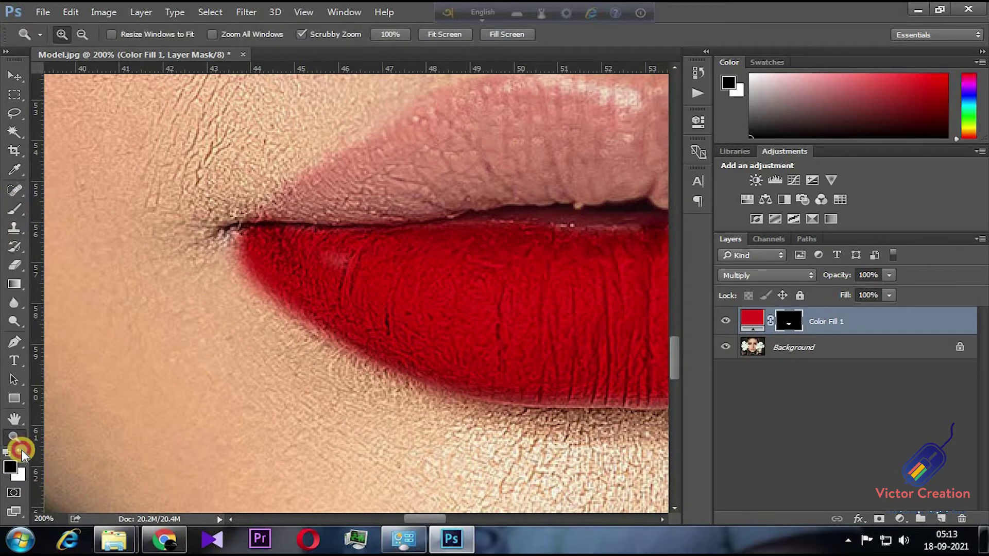
{"action": "left_click", "coordinate": [16, 208]}
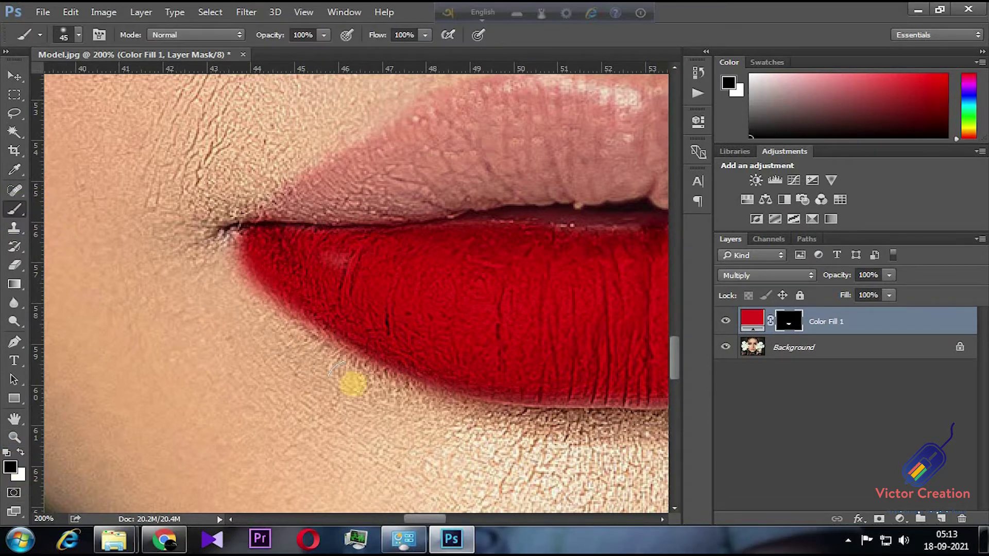
{"action": "left_click_drag", "start_coordinate": [219, 267], "coordinate": [411, 408]}
Switch back to white and fill in the lower lip's upper and bottom edges
{"action": "mouse_move", "coordinate": [392, 357]}
{"action": "left_mouse_down"}
{"action": "mouse_move", "coordinate": [220, 369]}
{"action": "mouse_move", "coordinate": [105, 349]}
{"action": "left_mouse_up"}
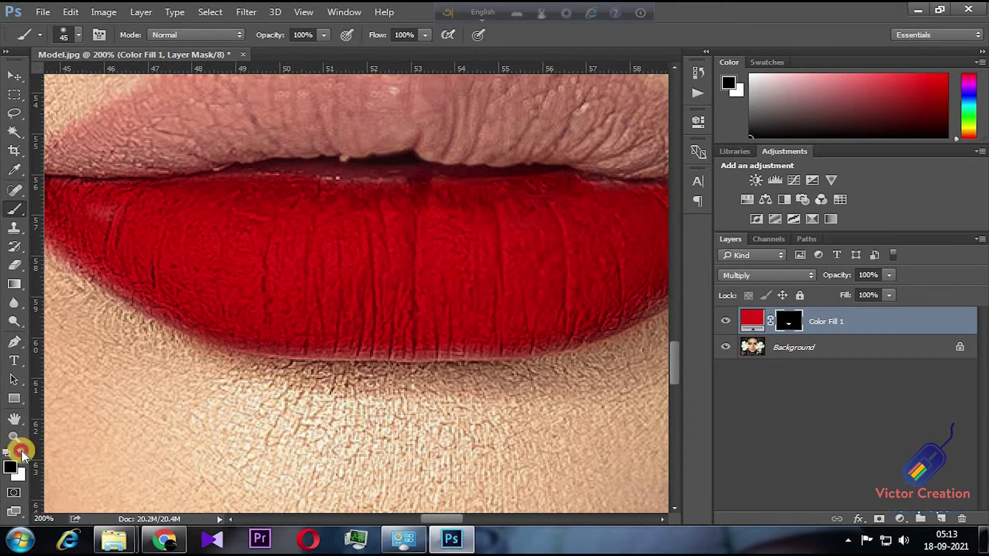
{"action": "left_click", "coordinate": [20, 452]}
{"action": "left_click_drag", "start_coordinate": [298, 193], "coordinate": [441, 200]}
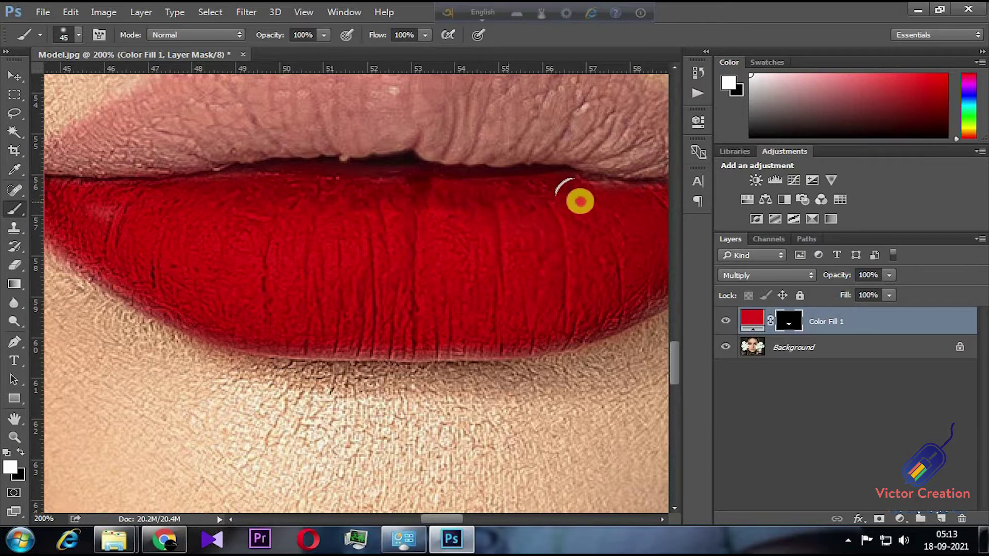
{"action": "left_click_drag", "start_coordinate": [601, 209], "coordinate": [448, 326]}
{"action": "left_click_drag", "start_coordinate": [344, 327], "coordinate": [488, 326]}
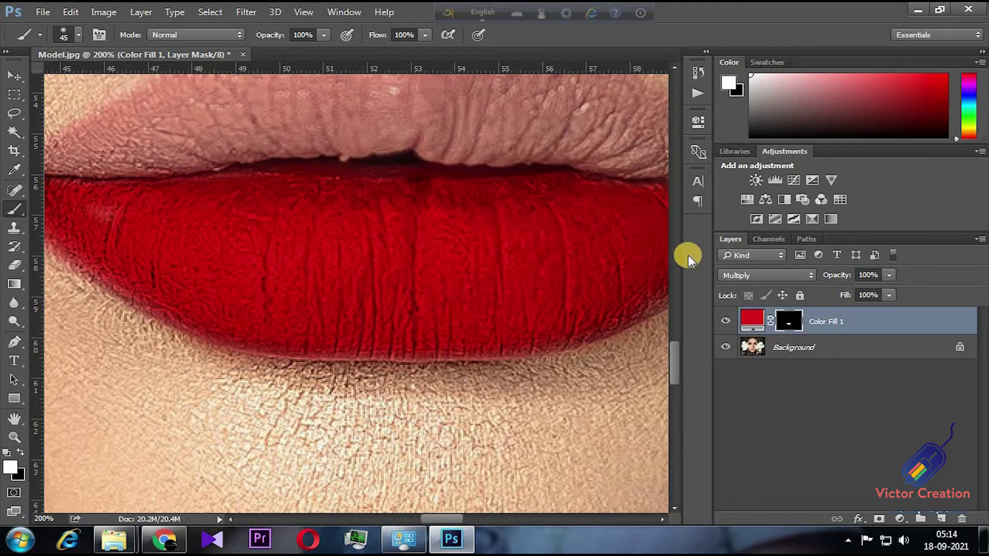
{"action": "key", "text": "ctrl+minus"}
{"action": "key", "text": "ctrl+minus"}
{"action": "key", "text": "ctrl+minus"}
{"action": "key", "text": "ctrl+minus"}
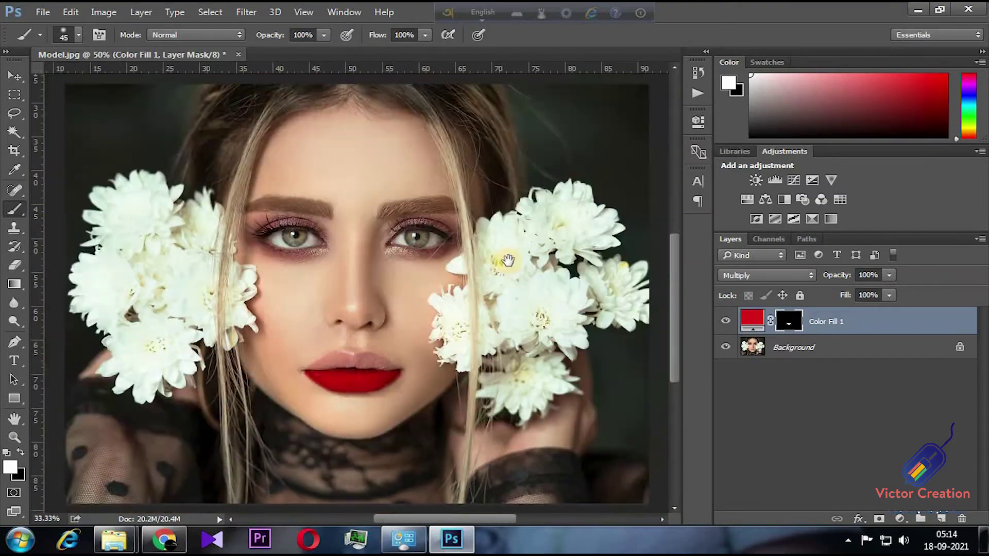
{"action": "scroll", "coordinate": [370, 259], "scroll_direction": "up", "scroll_amount": 1}
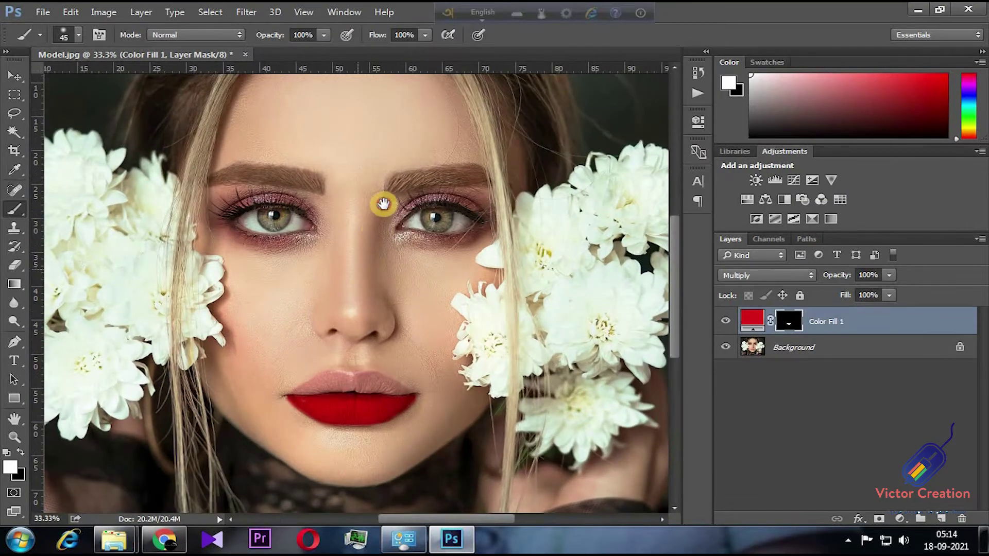
{"action": "scroll", "coordinate": [381, 206], "scroll_direction": "down", "scroll_amount": 3}
{"action": "scroll", "coordinate": [384, 204], "scroll_direction": "up", "scroll_amount": 1}
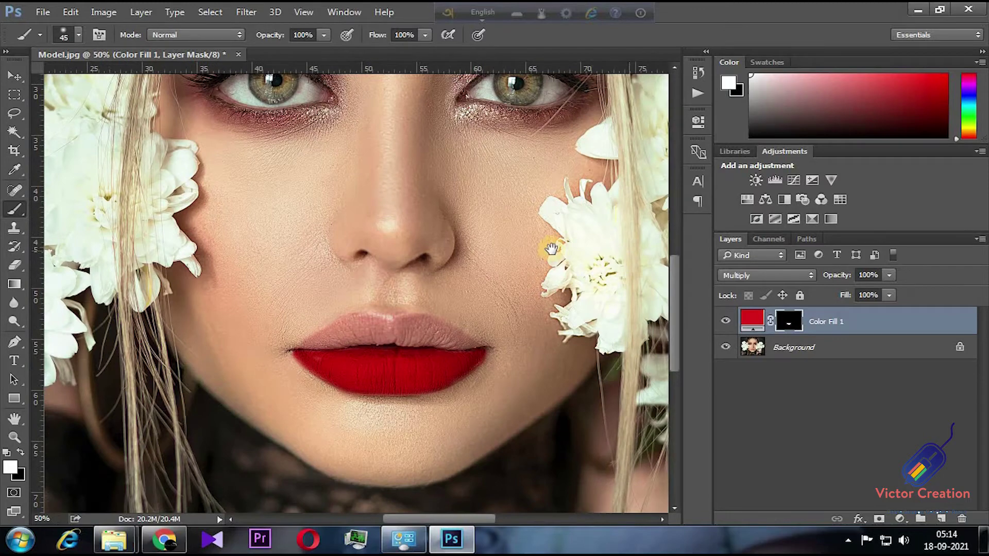
{"action": "left_click_drag", "start_coordinate": [551, 249], "coordinate": [558, 205]}
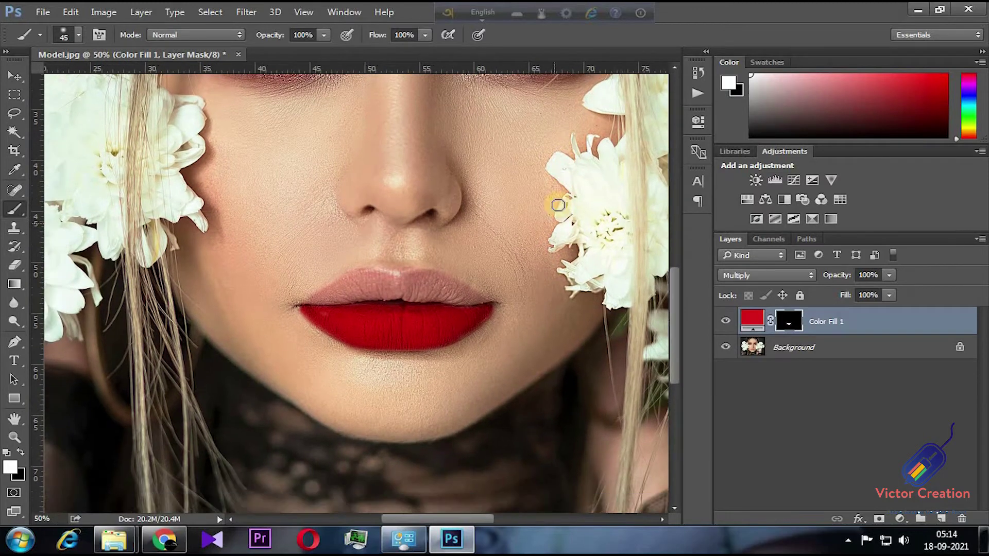
Split Color Fill 1's Underlying Layer Blend If slider to 137/204 and apply it
{"action": "double_click", "coordinate": [967, 322]}
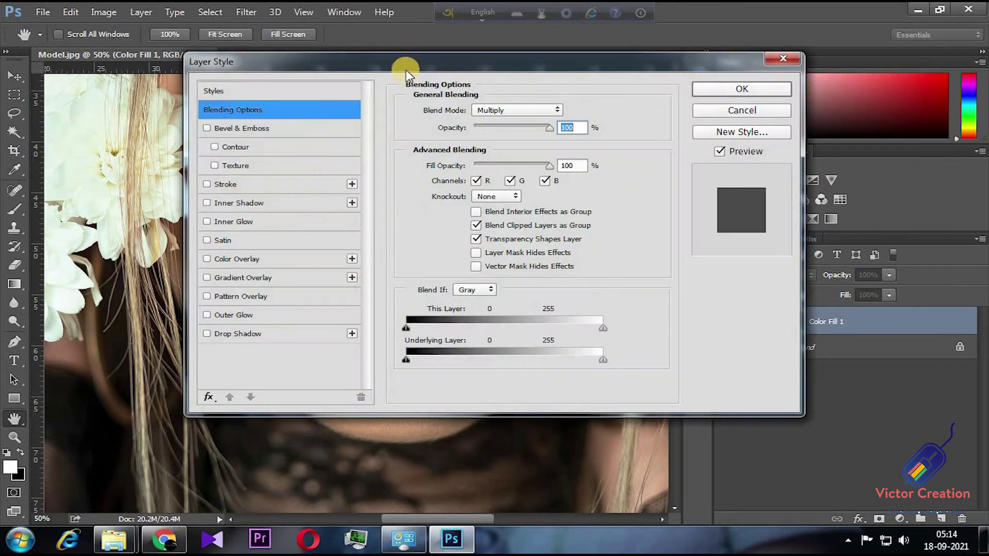
{"action": "left_click_drag", "start_coordinate": [406, 69], "coordinate": [609, 70]}
{"action": "left_click_drag", "start_coordinate": [289, 247], "coordinate": [78, 180]}
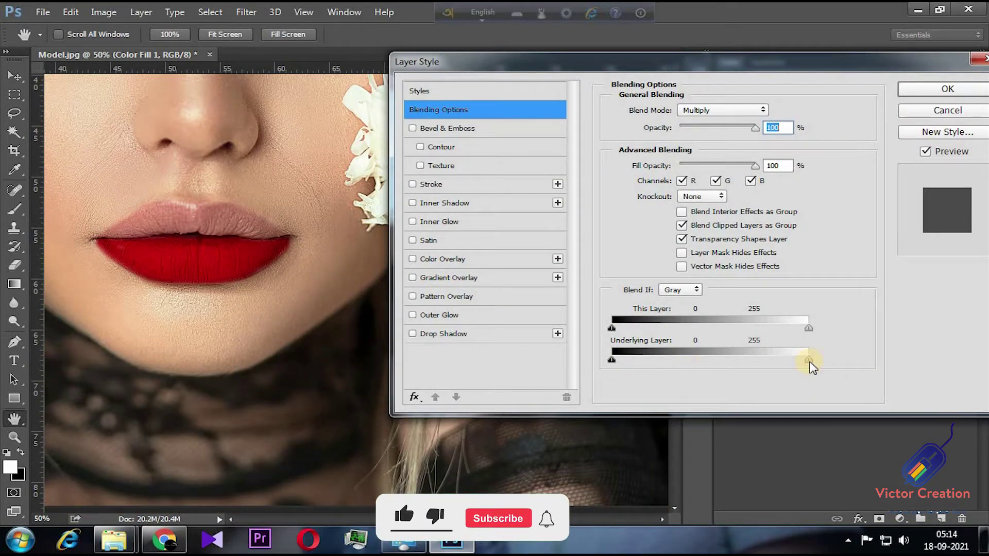
{"action": "mouse_move", "coordinate": [778, 361]}
{"action": "left_mouse_down"}
{"action": "mouse_move", "coordinate": [721, 367]}
{"action": "mouse_move", "coordinate": [766, 361]}
{"action": "left_mouse_up"}
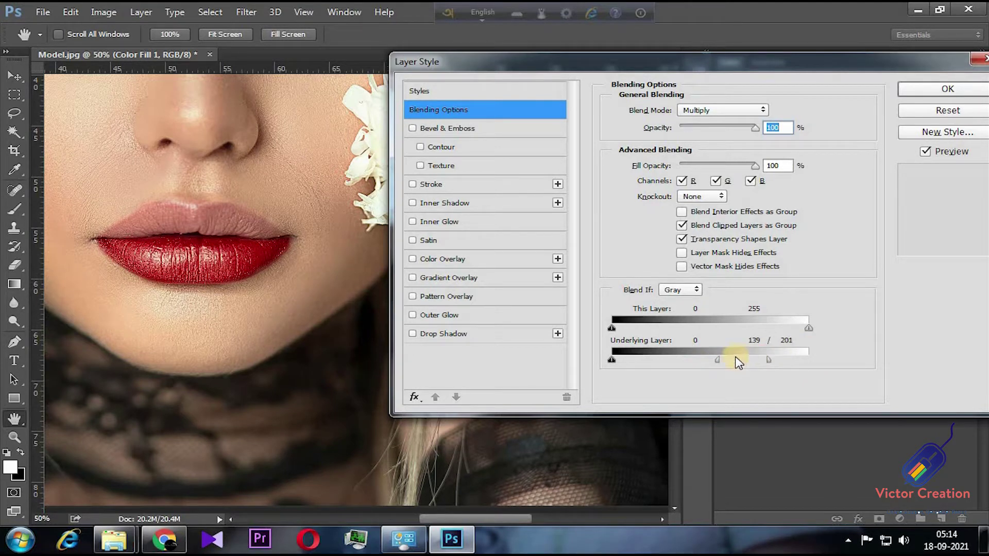
{"action": "mouse_move", "coordinate": [711, 360]}
{"action": "left_mouse_down"}
{"action": "mouse_move", "coordinate": [676, 363]}
{"action": "mouse_move", "coordinate": [690, 361]}
{"action": "left_mouse_up"}
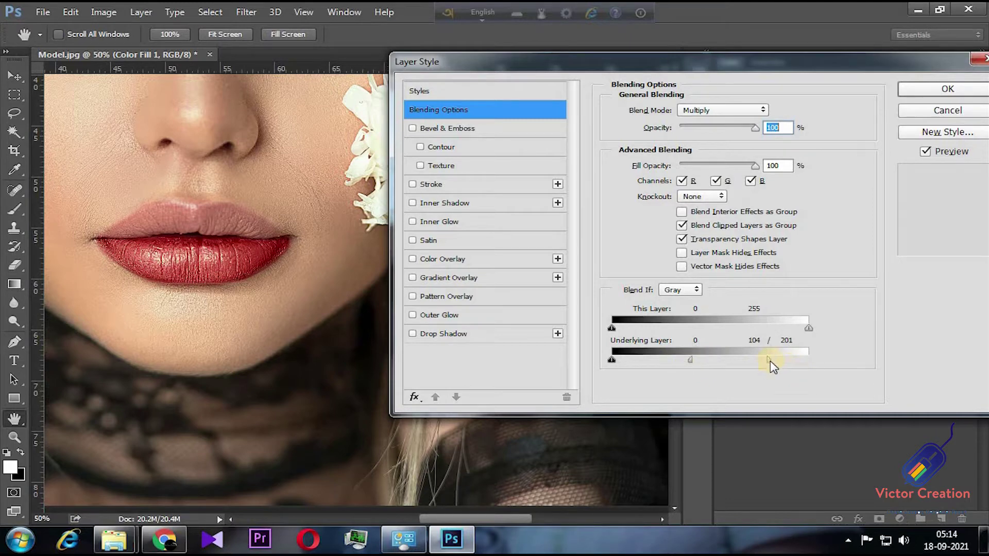
{"action": "left_click_drag", "start_coordinate": [786, 360], "coordinate": [772, 362]}
{"action": "key", "text": "ctrl+plus"}
{"action": "left_click_drag", "start_coordinate": [293, 253], "coordinate": [326, 260]}
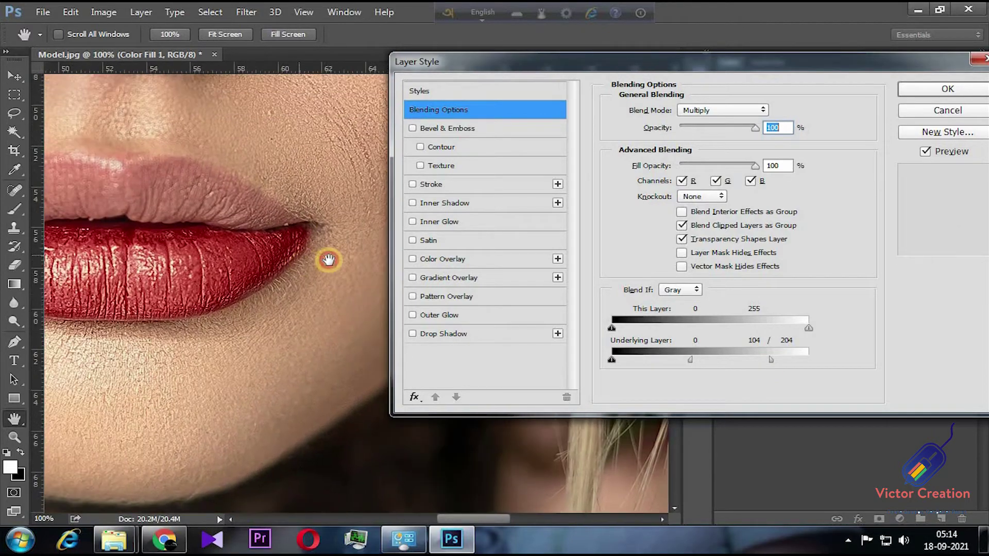
{"action": "key", "text": "ctrl+minus"}
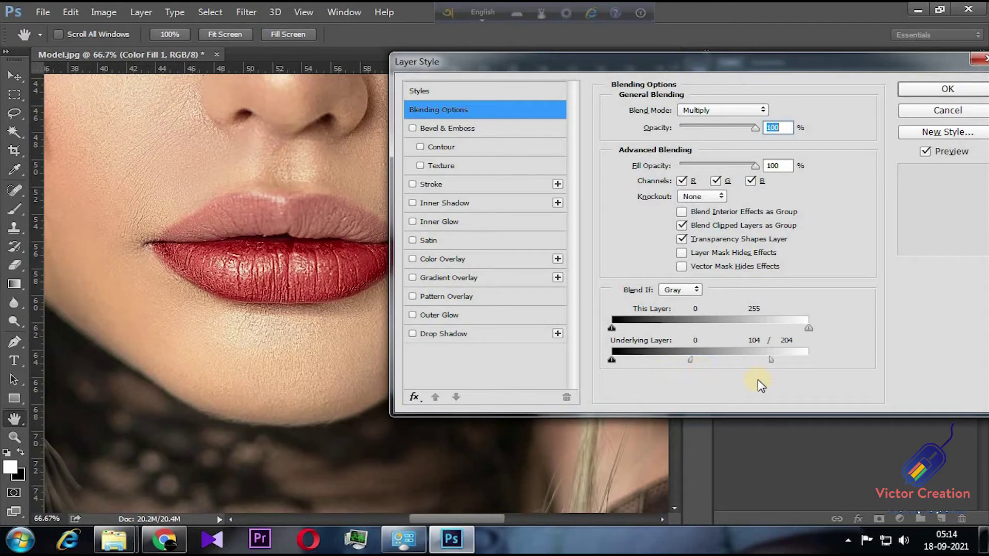
{"action": "left_click_drag", "start_coordinate": [692, 360], "coordinate": [712, 363]}
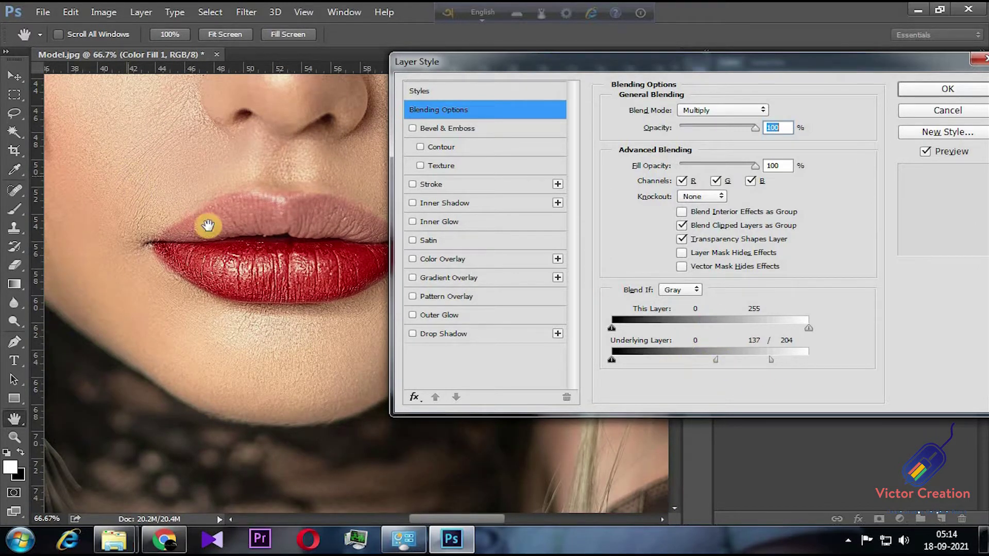
{"action": "left_click_drag", "start_coordinate": [209, 221], "coordinate": [188, 222]}
{"action": "left_click", "coordinate": [935, 113]}
Rename the red fill 'Lower lip dark' and duplicate it with Ctrl+J
{"action": "double_click", "coordinate": [834, 321]}
{"action": "type", "text": "Lower"}
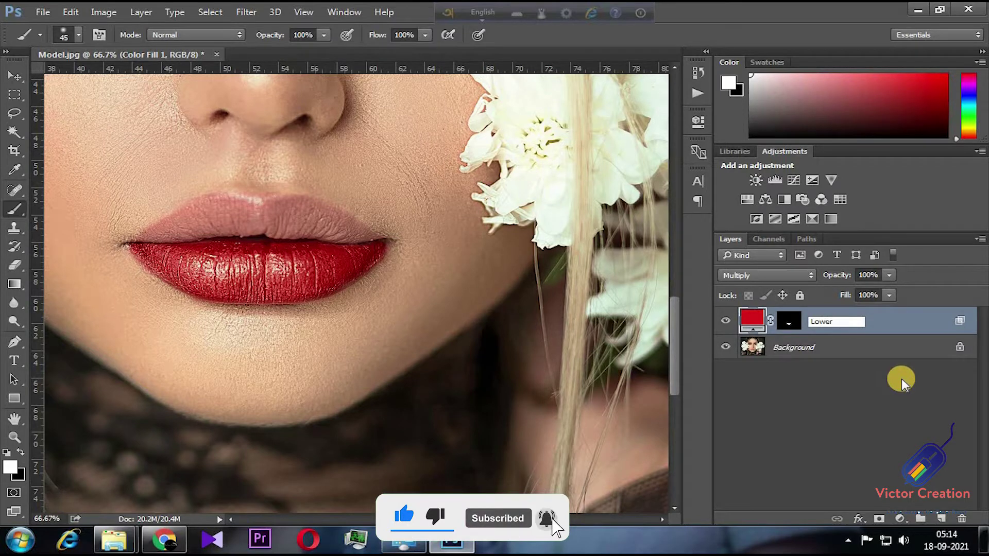
{"action": "type", "text": " lip"}
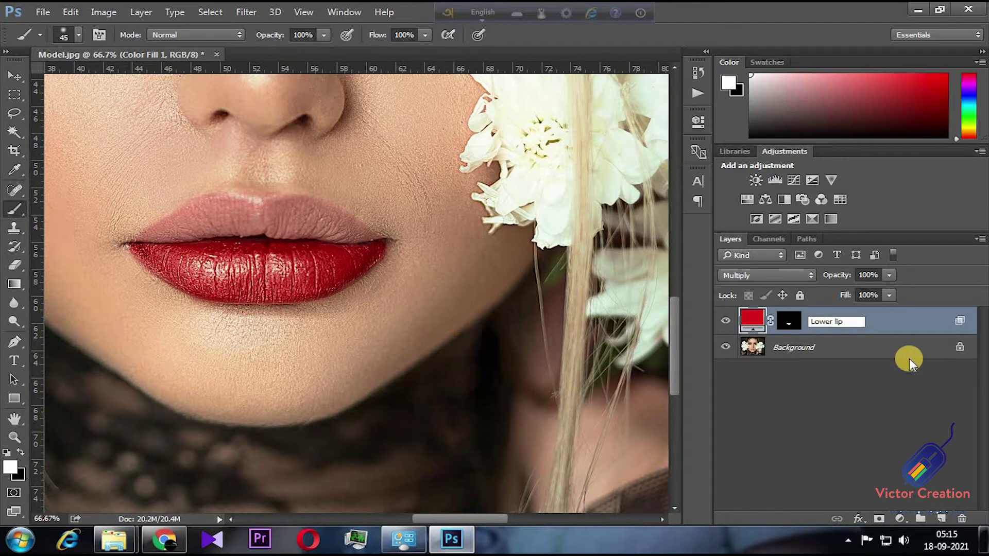
{"action": "type", "text": " dark"}
{"action": "key", "text": "Return"}
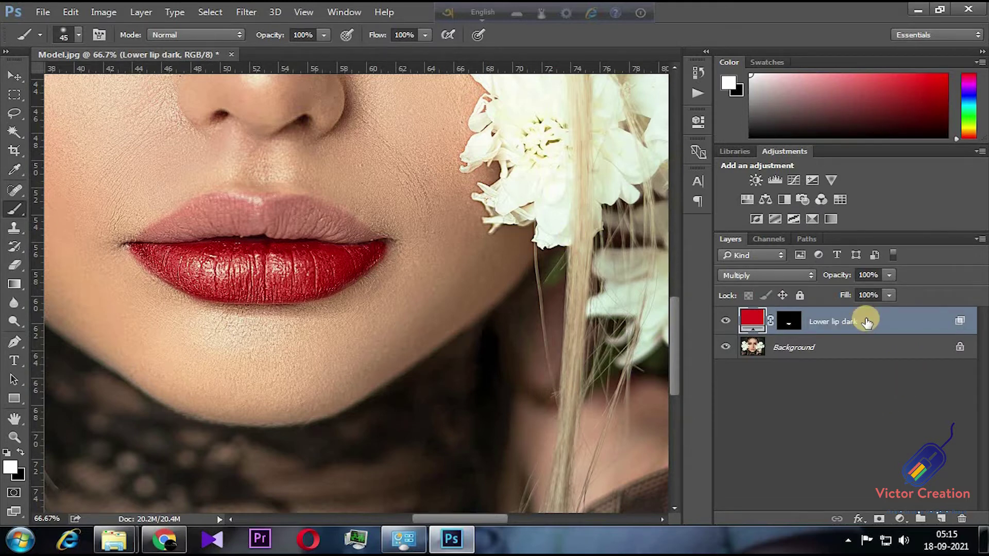
{"action": "key", "text": "ctrl+j"}
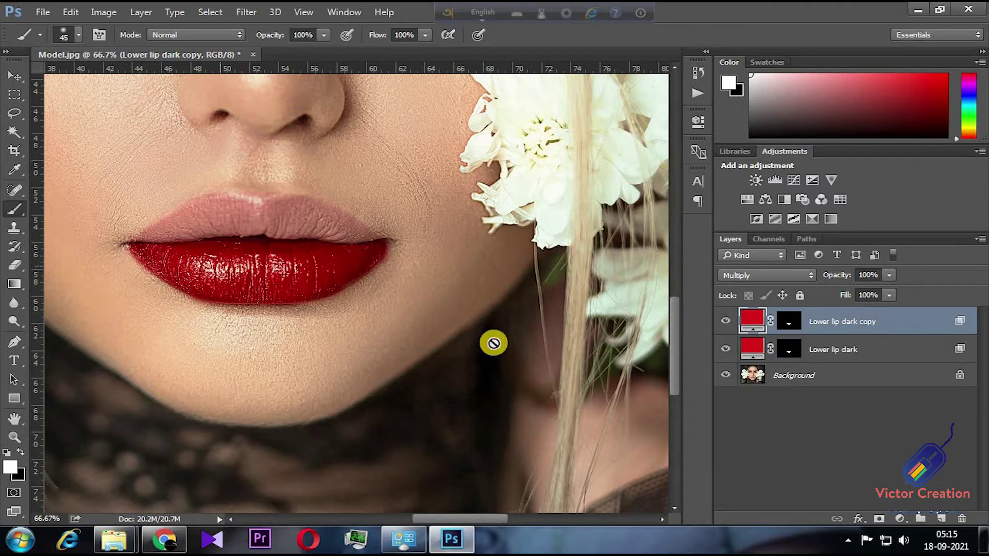
Set the Lower lip dark copy layer's blend mode to Screen
{"action": "left_click", "coordinate": [753, 354]}
{"action": "left_click", "coordinate": [753, 321]}
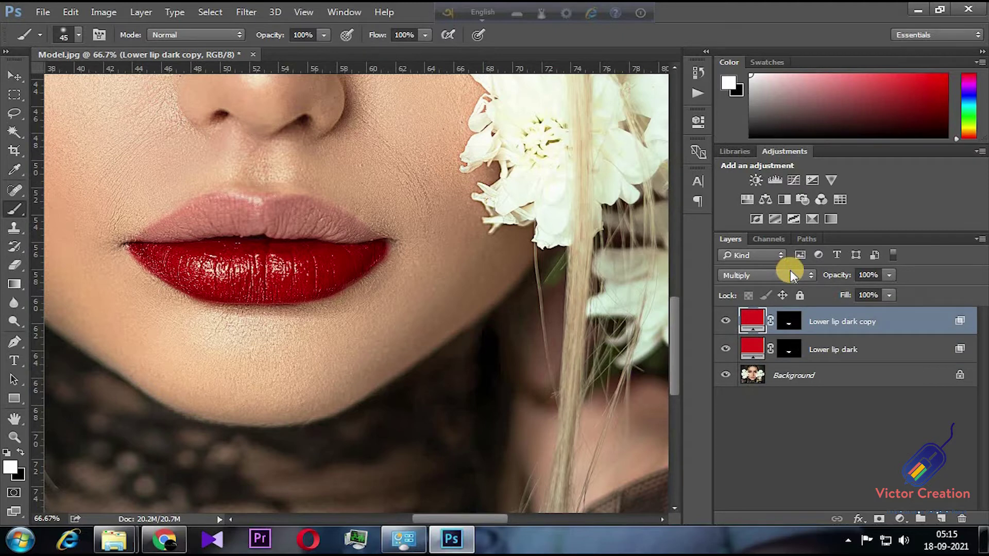
{"action": "left_click", "coordinate": [790, 273]}
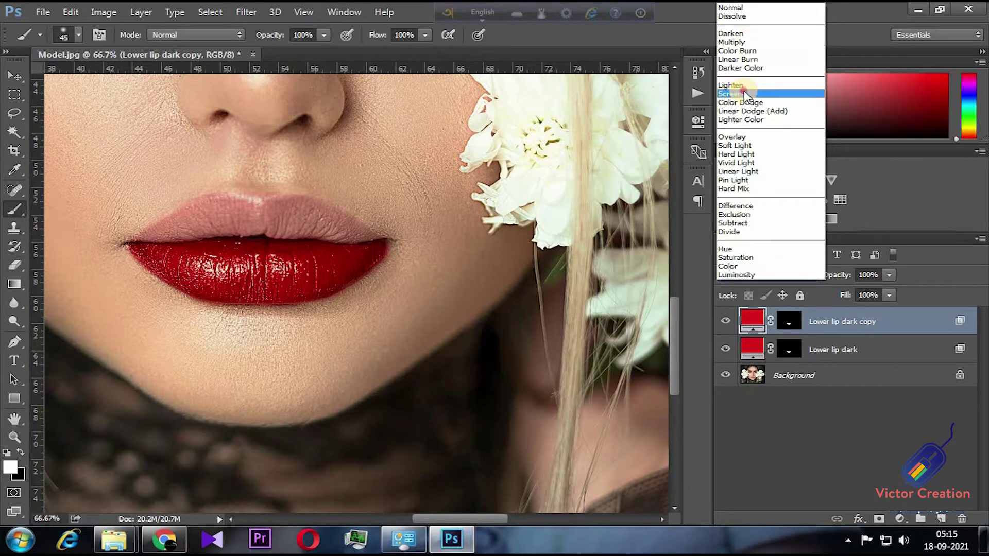
{"action": "left_click", "coordinate": [743, 92]}
{"action": "left_click", "coordinate": [780, 275]}
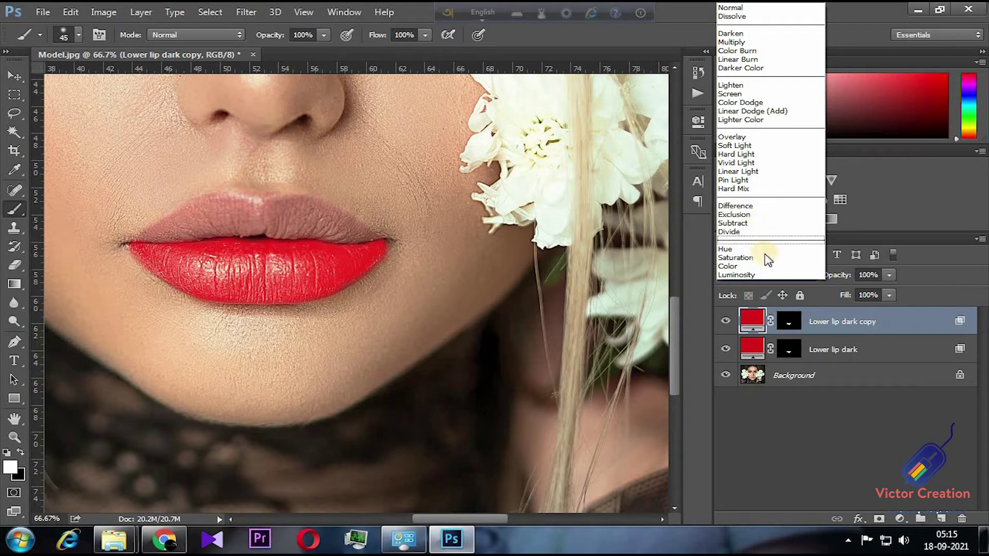
{"action": "left_click", "coordinate": [879, 322]}
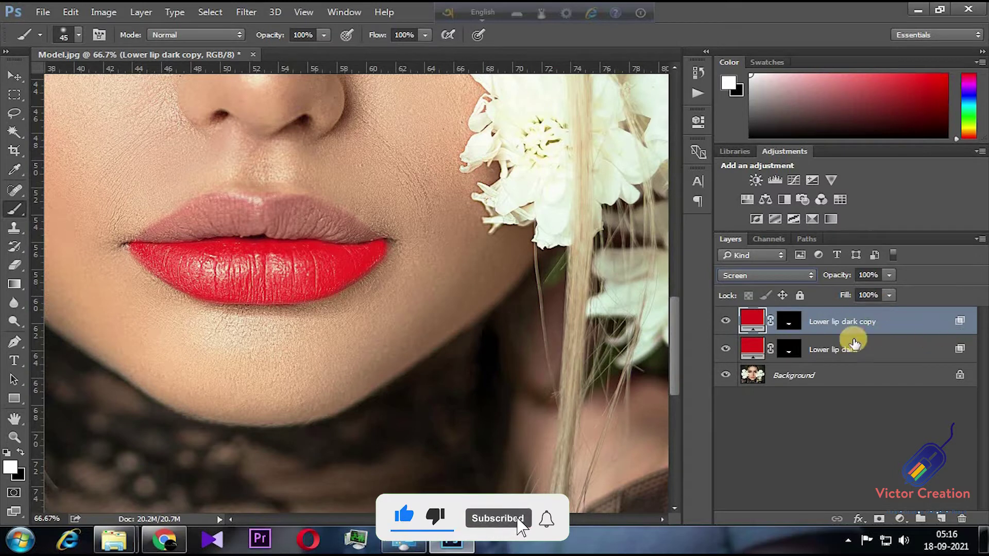
Rename the Screen copy to 'Bright'
{"action": "double_click", "coordinate": [852, 322]}
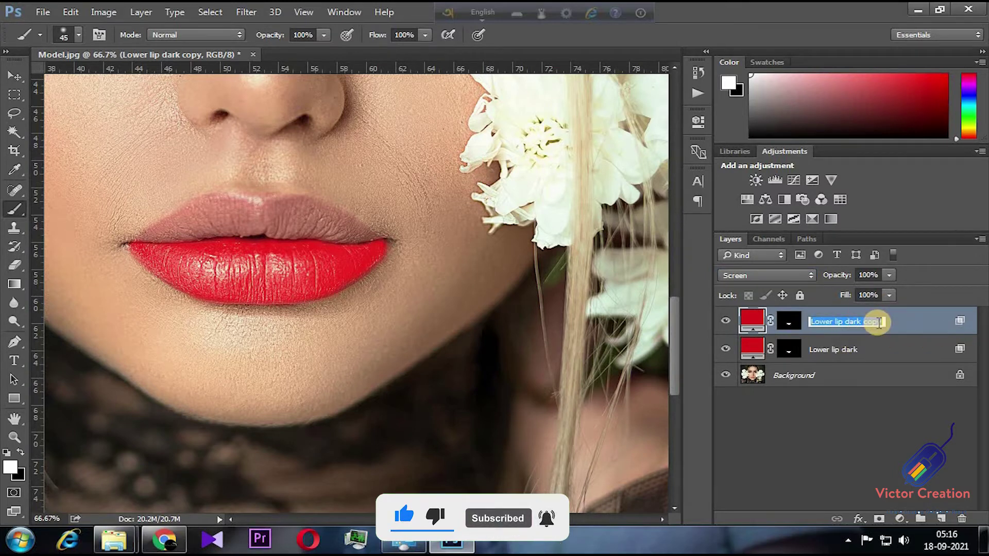
{"action": "type", "text": "Bright"}
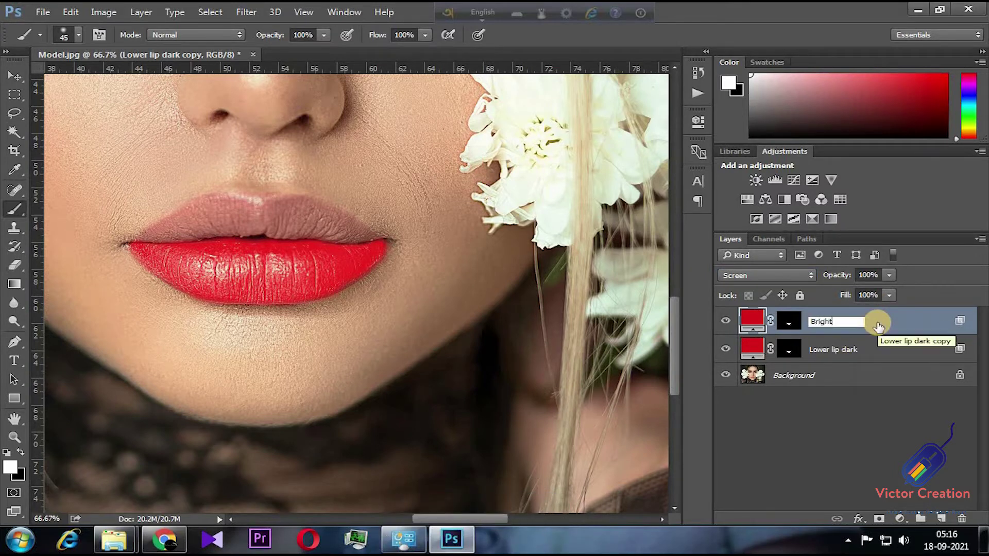
{"action": "key", "text": "Return"}
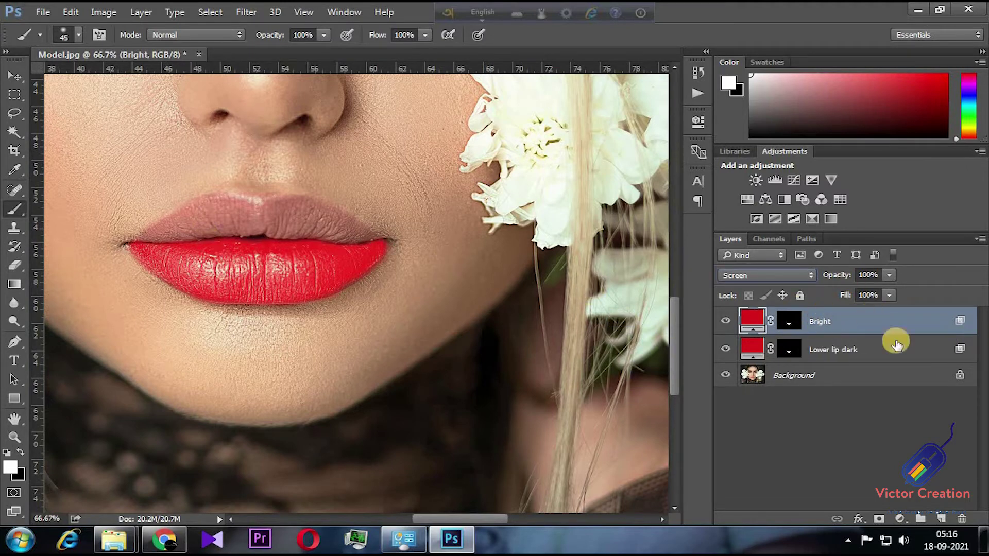
Set Bright's Underlying Layer Blend If to 47/110–255, apply it and review the photo
{"action": "double_click", "coordinate": [960, 320]}
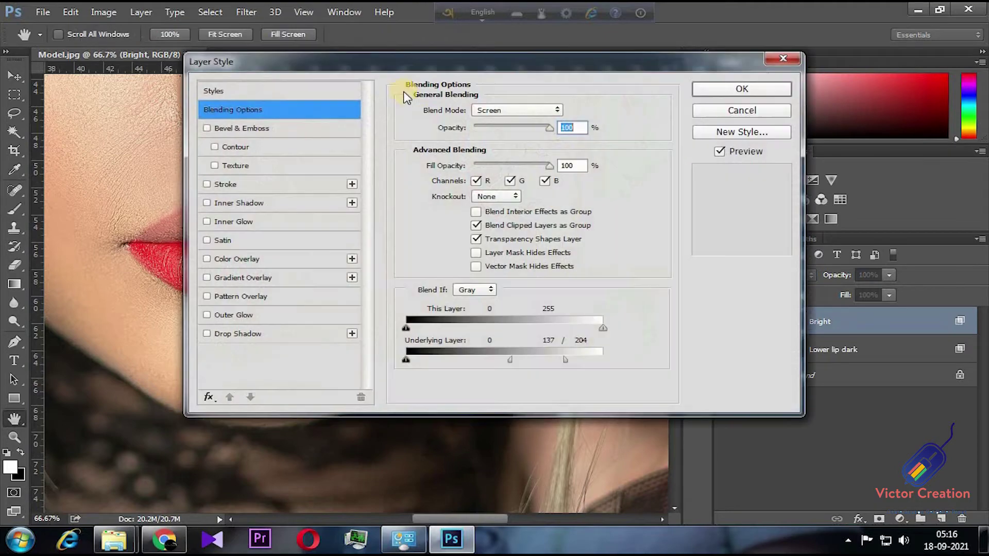
{"action": "left_click_drag", "start_coordinate": [559, 60], "coordinate": [714, 64]}
{"action": "left_click_drag", "start_coordinate": [670, 361], "coordinate": [778, 363]}
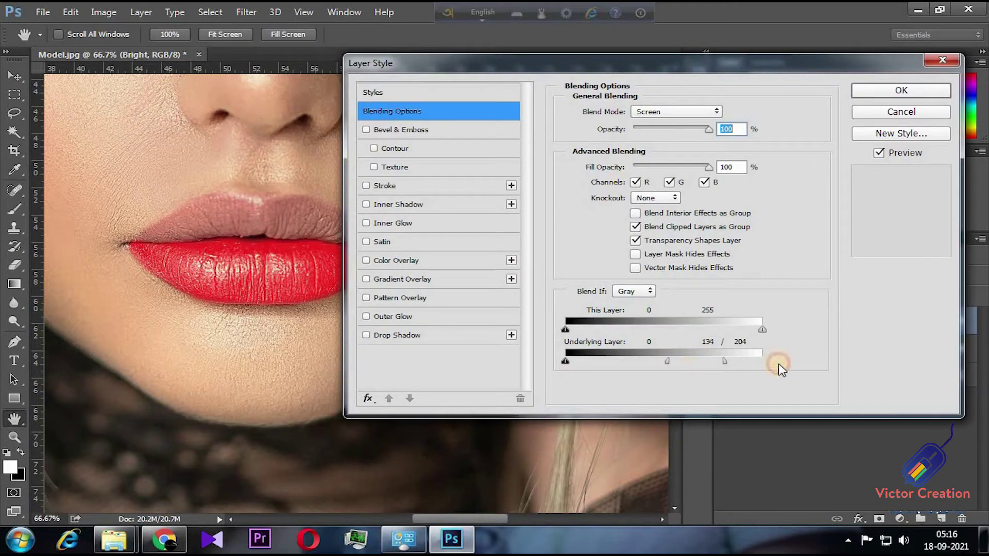
{"action": "left_click_drag", "start_coordinate": [567, 360], "coordinate": [608, 364]}
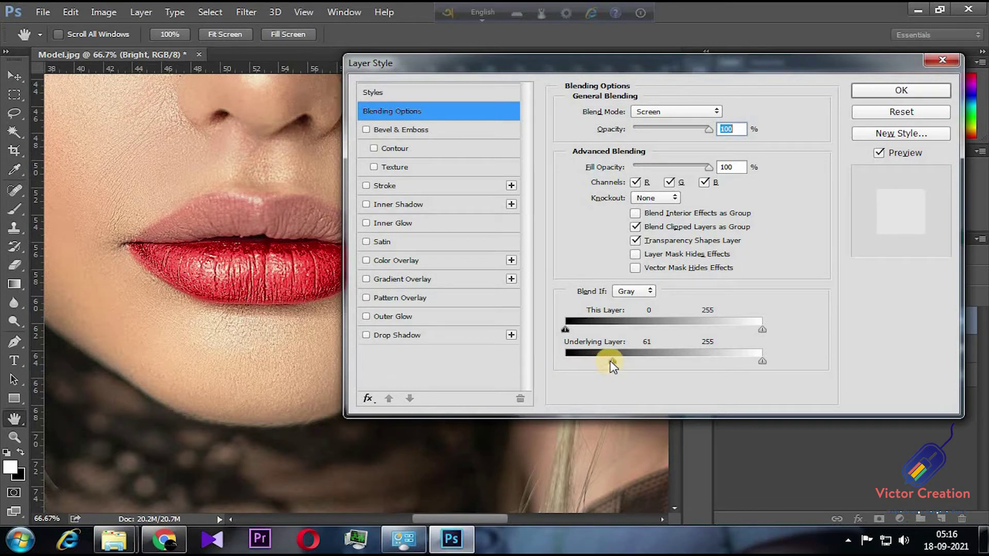
{"action": "mouse_move", "coordinate": [614, 363]}
{"action": "left_mouse_down"}
{"action": "mouse_move", "coordinate": [706, 361]}
{"action": "mouse_move", "coordinate": [561, 364]}
{"action": "mouse_move", "coordinate": [653, 364]}
{"action": "mouse_move", "coordinate": [599, 362]}
{"action": "left_mouse_up"}
{"action": "left_click_drag", "start_coordinate": [254, 254], "coordinate": [214, 251]}
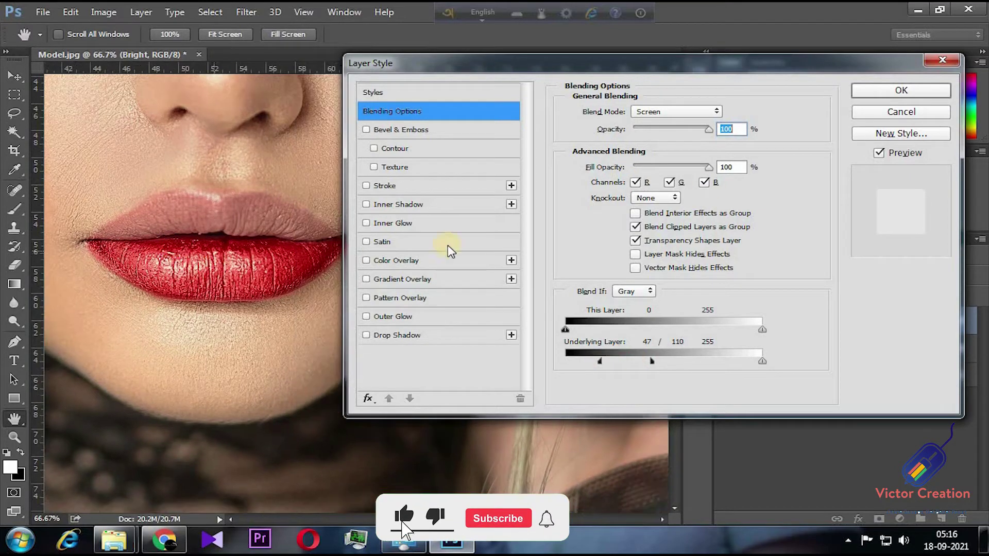
{"action": "left_click", "coordinate": [868, 91]}
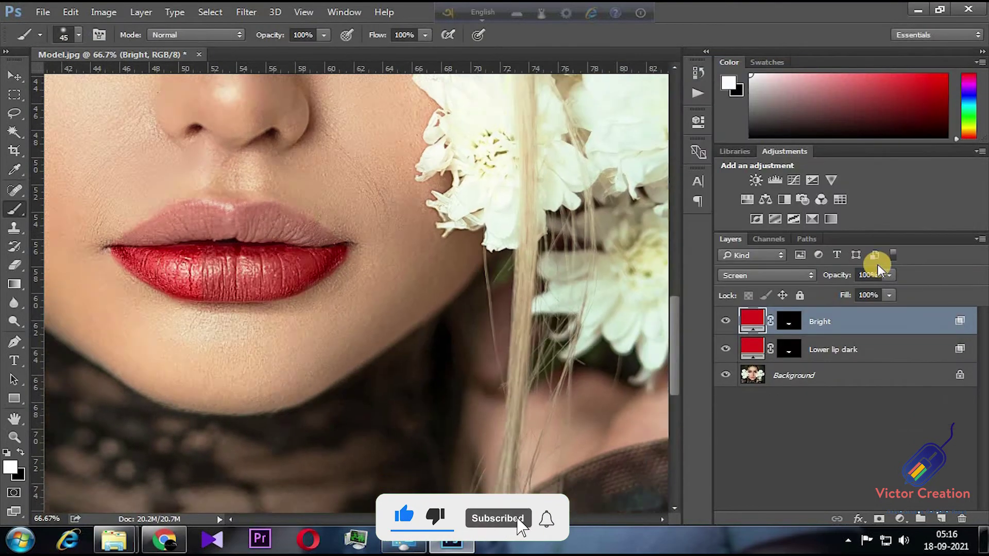
{"action": "key", "text": "ctrl+minus"}
{"action": "key", "text": "ctrl+minus"}
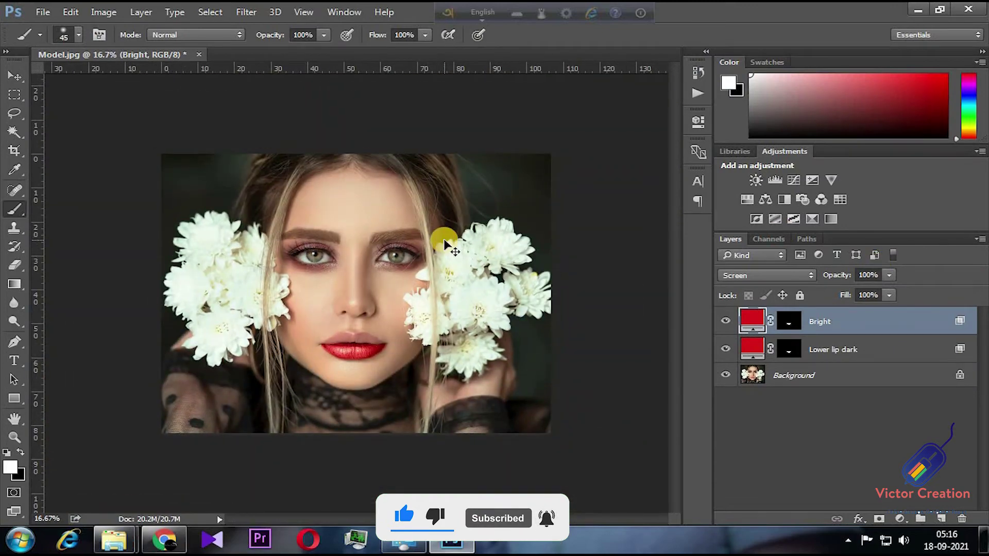
{"action": "key", "text": "ctrl+plus"}
{"action": "scroll", "coordinate": [357, 231], "scroll_direction": "down", "scroll_amount": 1}
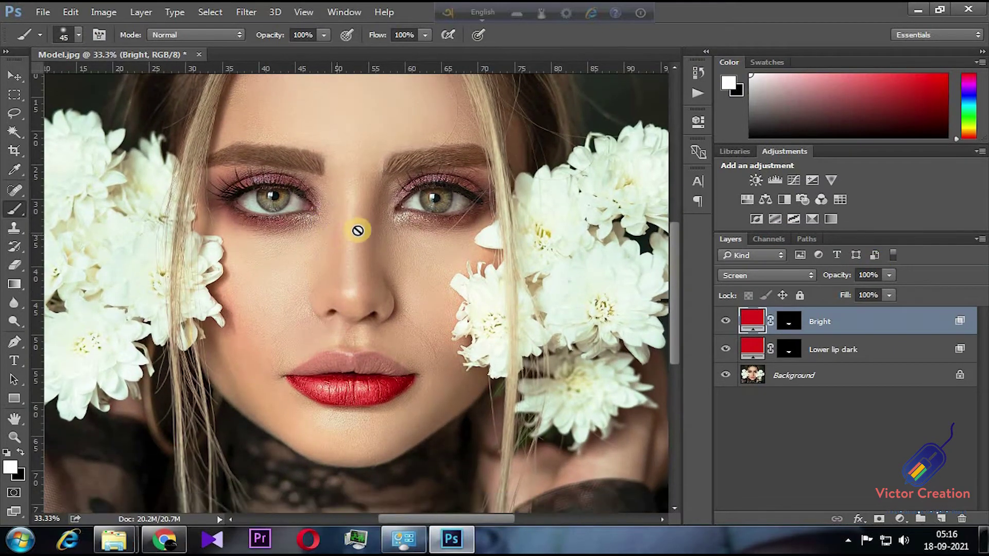
Recolour the Bright fill to copper-brown ad591f and set its opacity to 88%
{"action": "double_click", "coordinate": [755, 321]}
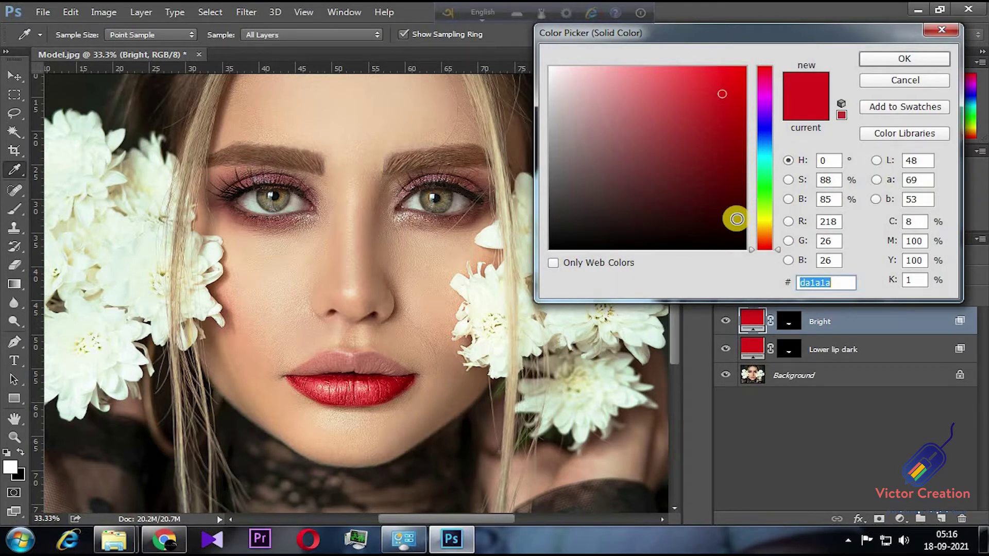
{"action": "type", "text": "ad591f"}
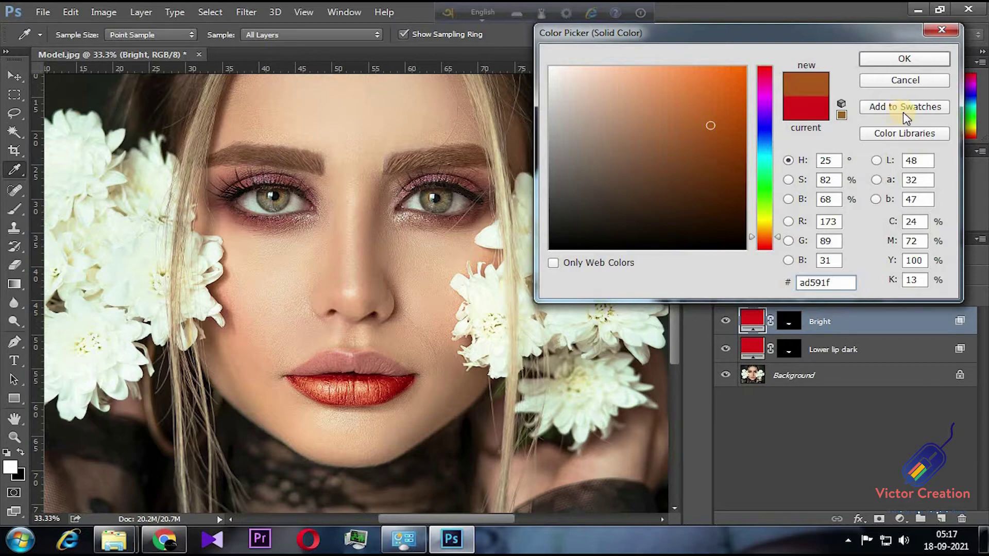
{"action": "left_click", "coordinate": [903, 59]}
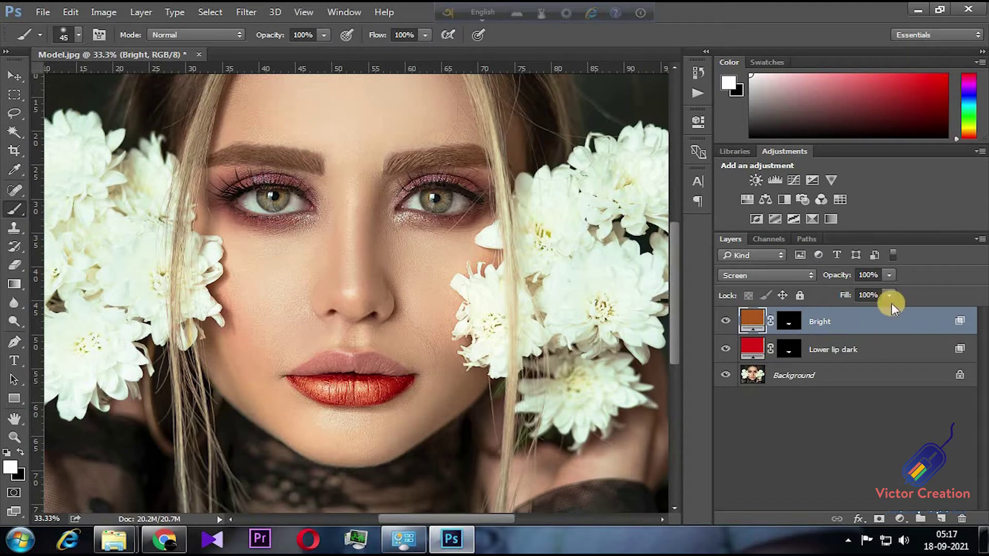
{"action": "left_click", "coordinate": [887, 276]}
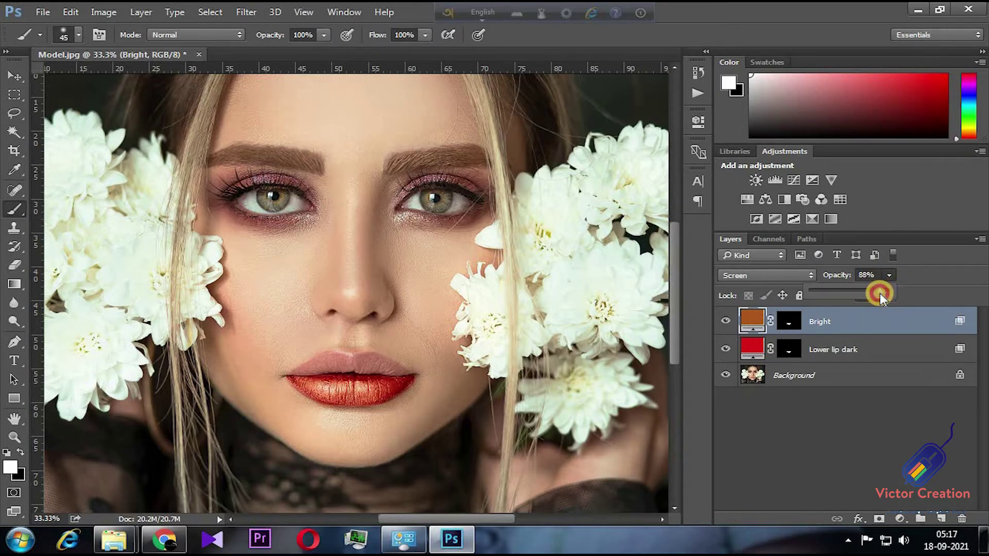
Toggle the Bright and neighbouring lip layers' visibility to compare the lips
{"action": "left_click", "coordinate": [726, 322]}
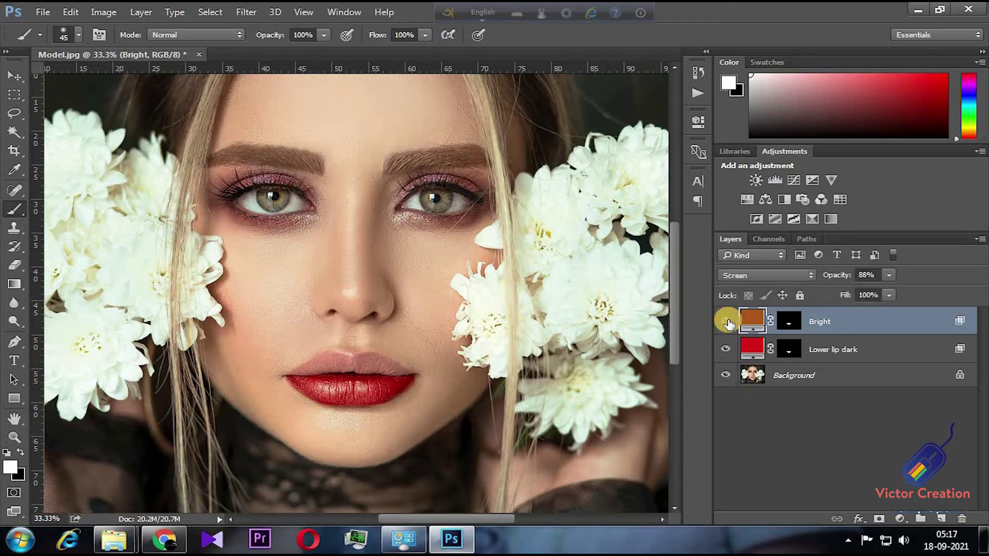
{"action": "left_click", "coordinate": [726, 322]}
{"action": "left_click", "coordinate": [727, 321]}
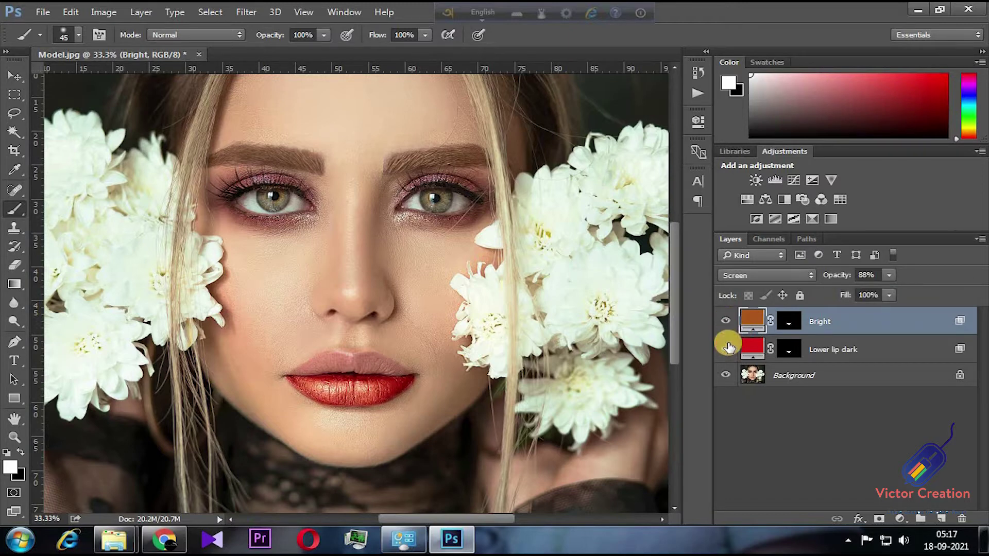
{"action": "left_click", "coordinate": [726, 348]}
{"action": "left_click", "coordinate": [727, 320]}
Duplicate the Lower lip dark layer and move the copy below the original
{"action": "left_click", "coordinate": [726, 320]}
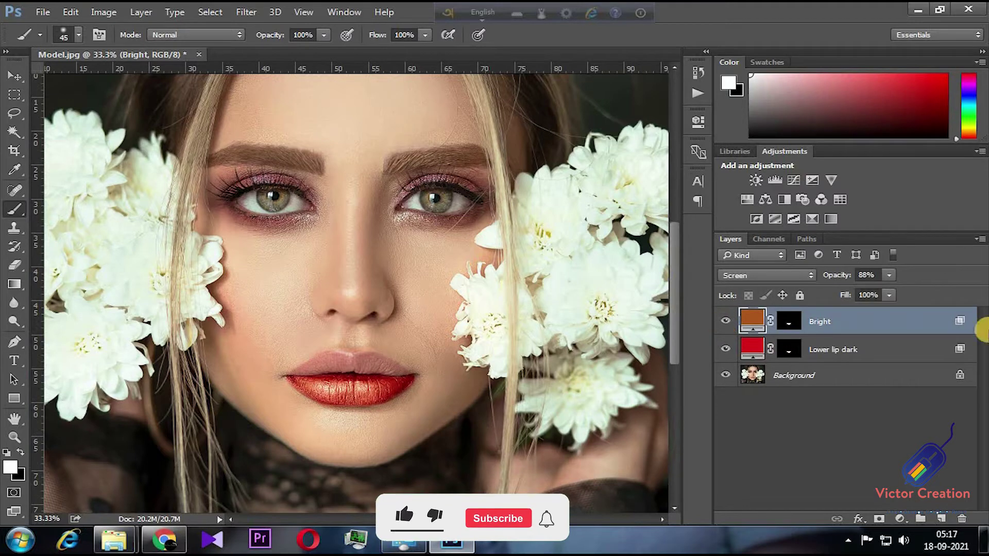
{"action": "left_click", "coordinate": [880, 353]}
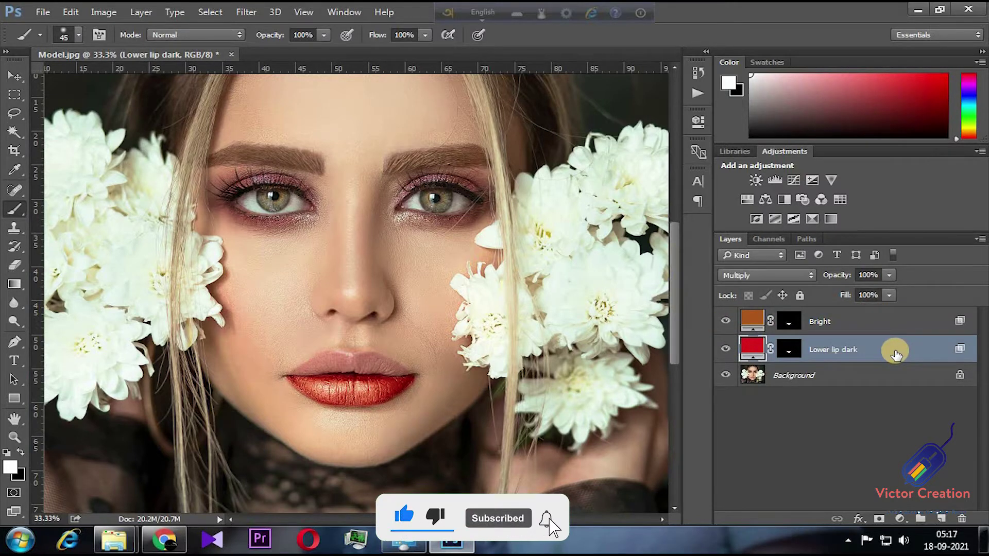
{"action": "key", "text": "ctrl+j"}
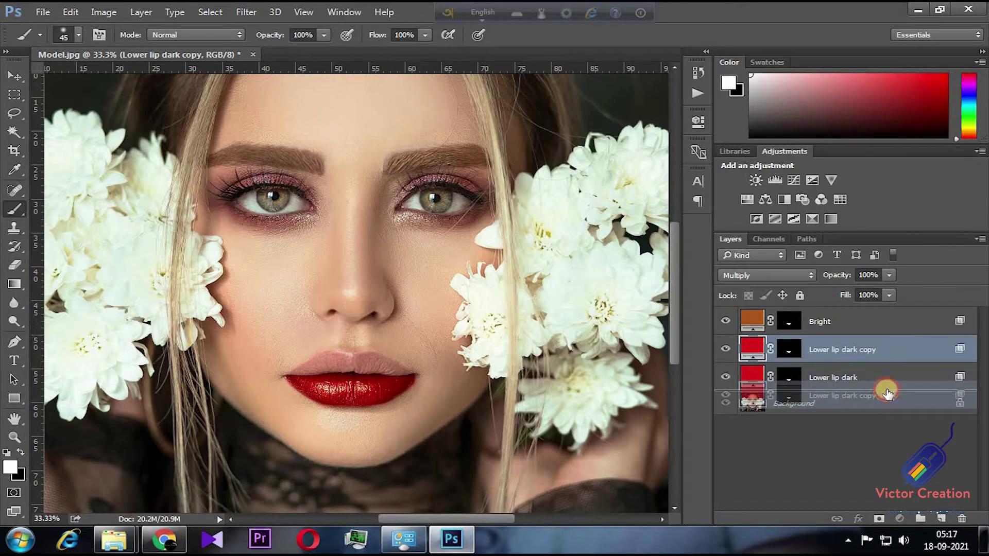
{"action": "left_click_drag", "start_coordinate": [889, 367], "coordinate": [884, 389]}
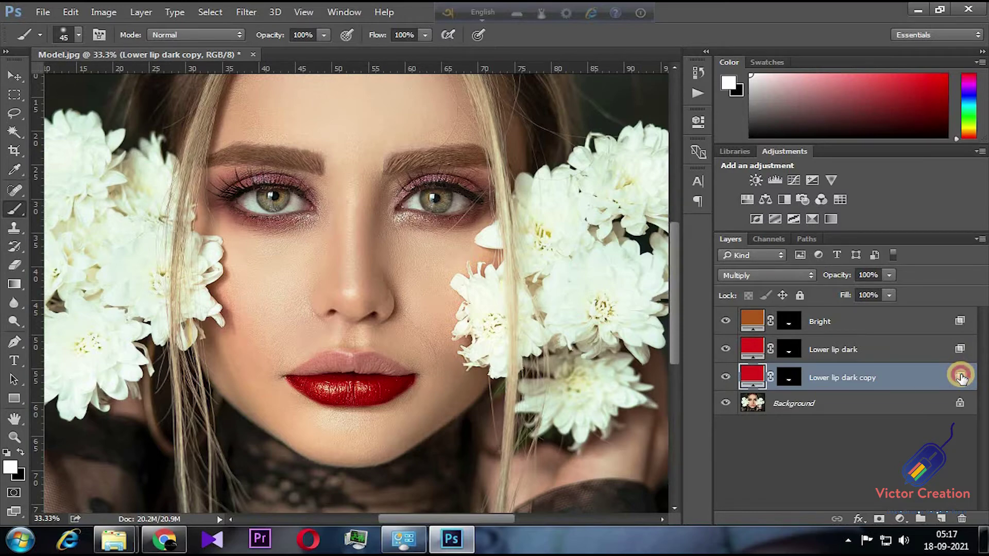
Limit the Lower lip dark copy to darker tones with Underlying Layer Blend If 0 to 92
{"action": "double_click", "coordinate": [961, 377]}
{"action": "left_click_drag", "start_coordinate": [720, 40], "coordinate": [843, 45]}
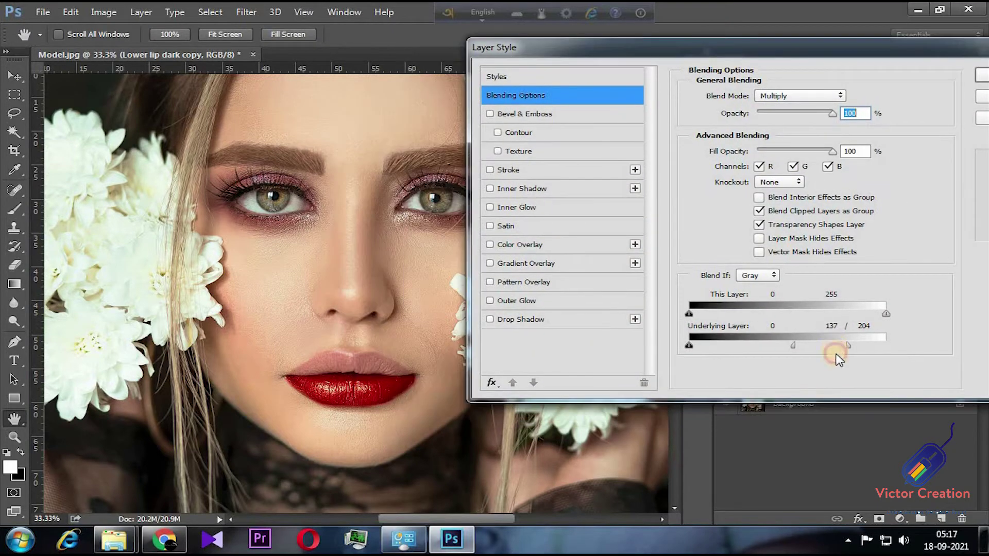
{"action": "mouse_move", "coordinate": [892, 350]}
{"action": "left_mouse_down"}
{"action": "mouse_move", "coordinate": [752, 351]}
{"action": "mouse_move", "coordinate": [797, 350]}
{"action": "mouse_move", "coordinate": [778, 353]}
{"action": "left_mouse_up"}
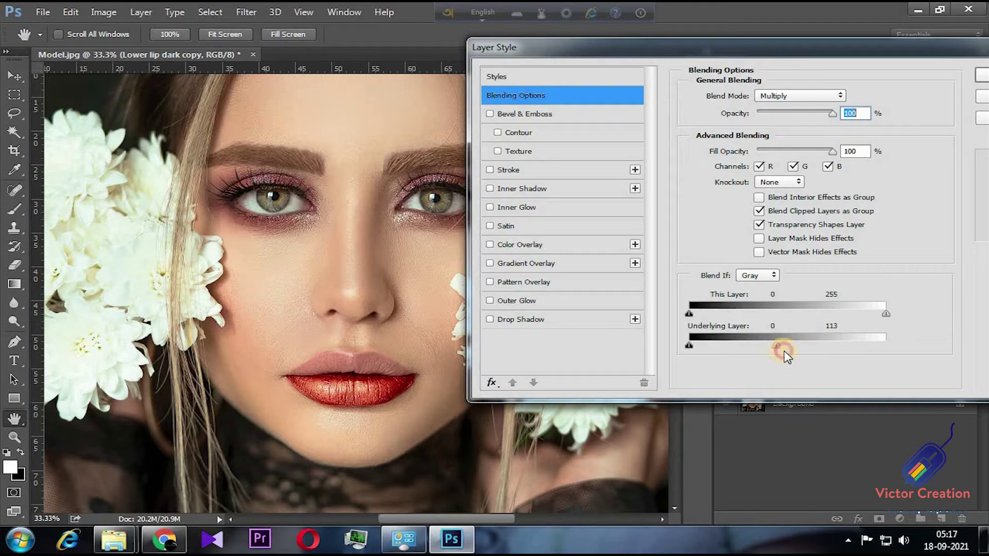
{"action": "left_click", "coordinate": [391, 350]}
{"action": "left_click", "coordinate": [391, 287]}
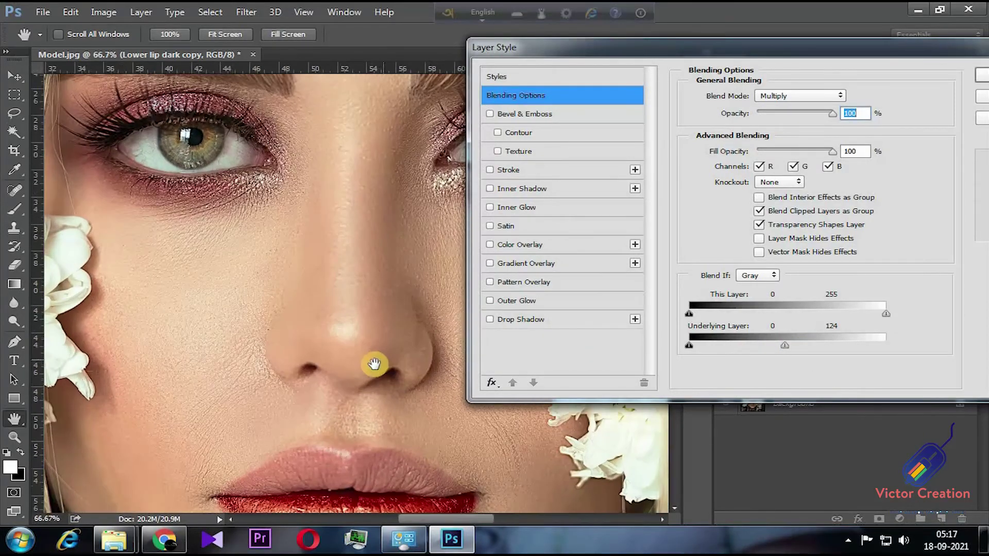
{"action": "left_click_drag", "start_coordinate": [376, 298], "coordinate": [295, 195]}
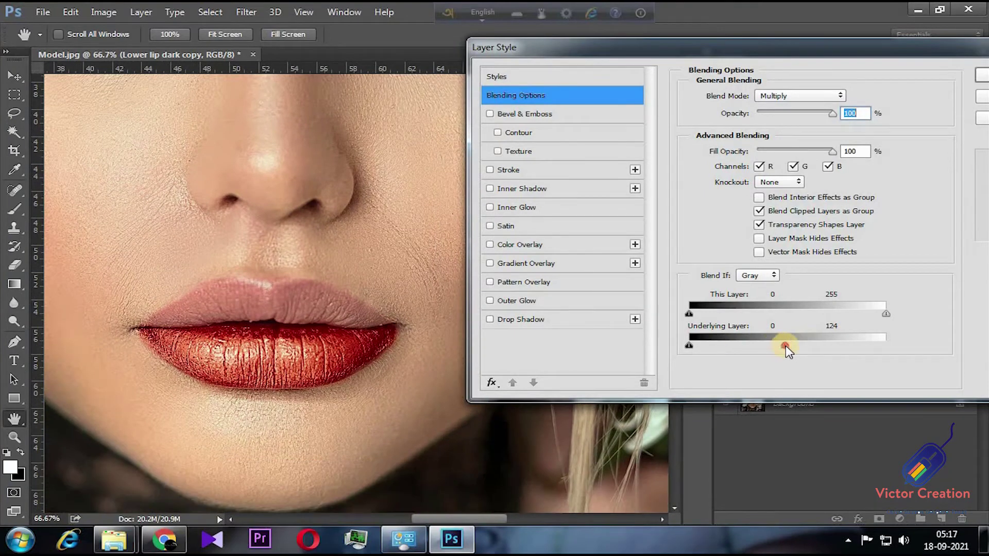
{"action": "mouse_move", "coordinate": [786, 345]}
{"action": "left_mouse_down"}
{"action": "mouse_move", "coordinate": [756, 345]}
{"action": "mouse_move", "coordinate": [795, 351]}
{"action": "mouse_move", "coordinate": [760, 346]}
{"action": "left_mouse_up"}
{"action": "left_click_drag", "start_coordinate": [755, 347], "coordinate": [775, 344]}
{"action": "left_click", "coordinate": [981, 75]}
{"action": "key", "text": "b"}
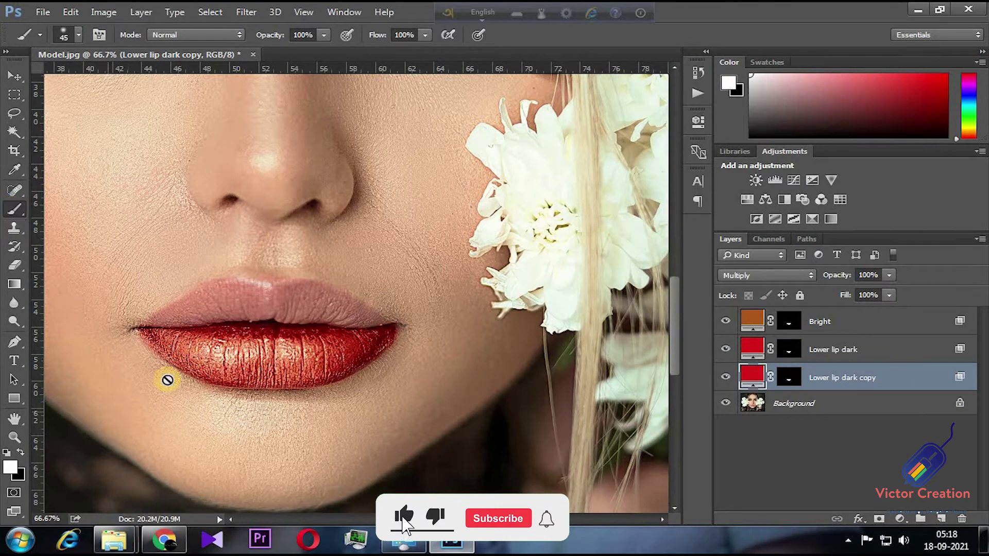
Paint on the copy's mask across the lower lip with a size-70 brush, comparing the effect
{"action": "left_click", "coordinate": [788, 377]}
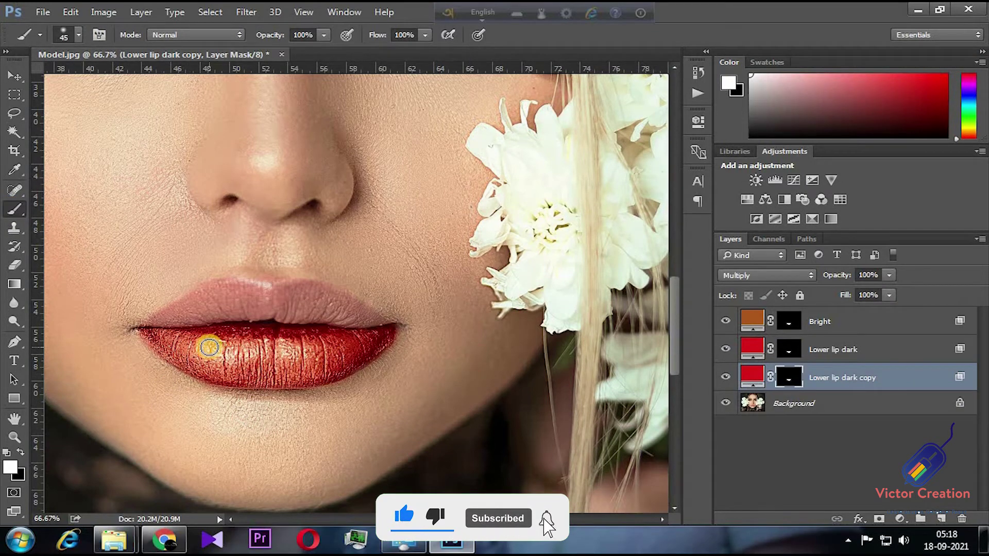
{"action": "key", "text": "bracketright"}
{"action": "key", "text": "bracketright"}
{"action": "key", "text": "bracketright"}
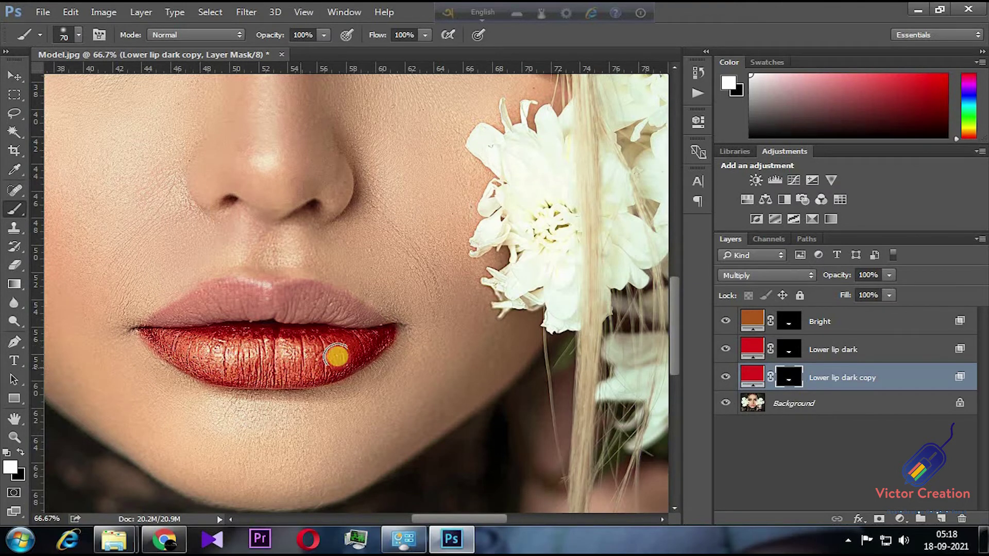
{"action": "left_click_drag", "start_coordinate": [306, 356], "coordinate": [281, 359]}
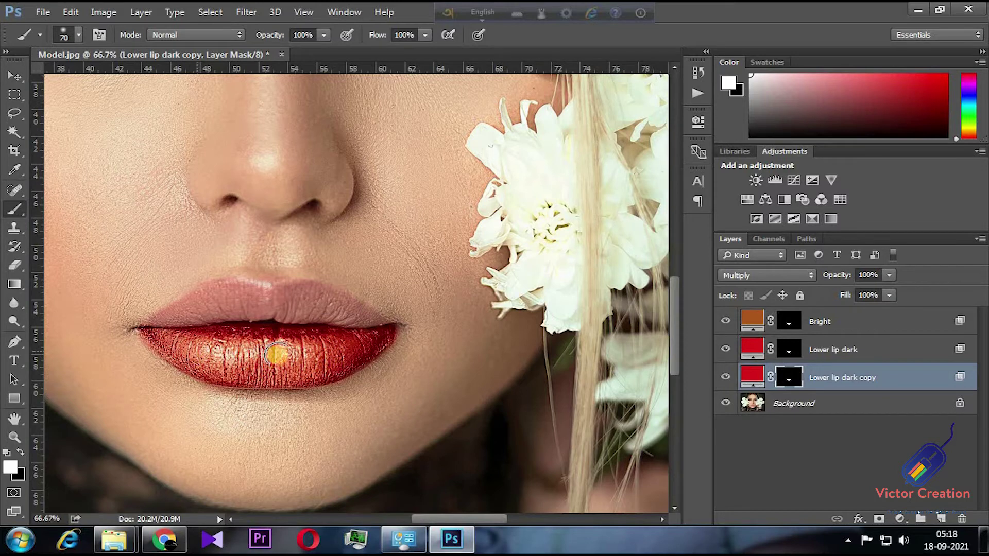
{"action": "left_click", "coordinate": [726, 378]}
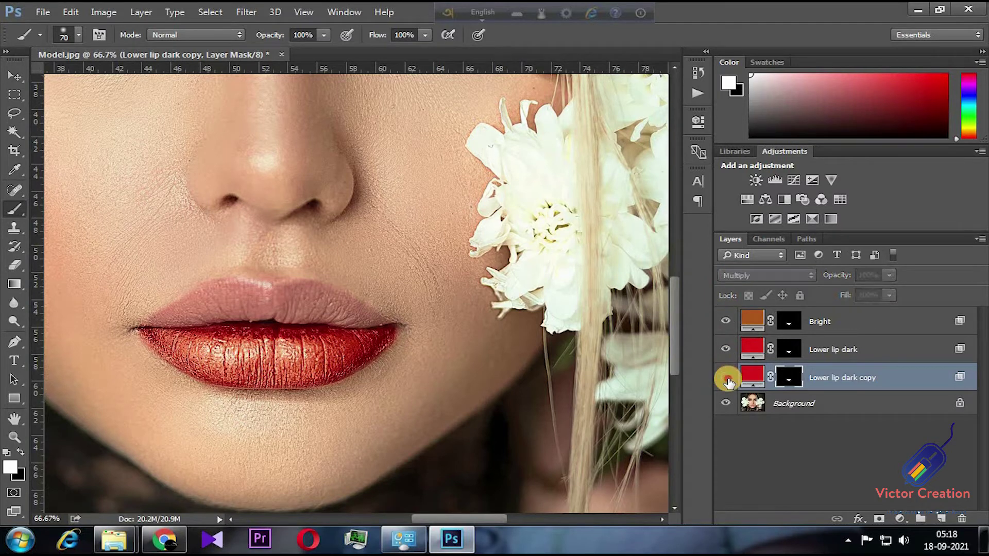
{"action": "left_click", "coordinate": [725, 378]}
{"action": "left_click", "coordinate": [725, 379]}
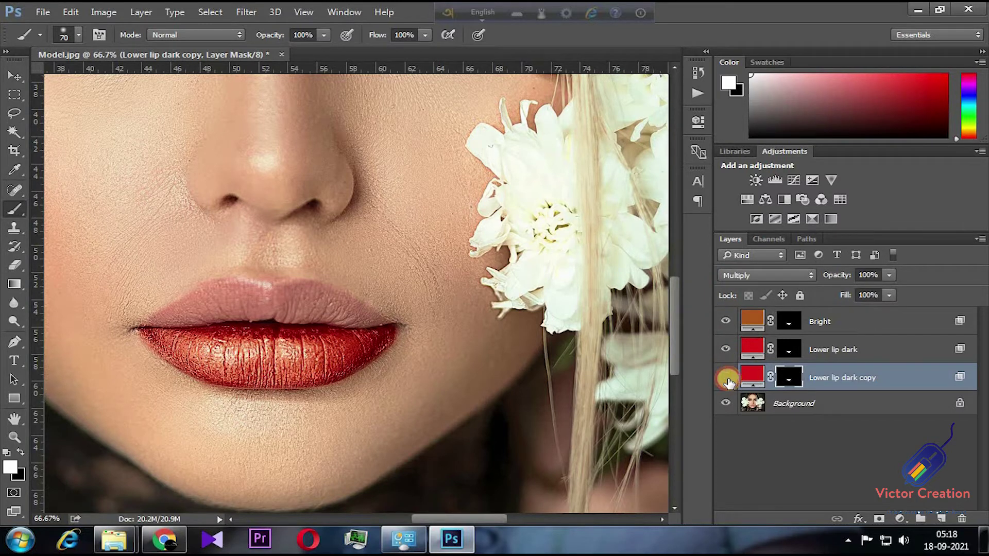
{"action": "left_click", "coordinate": [401, 357]}
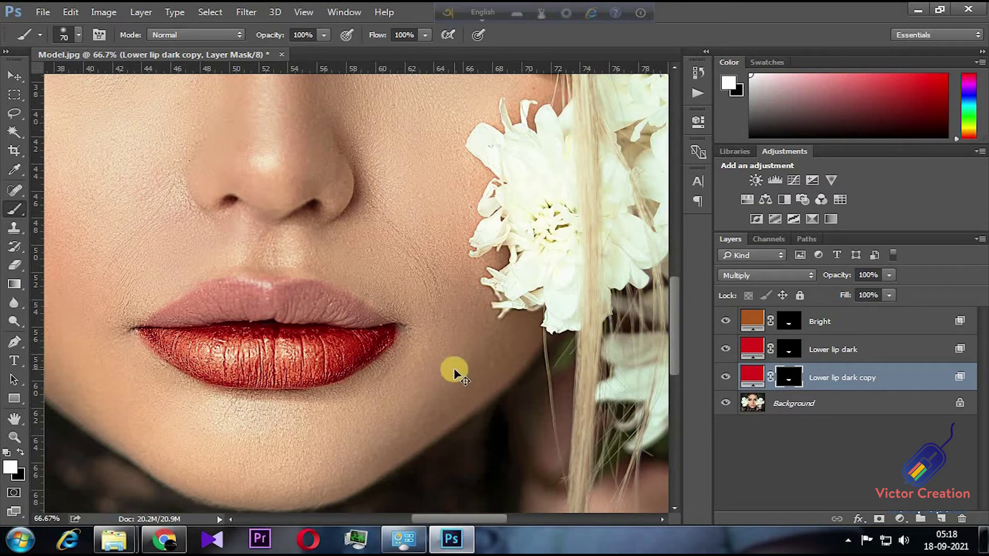
Paint black on the copy's mask along the lower-lip edge and check the whole face
{"action": "key", "text": "ctrl+plus"}
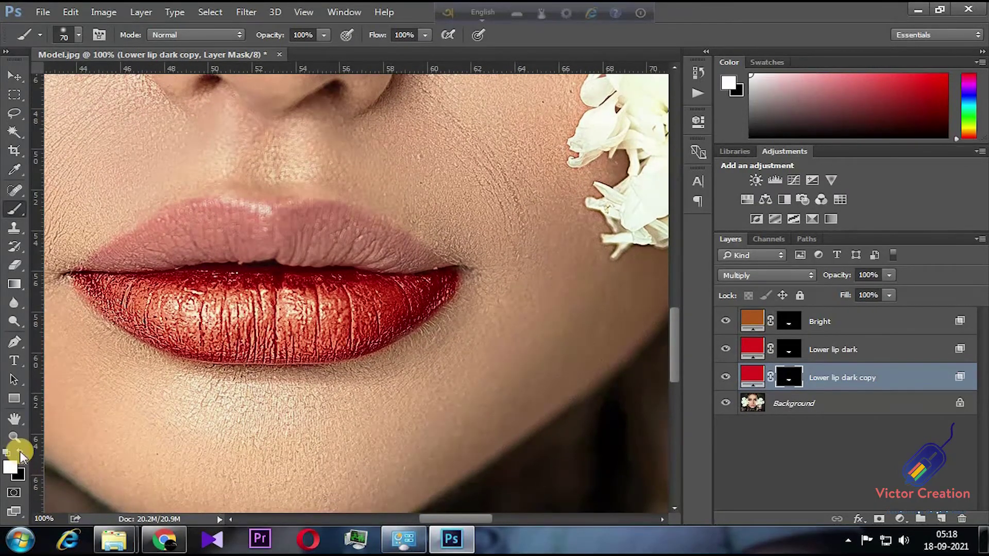
{"action": "left_click", "coordinate": [21, 453]}
{"action": "mouse_move", "coordinate": [432, 327]}
{"action": "left_mouse_down"}
{"action": "mouse_move", "coordinate": [335, 380]}
{"action": "mouse_move", "coordinate": [268, 384]}
{"action": "mouse_move", "coordinate": [177, 380]}
{"action": "mouse_move", "coordinate": [110, 357]}
{"action": "mouse_move", "coordinate": [73, 332]}
{"action": "left_mouse_up"}
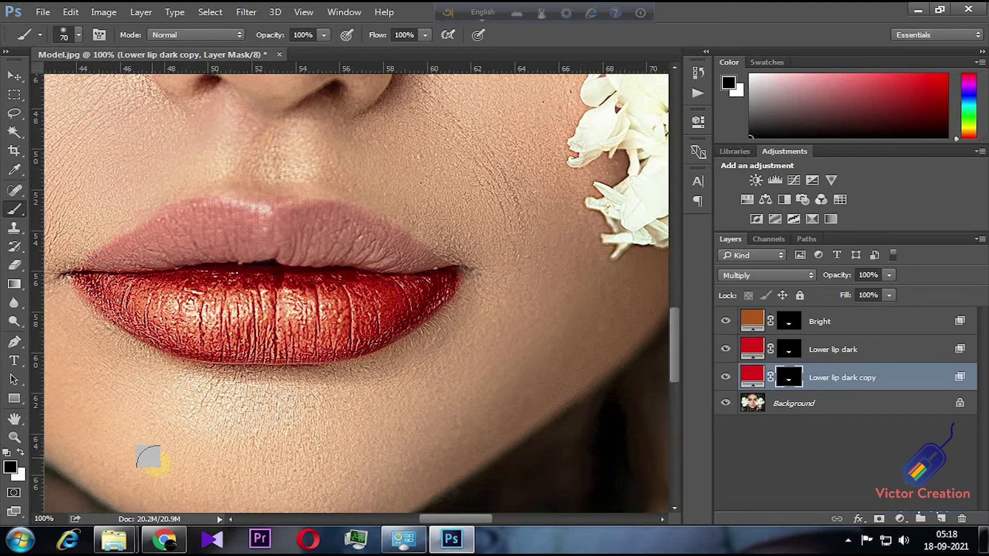
{"action": "key", "text": "ctrl+minus"}
{"action": "key", "text": "ctrl+minus"}
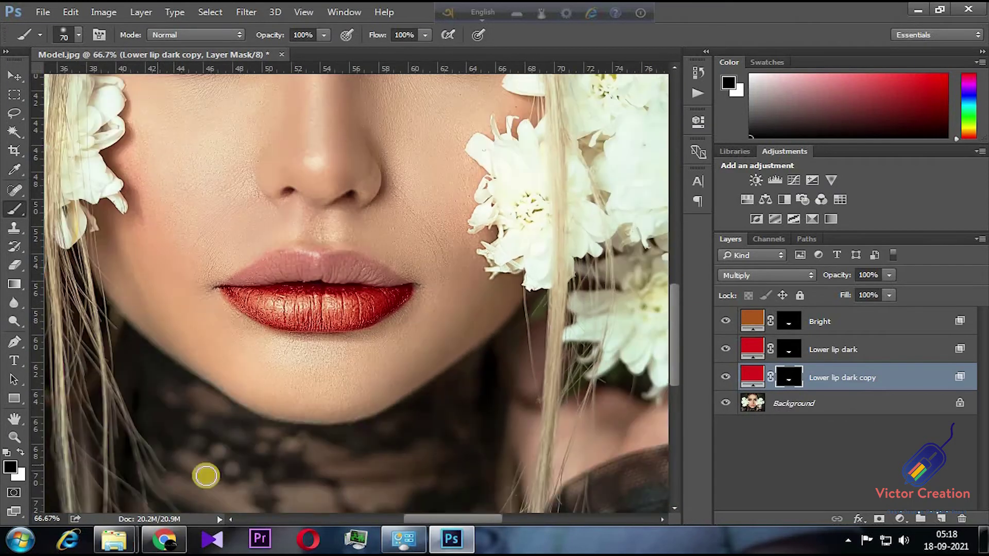
{"action": "key", "text": "ctrl+minus"}
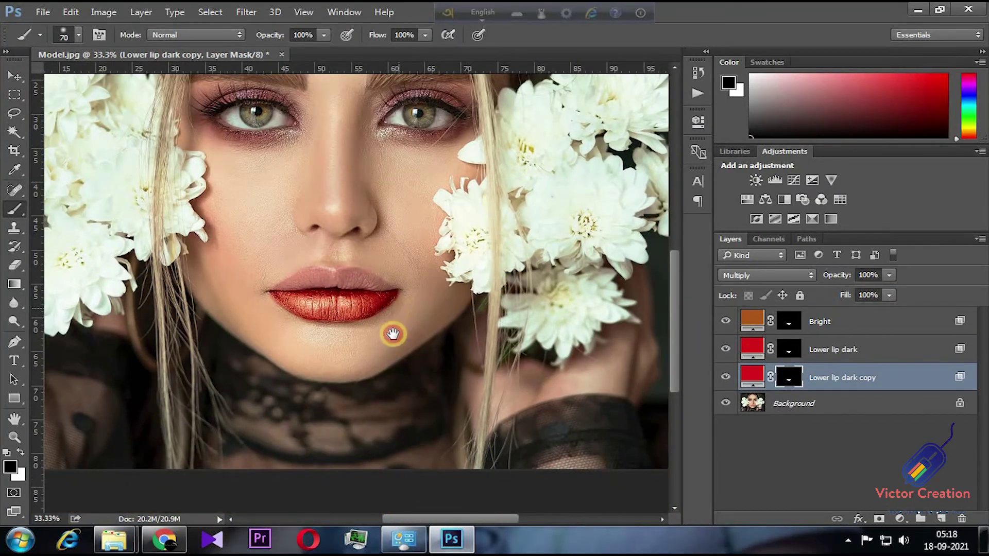
{"action": "key", "text": "ctrl+plus"}
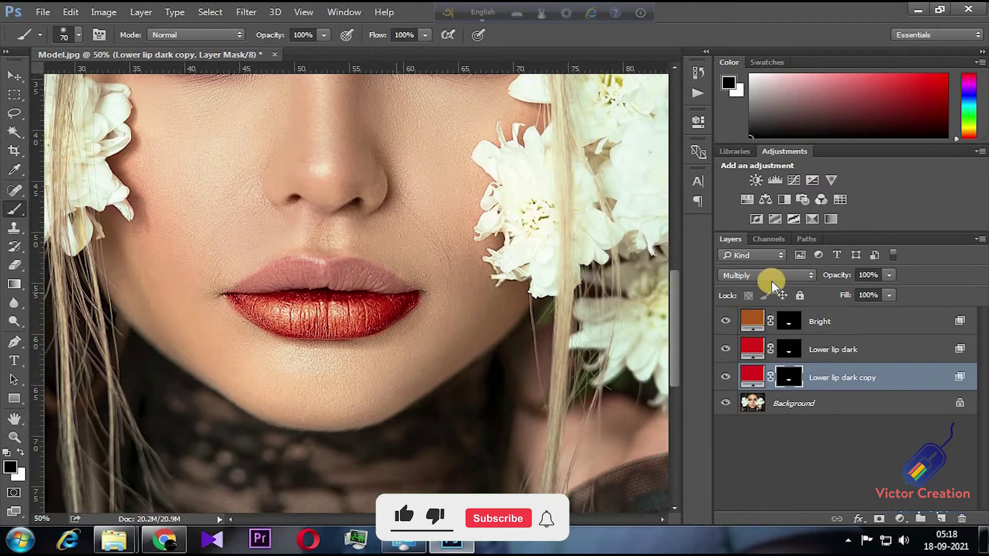
{"action": "left_click", "coordinate": [849, 321]}
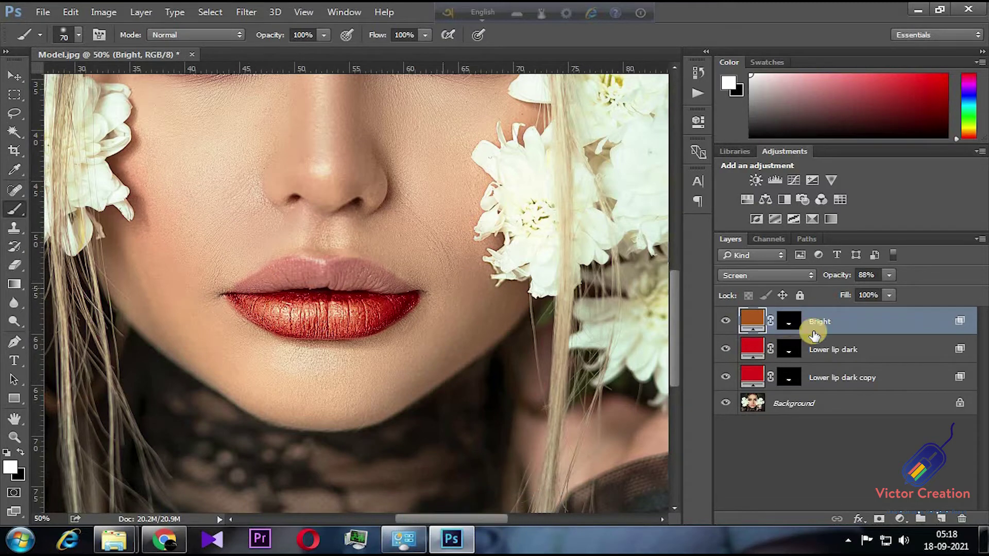
Add a new layer and a Solid Color fill of deep red bc1c1c above Bright
{"action": "left_click", "coordinate": [941, 519]}
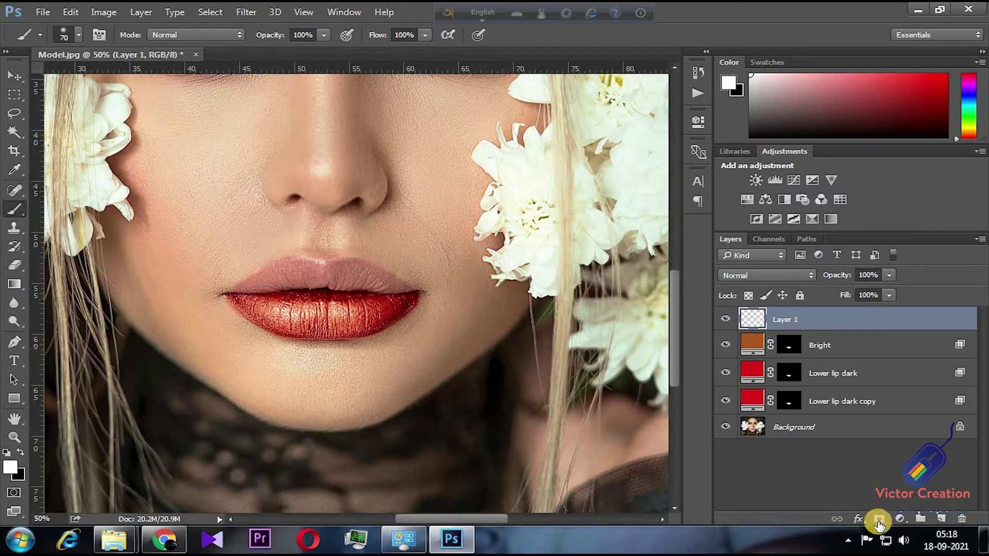
{"action": "left_click", "coordinate": [899, 519]}
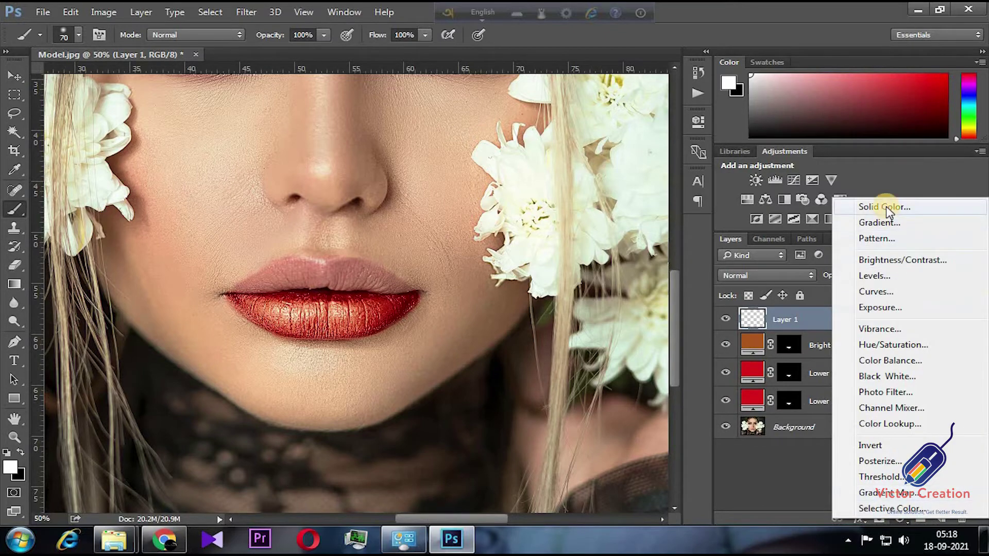
{"action": "left_click", "coordinate": [887, 209]}
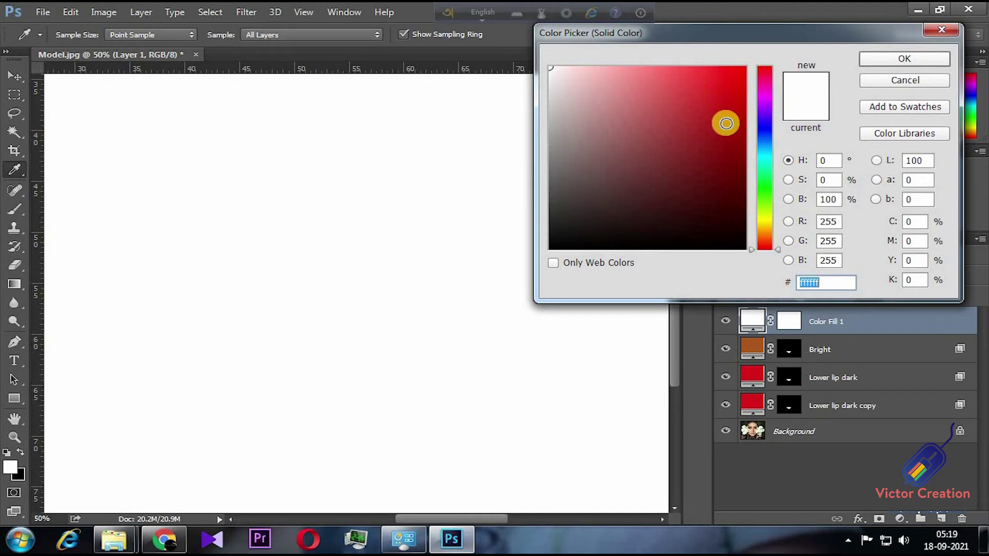
{"action": "type", "text": "bc"}
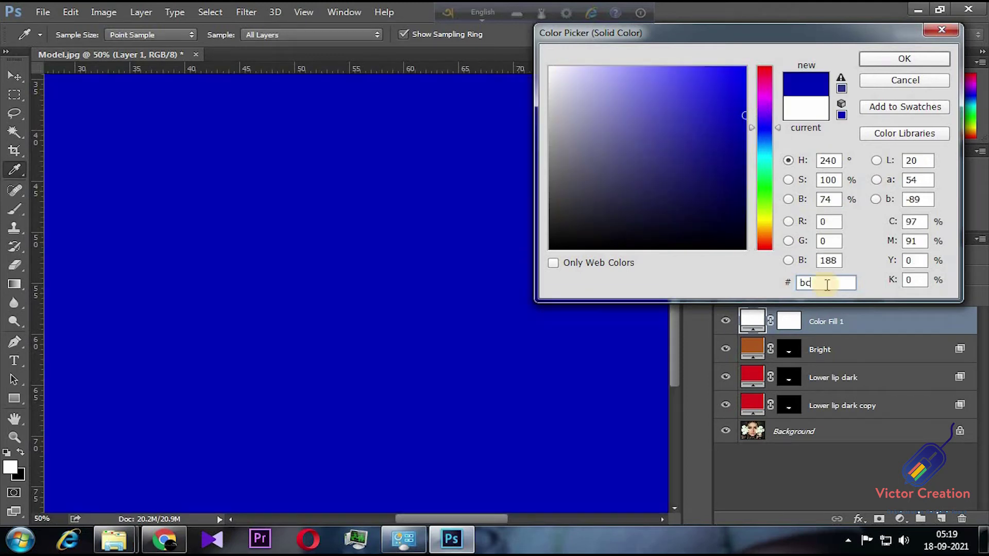
{"action": "type", "text": "1"}
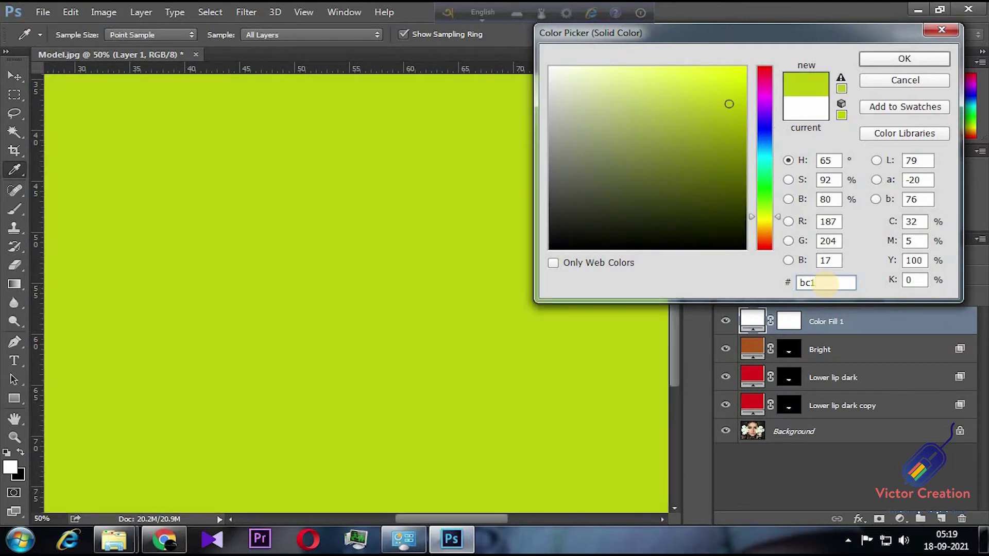
{"action": "type", "text": "c1c"}
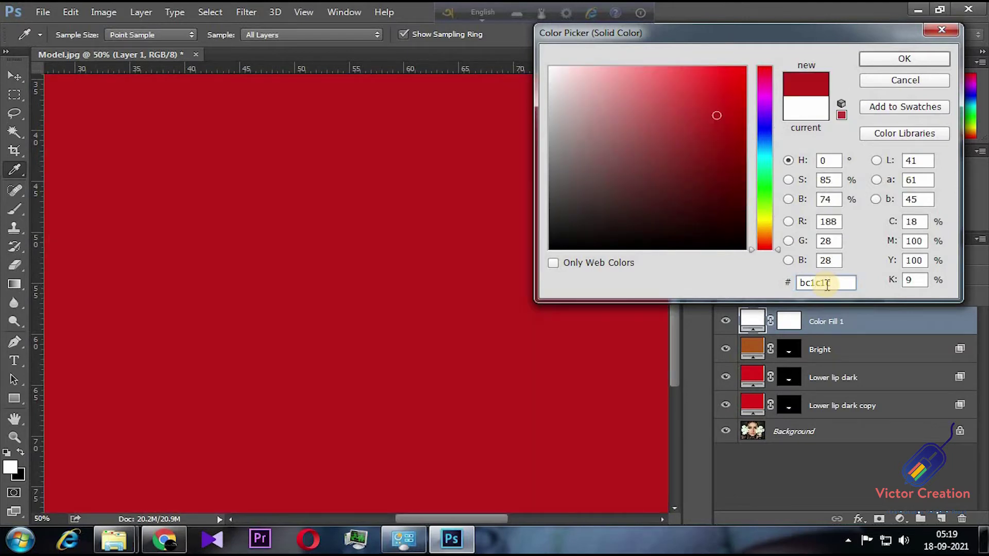
{"action": "left_click", "coordinate": [930, 66]}
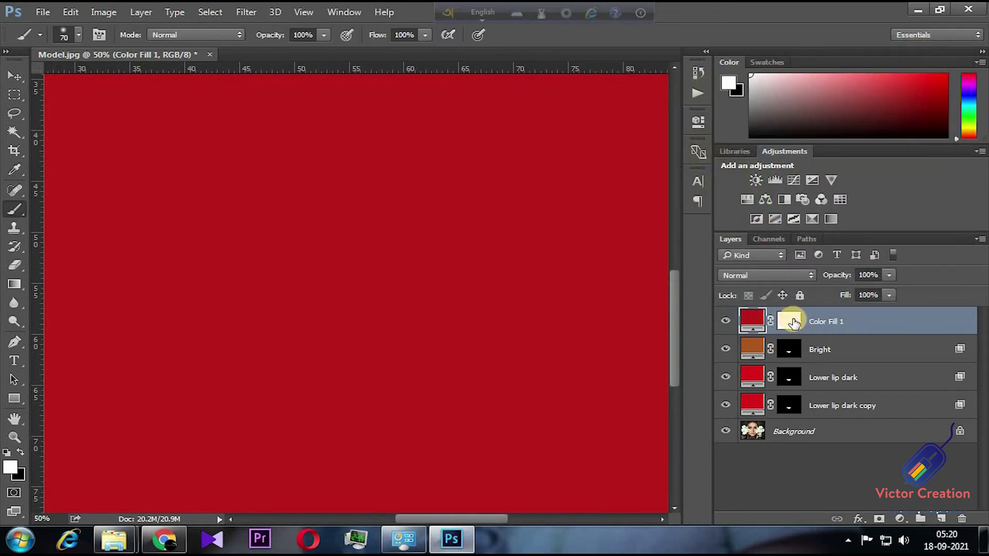
Set Color Fill 1 to Multiply and invert its mask to hide the red
{"action": "left_click", "coordinate": [801, 276]}
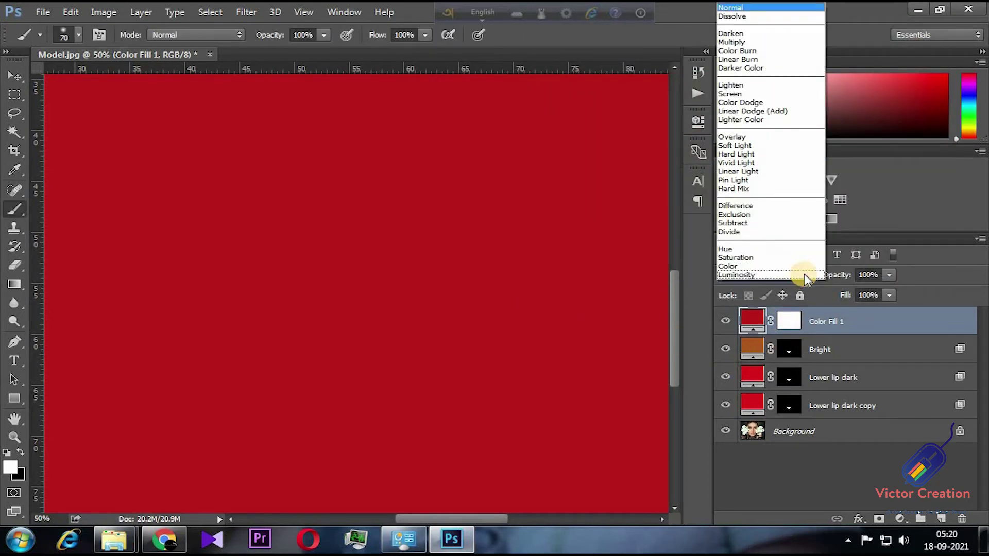
{"action": "left_click", "coordinate": [750, 42]}
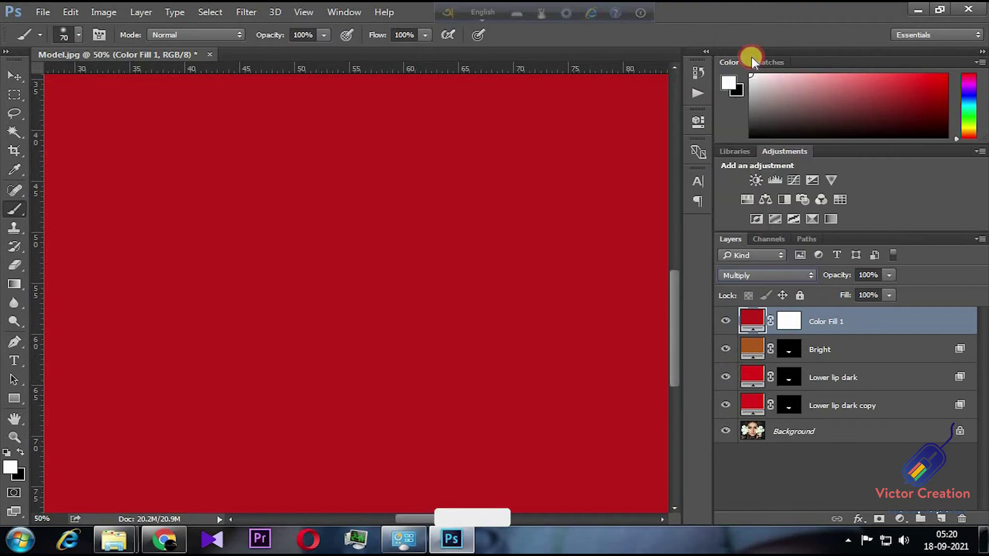
{"action": "left_click", "coordinate": [789, 320]}
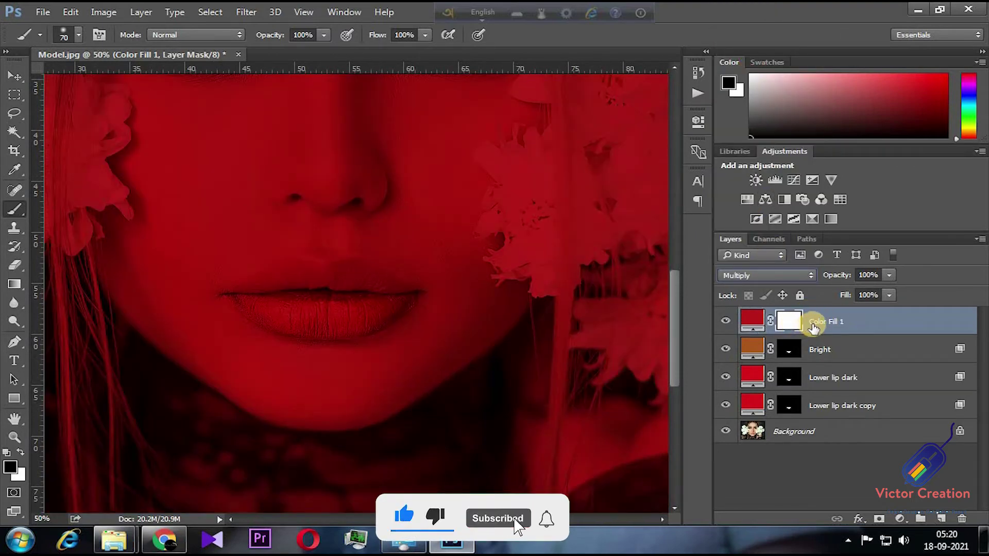
{"action": "key", "text": "ctrl+i"}
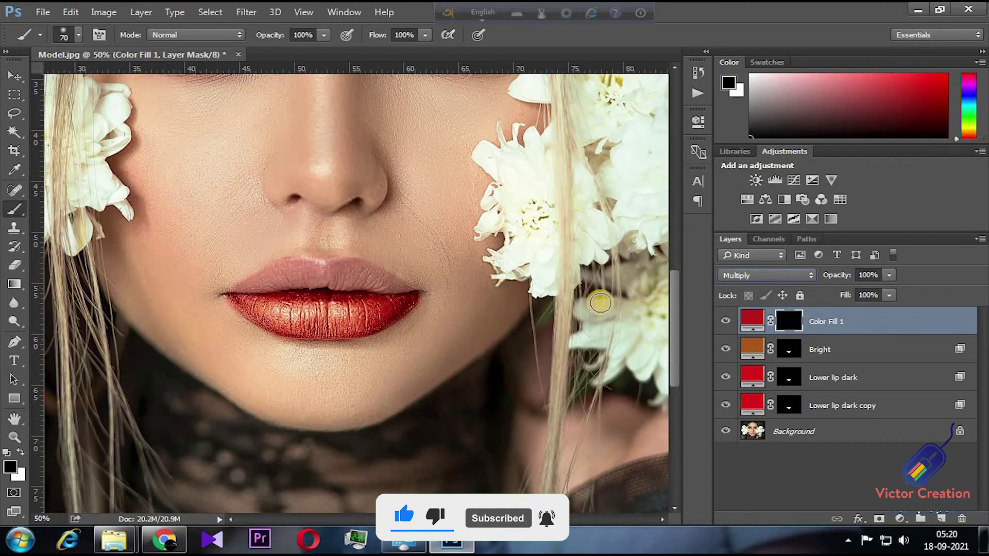
Paint white on the mask to reveal red across the left of the upper lip
{"action": "key", "text": "ctrl+plus"}
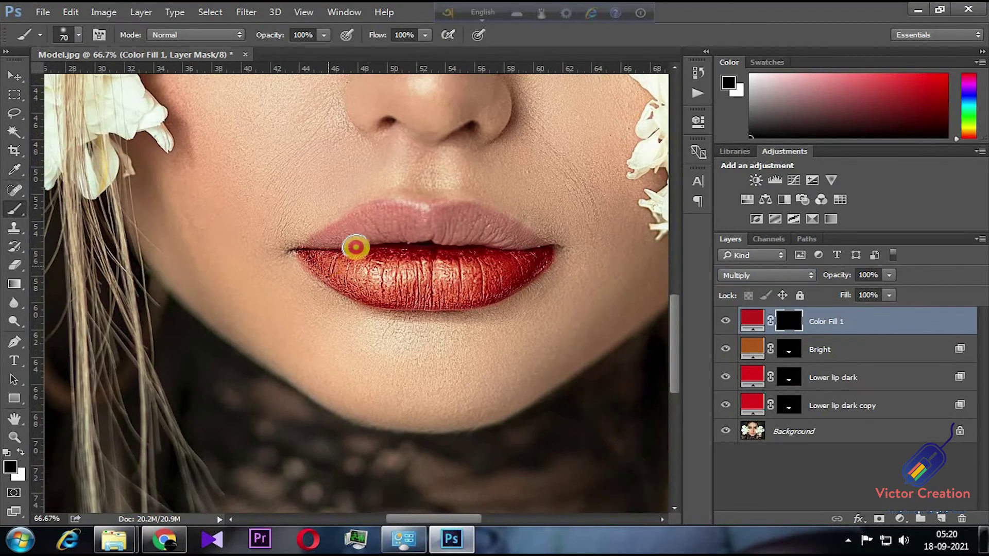
{"action": "key", "text": "ctrl+plus"}
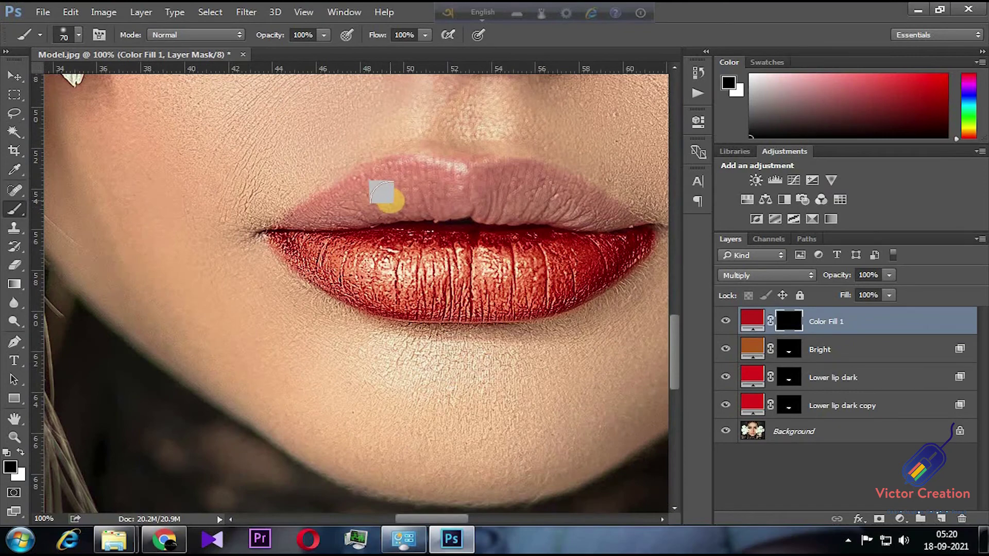
{"action": "key", "text": "bracketleft"}
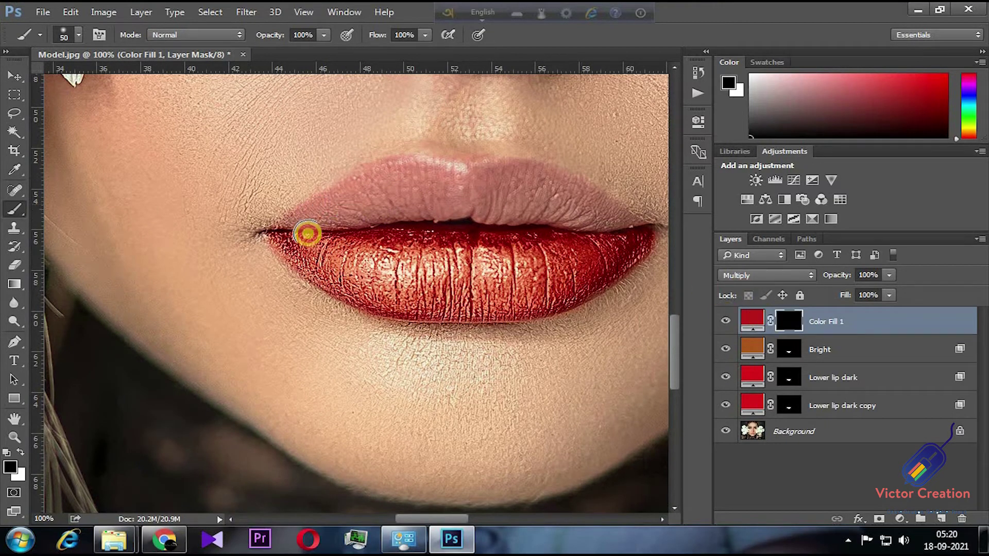
{"action": "left_click", "coordinate": [20, 453]}
{"action": "mouse_move", "coordinate": [319, 209]}
{"action": "left_mouse_down"}
{"action": "mouse_move", "coordinate": [414, 175]}
{"action": "mouse_move", "coordinate": [603, 217]}
{"action": "mouse_move", "coordinate": [446, 188]}
{"action": "mouse_move", "coordinate": [319, 215]}
{"action": "mouse_move", "coordinate": [486, 204]}
{"action": "mouse_move", "coordinate": [572, 221]}
{"action": "left_mouse_up"}
With a smaller brush, paint red along the upper lip's edges and right corner
{"action": "key", "text": "ctrl+plus"}
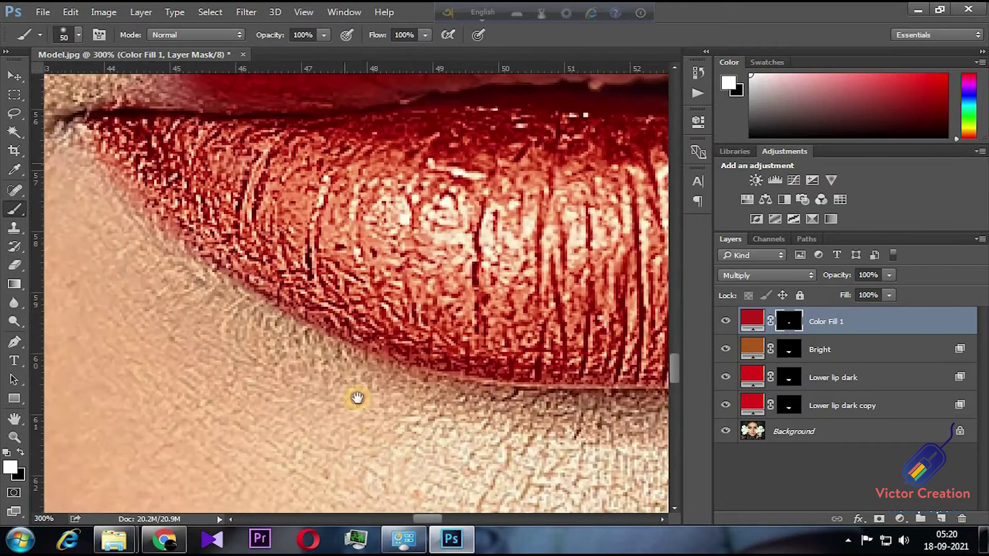
{"action": "key", "text": "ctrl+plus"}
{"action": "key", "text": "bracketleft"}
{"action": "key", "text": "bracketleft"}
{"action": "mouse_move", "coordinate": [460, 221]}
{"action": "left_mouse_down"}
{"action": "mouse_move", "coordinate": [493, 188]}
{"action": "mouse_move", "coordinate": [364, 272]}
{"action": "left_mouse_up"}
{"action": "mouse_move", "coordinate": [409, 223]}
{"action": "left_mouse_down"}
{"action": "mouse_move", "coordinate": [547, 210]}
{"action": "mouse_move", "coordinate": [400, 252]}
{"action": "left_mouse_up"}
{"action": "left_click_drag", "start_coordinate": [519, 287], "coordinate": [333, 251]}
{"action": "left_click_drag", "start_coordinate": [503, 353], "coordinate": [625, 354]}
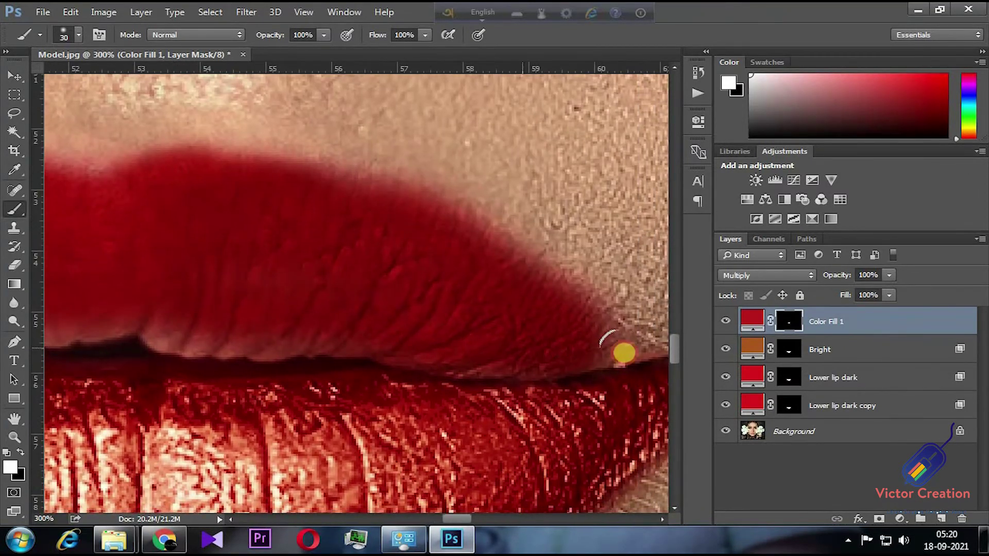
{"action": "mouse_move", "coordinate": [307, 325]}
{"action": "left_mouse_down"}
{"action": "mouse_move", "coordinate": [210, 326]}
{"action": "mouse_move", "coordinate": [134, 302]}
{"action": "mouse_move", "coordinate": [335, 289]}
{"action": "mouse_move", "coordinate": [241, 310]}
{"action": "left_mouse_up"}
{"action": "left_click_drag", "start_coordinate": [110, 302], "coordinate": [252, 295]}
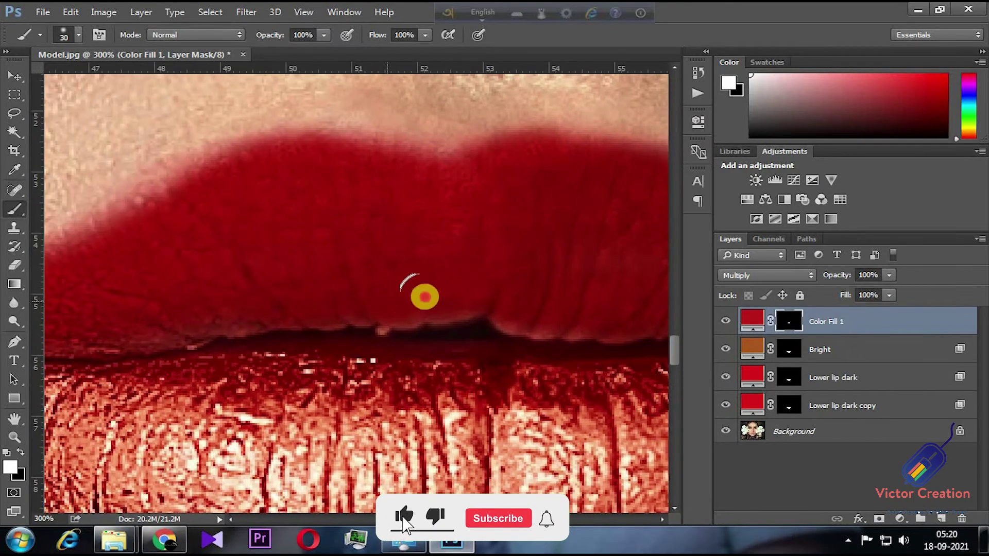
Paint black to remove red spill around the upper lip and re-centre on the mouth
{"action": "left_click", "coordinate": [20, 453]}
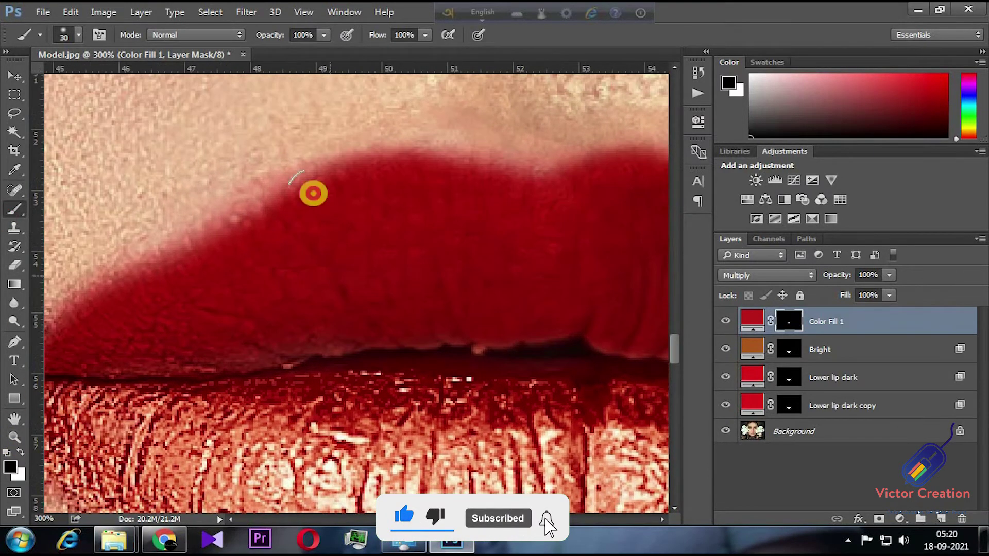
{"action": "left_click_drag", "start_coordinate": [242, 233], "coordinate": [369, 213]}
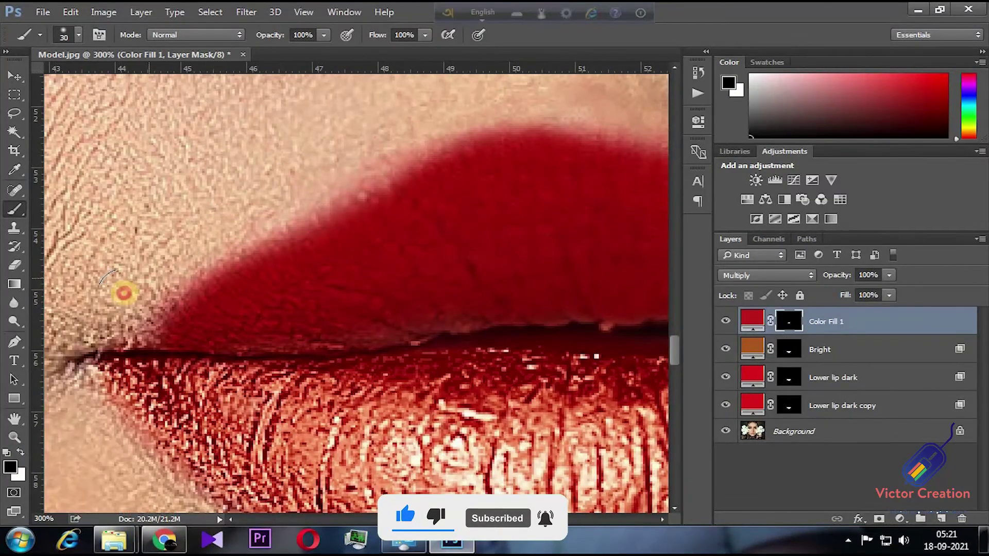
{"action": "left_click_drag", "start_coordinate": [434, 255], "coordinate": [334, 325]}
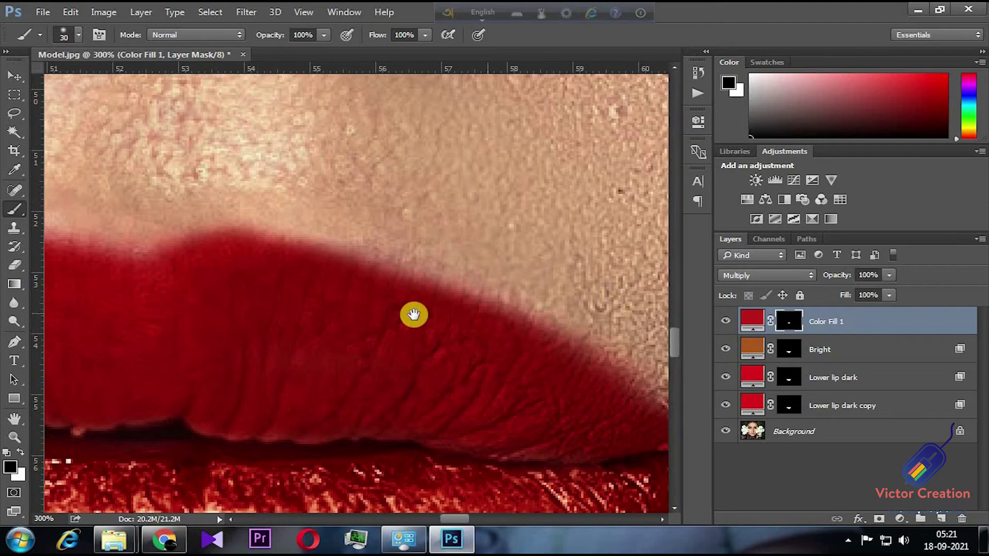
{"action": "scroll", "coordinate": [197, 235], "scroll_direction": "right", "scroll_amount": 3}
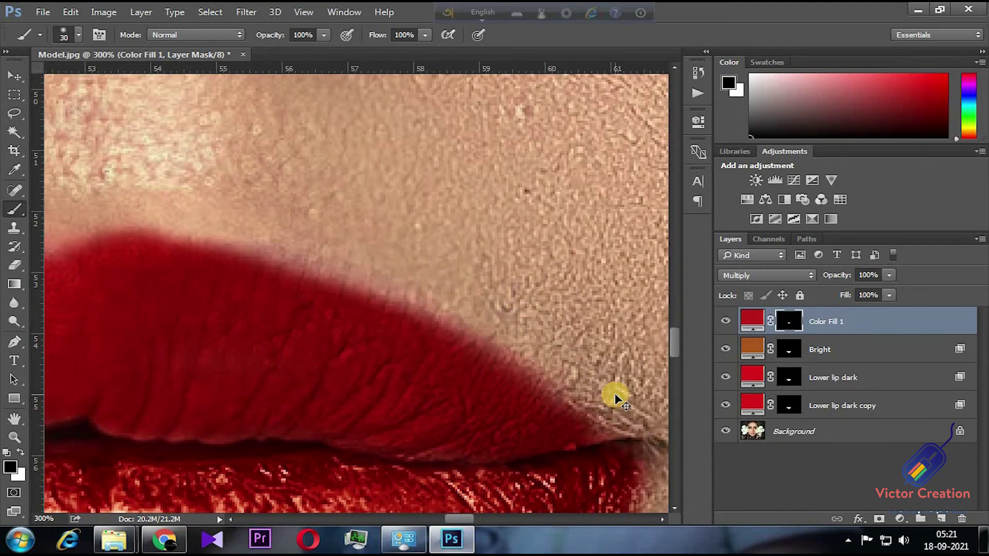
{"action": "key", "text": "ctrl+minus"}
{"action": "key", "text": "ctrl+minus"}
{"action": "left_click_drag", "start_coordinate": [322, 291], "coordinate": [388, 276]}
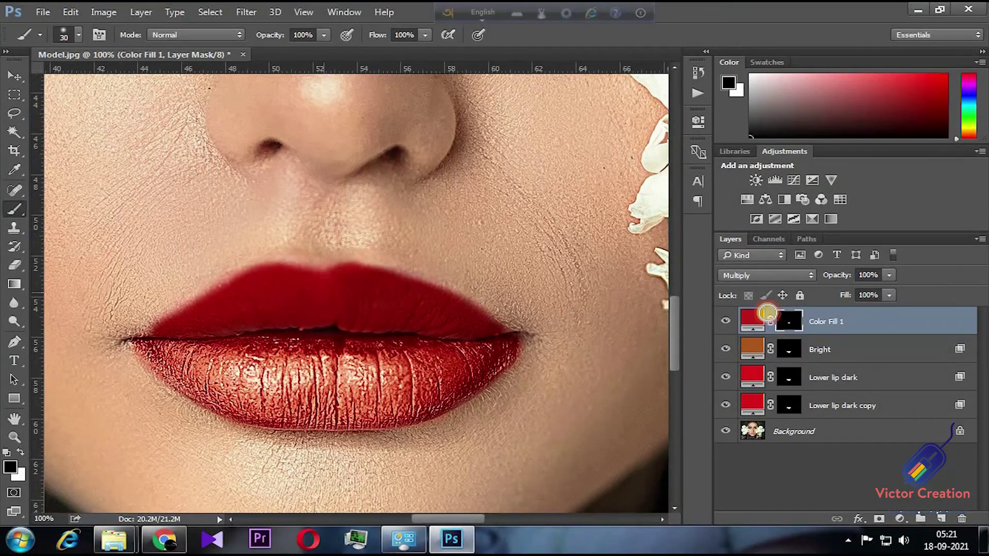
{"action": "double_click", "coordinate": [959, 329]}
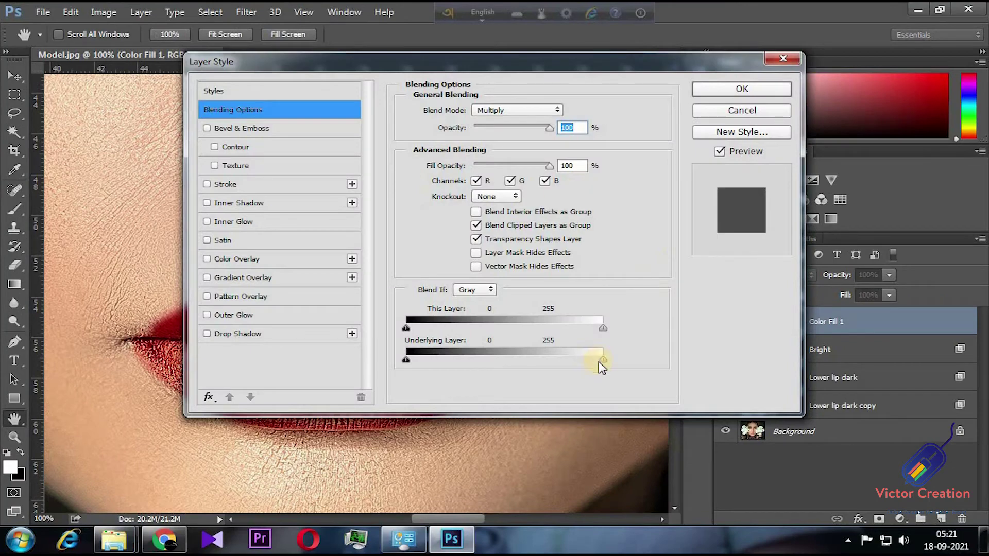
Split Color Fill 1's Underlying Layer white slider to 125/222 so lip highlights show through
{"action": "left_click_drag", "start_coordinate": [669, 60], "coordinate": [884, 61]}
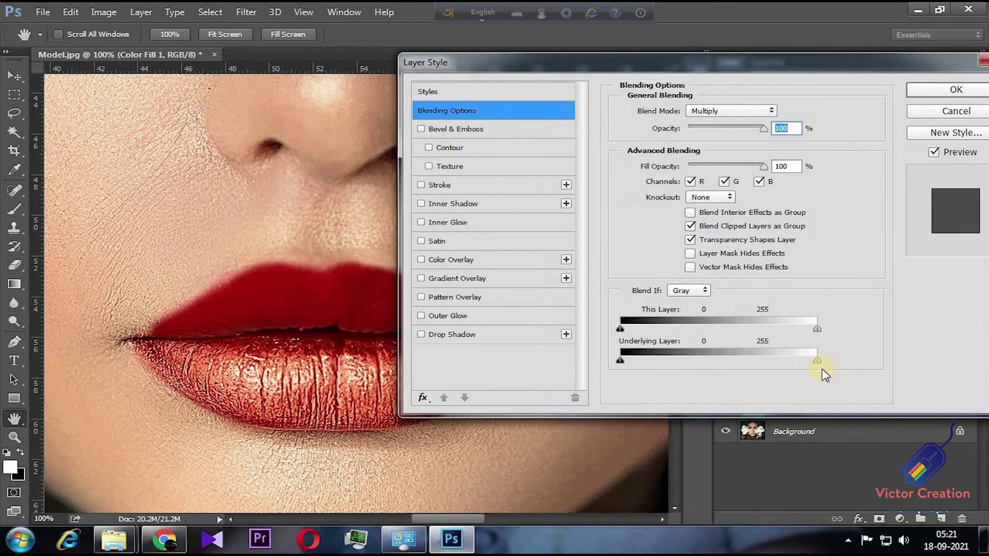
{"action": "left_click_drag", "start_coordinate": [818, 360], "coordinate": [772, 361]}
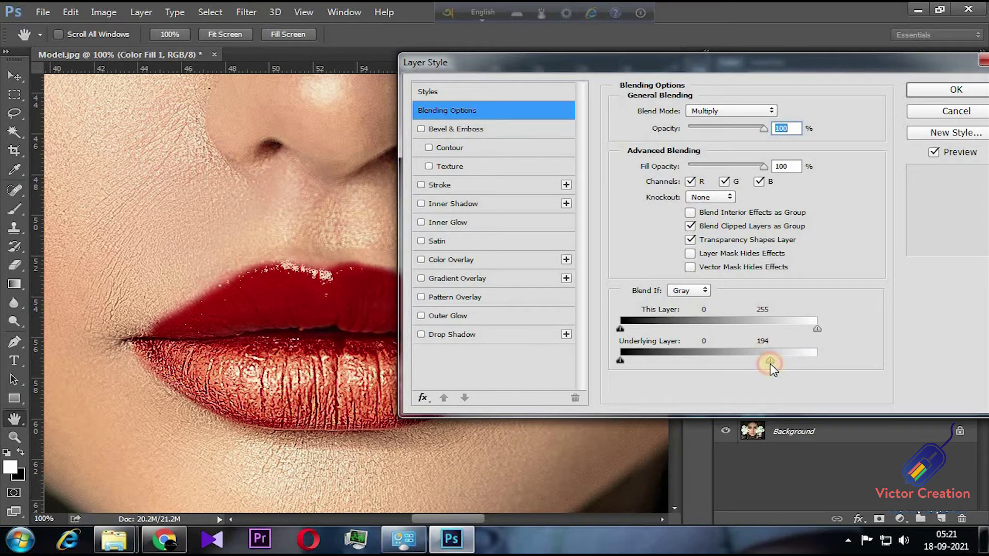
{"action": "left_click_drag", "start_coordinate": [771, 363], "coordinate": [760, 369]}
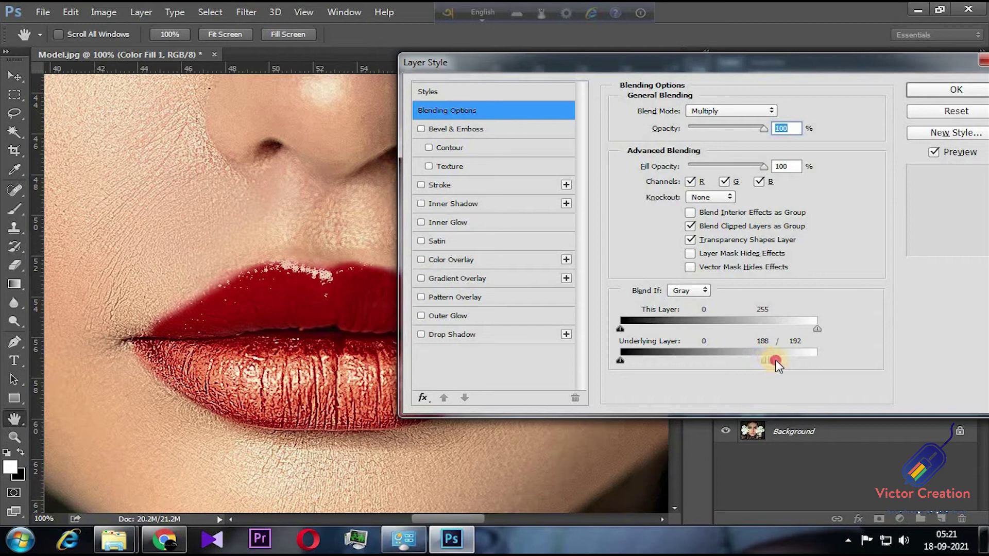
{"action": "mouse_move", "coordinate": [791, 363]}
{"action": "left_mouse_down"}
{"action": "mouse_move", "coordinate": [800, 364]}
{"action": "mouse_move", "coordinate": [724, 363]}
{"action": "left_mouse_up"}
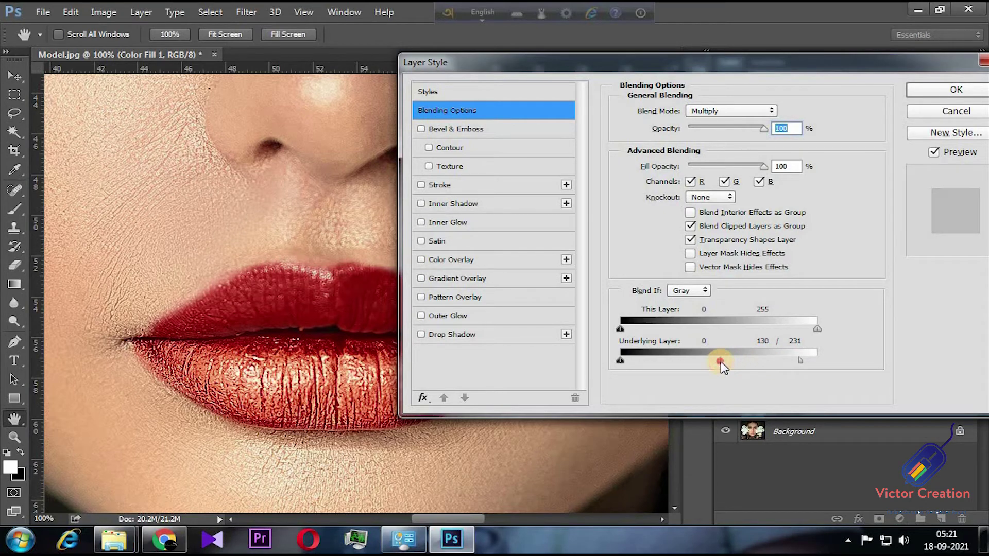
{"action": "left_click_drag", "start_coordinate": [640, 59], "coordinate": [731, 60]}
{"action": "left_click_drag", "start_coordinate": [808, 357], "coordinate": [815, 360]}
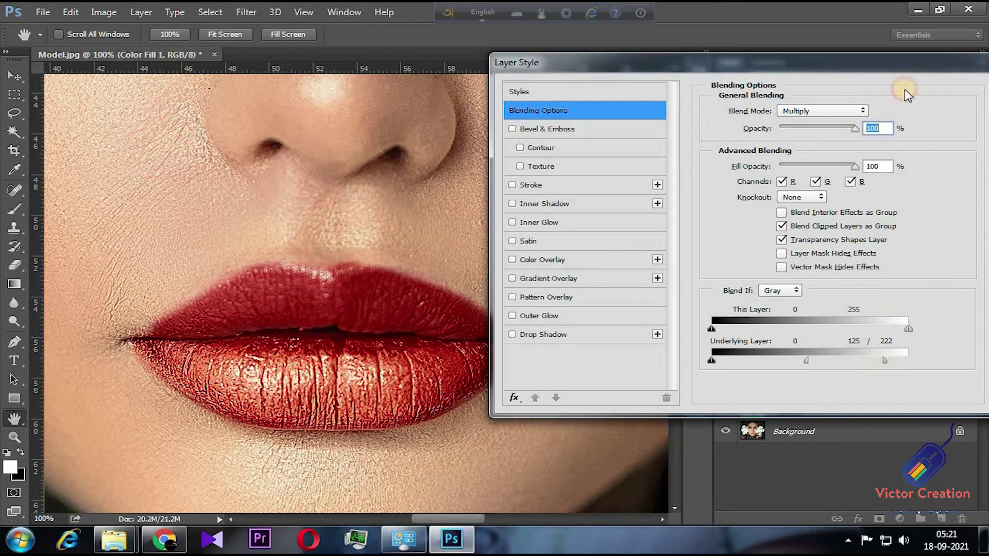
{"action": "left_click_drag", "start_coordinate": [742, 62], "coordinate": [583, 63]}
{"action": "left_click", "coordinate": [894, 76]}
Darken Color Fill 1's red and rename the layer 'uper lips bright'
{"action": "double_click", "coordinate": [767, 321]}
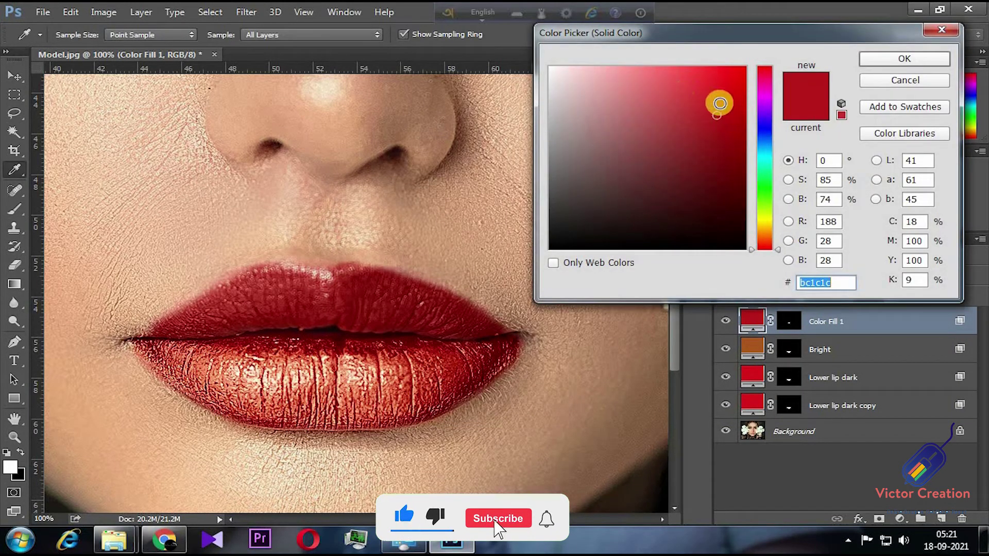
{"action": "left_click_drag", "start_coordinate": [717, 128], "coordinate": [716, 136]}
{"action": "left_click", "coordinate": [904, 60]}
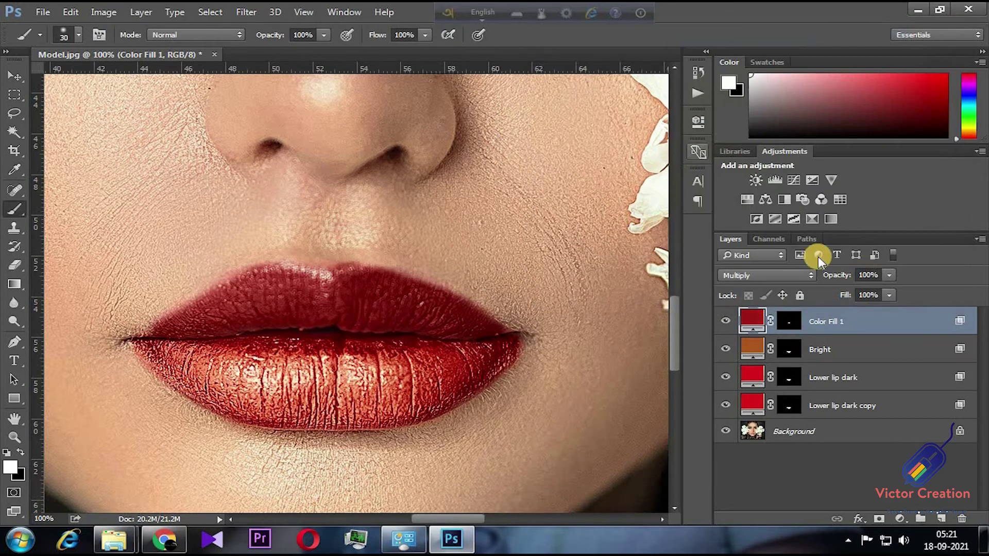
{"action": "double_click", "coordinate": [832, 321]}
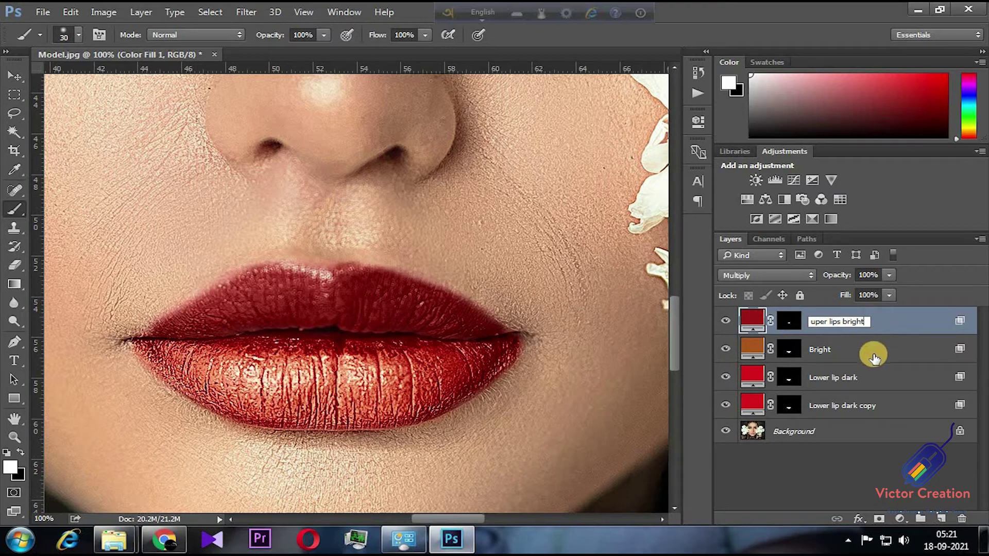
{"action": "key", "text": "Return"}
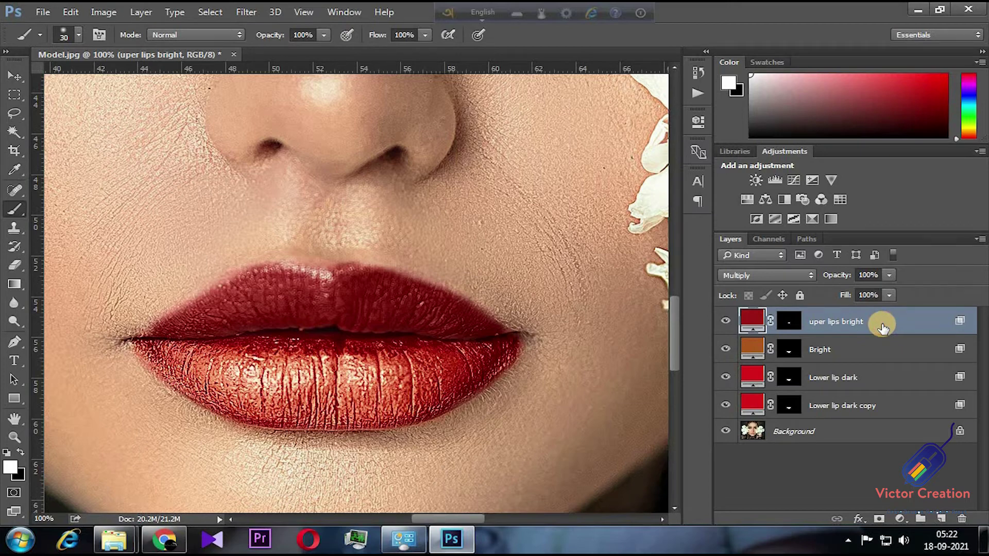
Duplicate uper lips bright and set the copy's blend mode to Screen
{"action": "key", "text": "ctrl+j"}
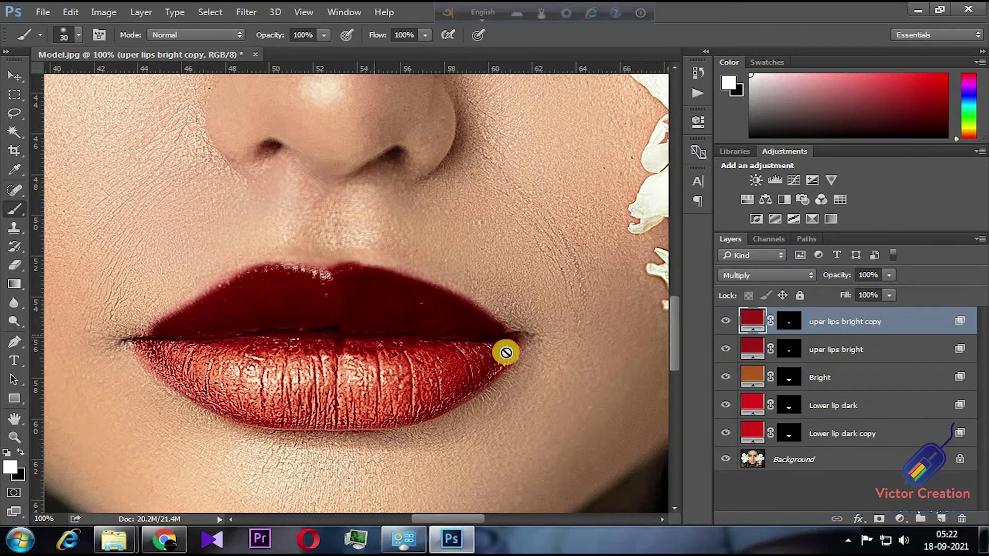
{"action": "left_click", "coordinate": [805, 273]}
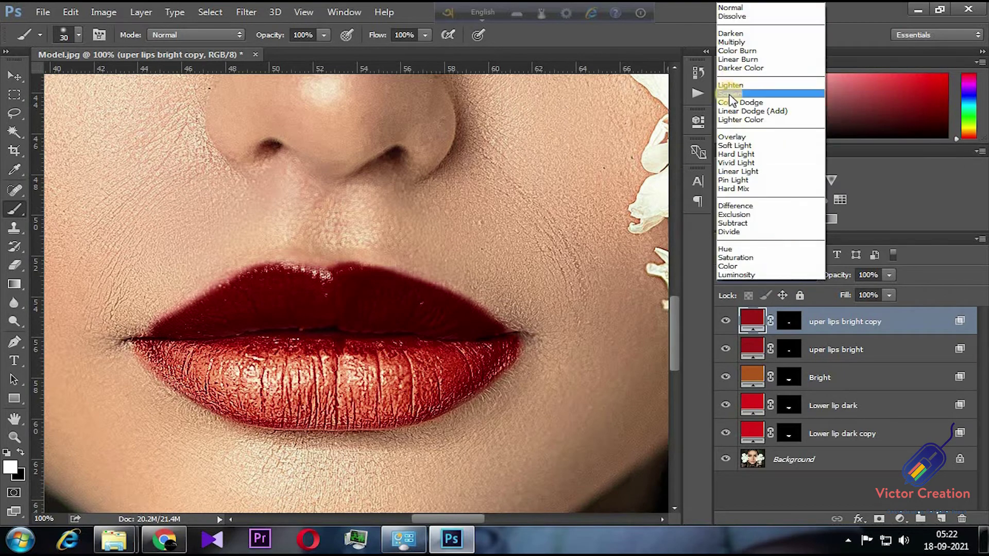
{"action": "left_click", "coordinate": [728, 95]}
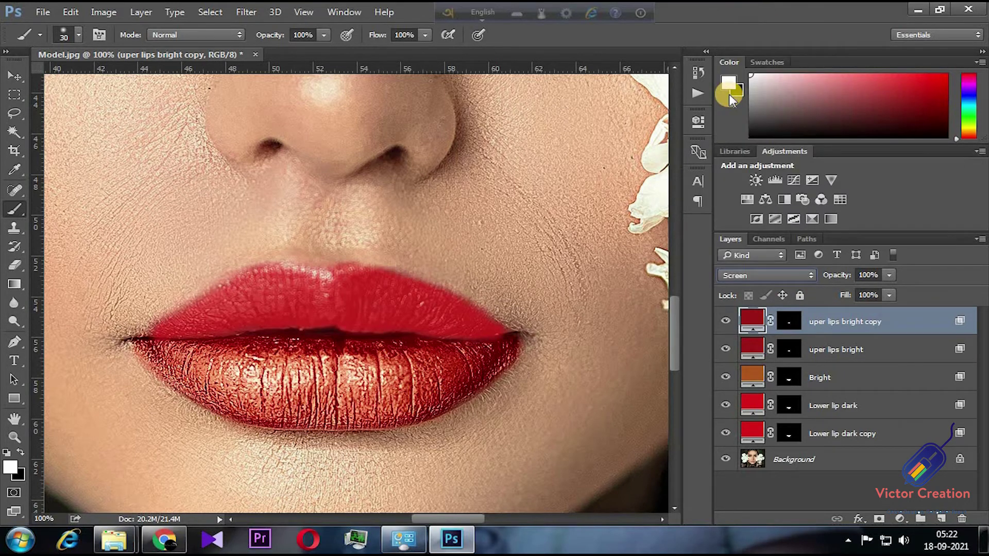
{"action": "double_click", "coordinate": [959, 322]}
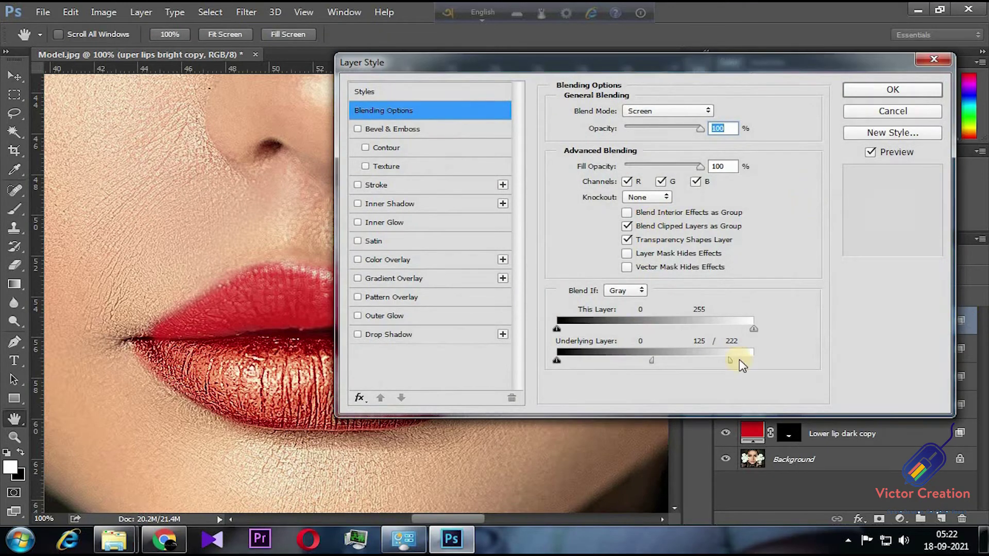
Split the copy's Underlying Layer black slider to 50/117 and apply the blending settings
{"action": "left_click_drag", "start_coordinate": [557, 359], "coordinate": [594, 360]}
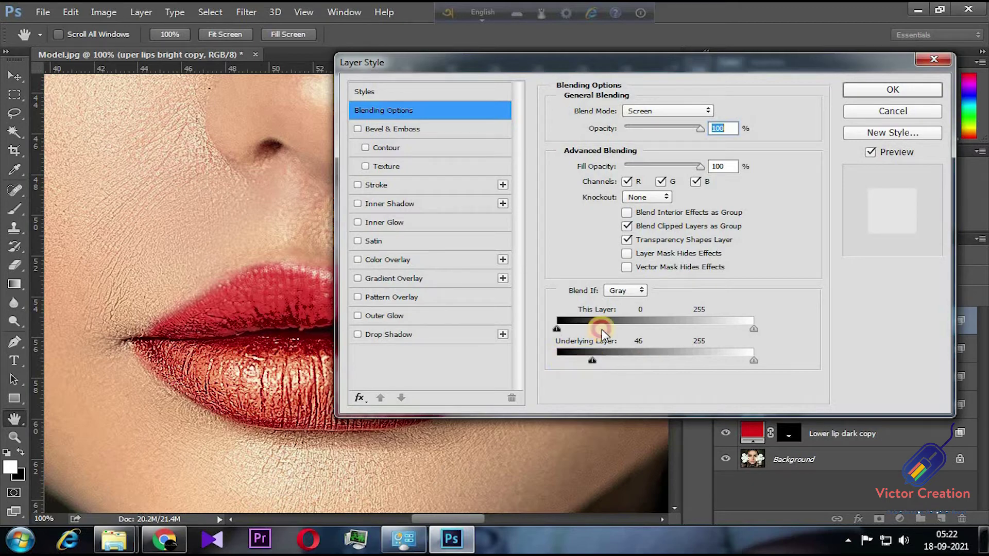
{"action": "left_click_drag", "start_coordinate": [550, 64], "coordinate": [655, 66]}
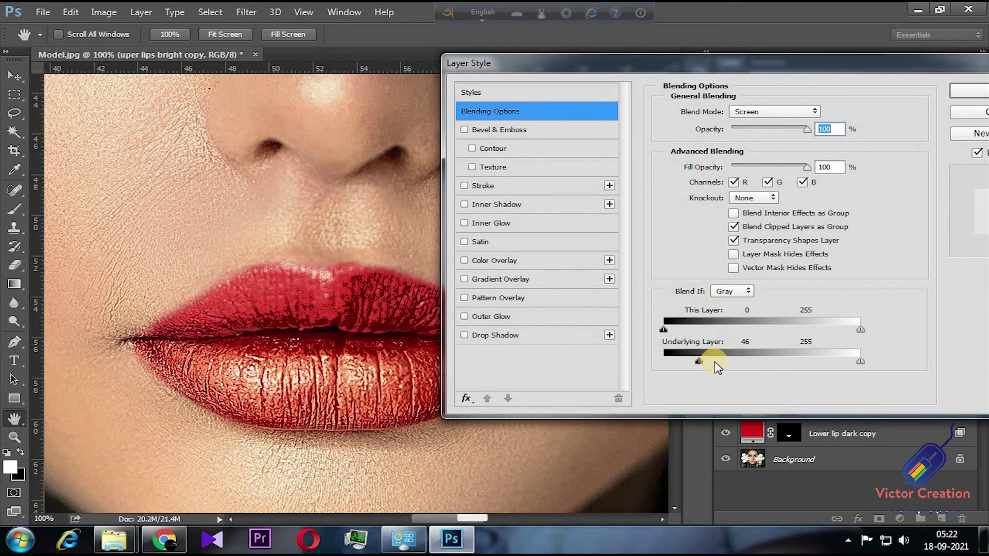
{"action": "left_click_drag", "start_coordinate": [701, 362], "coordinate": [771, 363]}
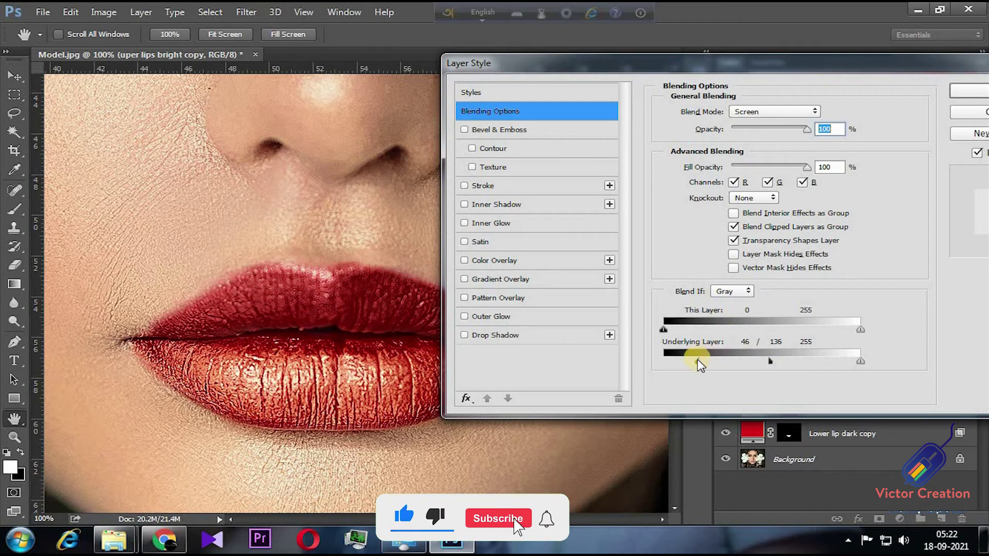
{"action": "left_click_drag", "start_coordinate": [698, 363], "coordinate": [702, 363]}
{"action": "left_click_drag", "start_coordinate": [795, 362], "coordinate": [755, 365]}
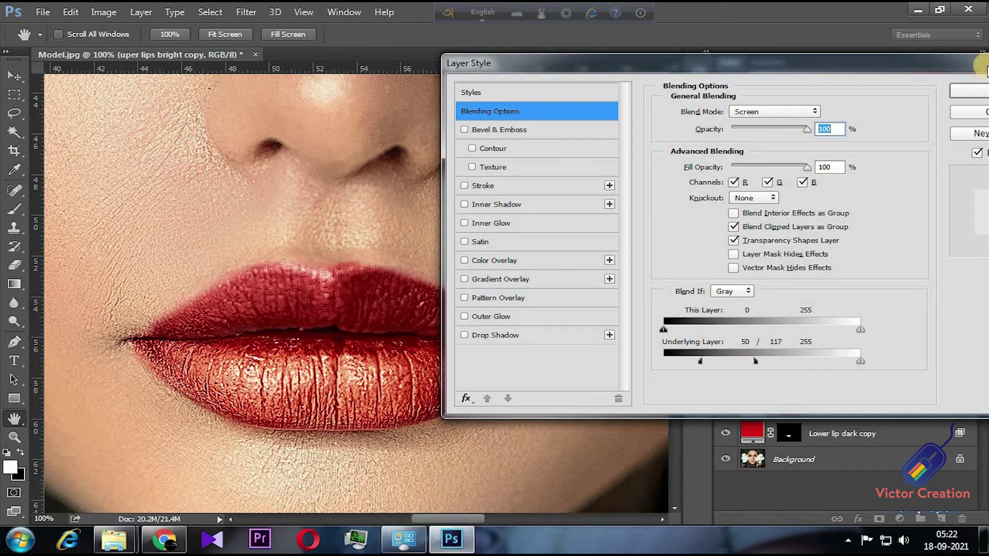
{"action": "left_click", "coordinate": [966, 98]}
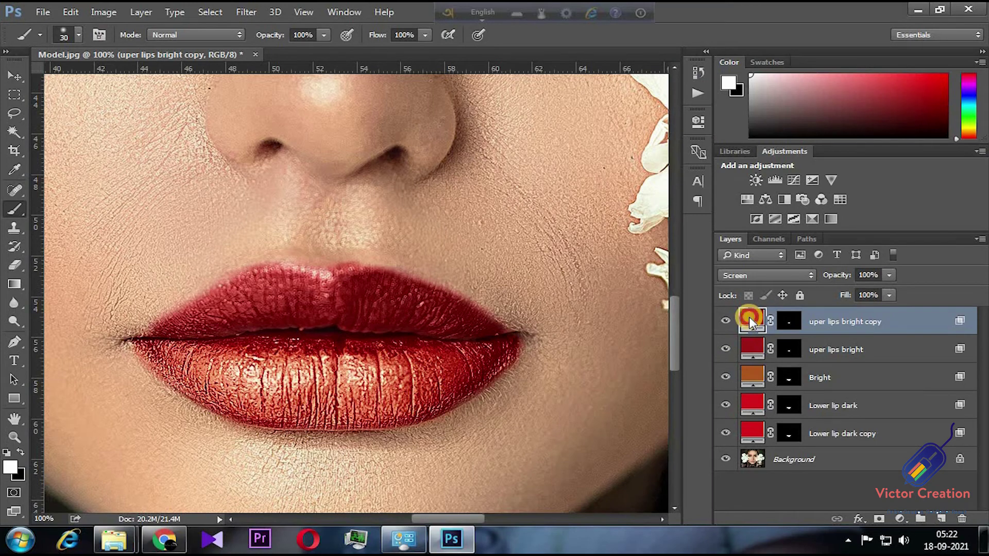
Change the uper lips bright copy's fill colour to orange-brown a05218
{"action": "double_click", "coordinate": [749, 318]}
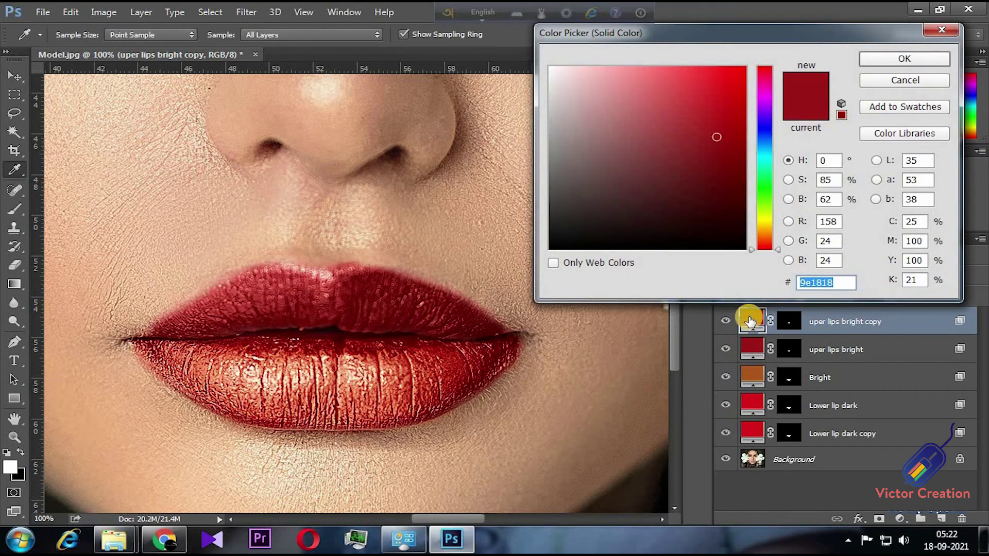
{"action": "type", "text": "a"}
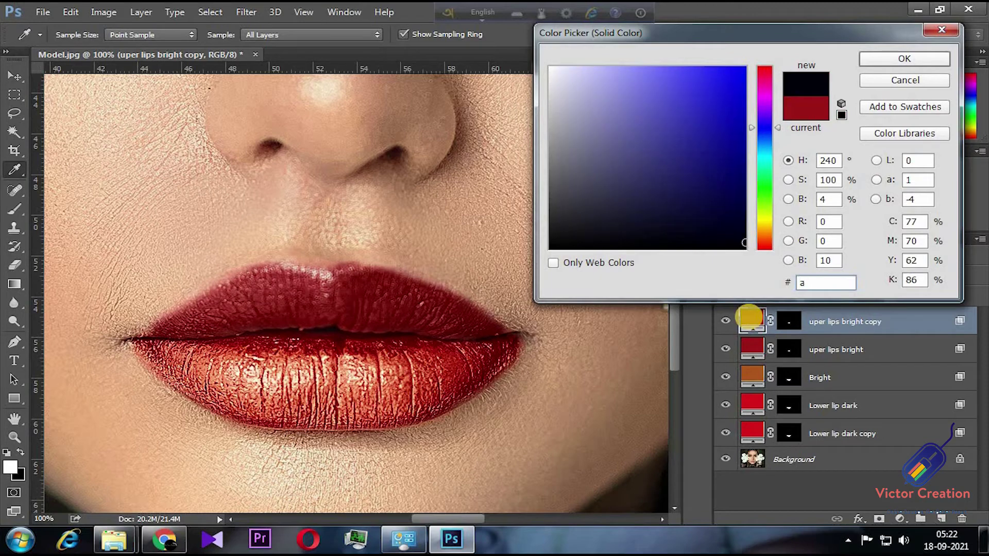
{"action": "type", "text": "05218"}
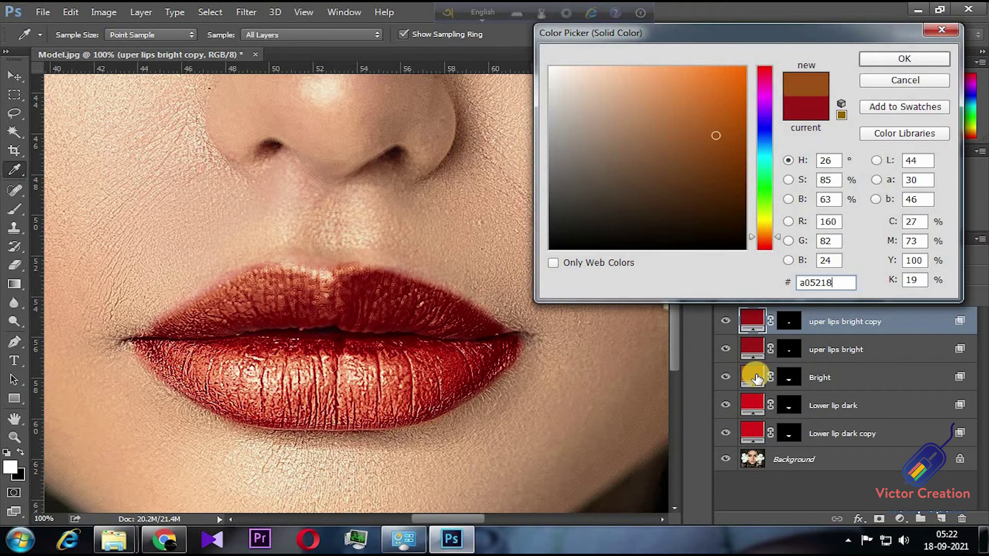
{"action": "left_click", "coordinate": [903, 59]}
{"action": "double_click", "coordinate": [959, 321]}
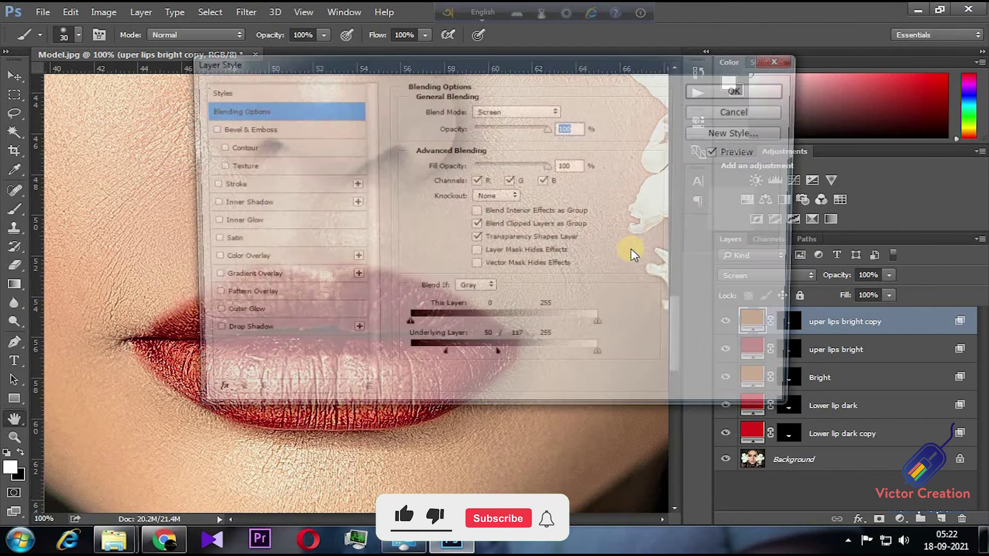
Move the copy's split Underlying Layer black slider halves to 29 and 161 and apply
{"action": "left_click_drag", "start_coordinate": [797, 350], "coordinate": [830, 350]}
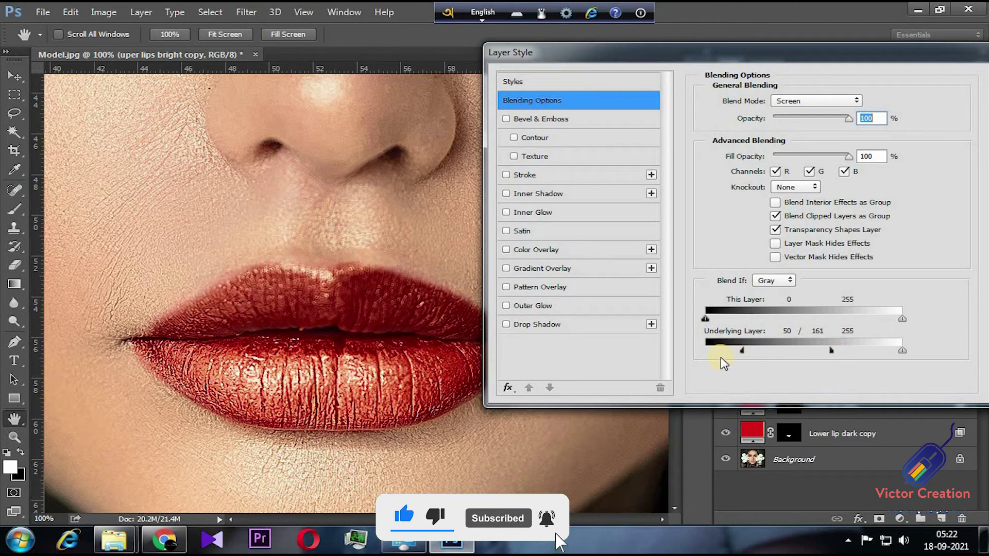
{"action": "left_click_drag", "start_coordinate": [744, 349], "coordinate": [726, 350]}
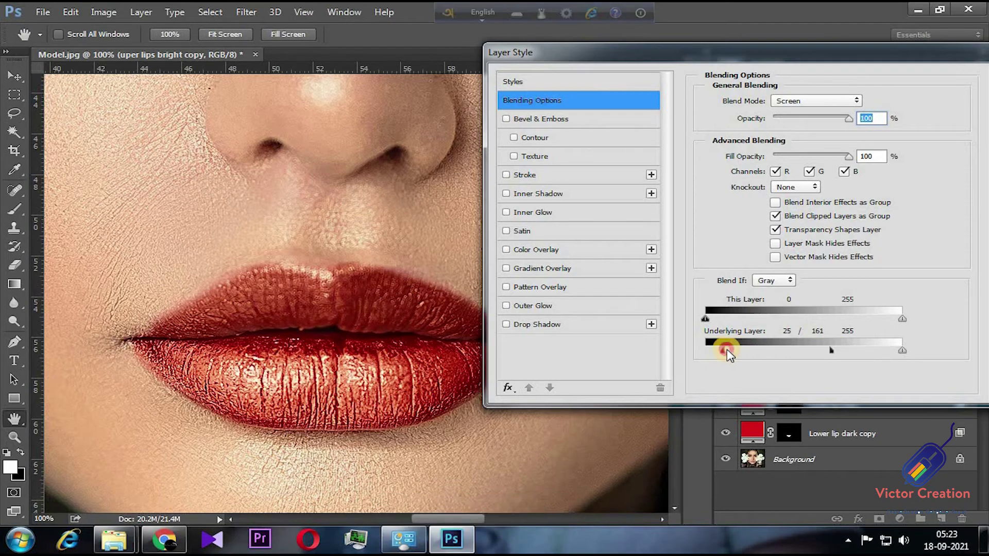
{"action": "left_click_drag", "start_coordinate": [945, 51], "coordinate": [727, 59]}
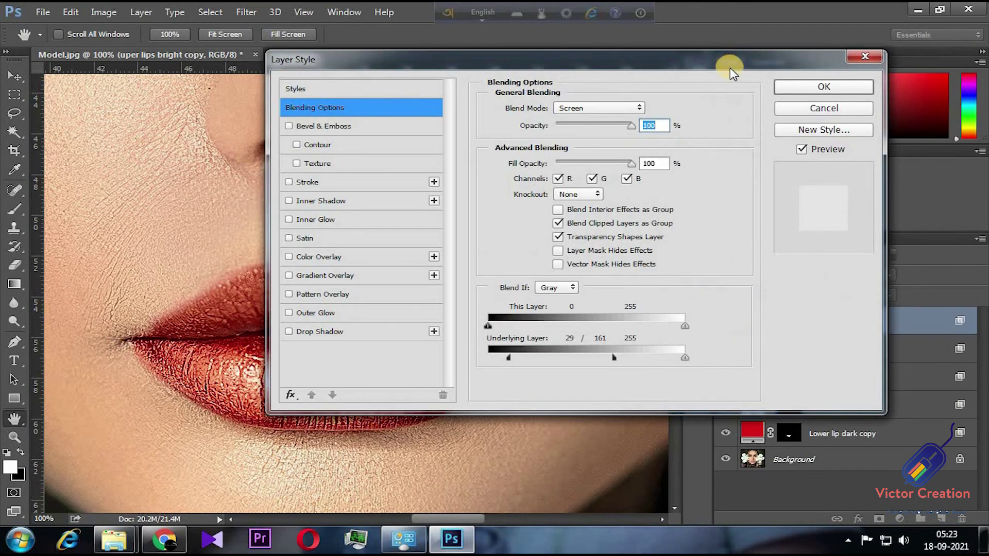
{"action": "key", "text": "Return"}
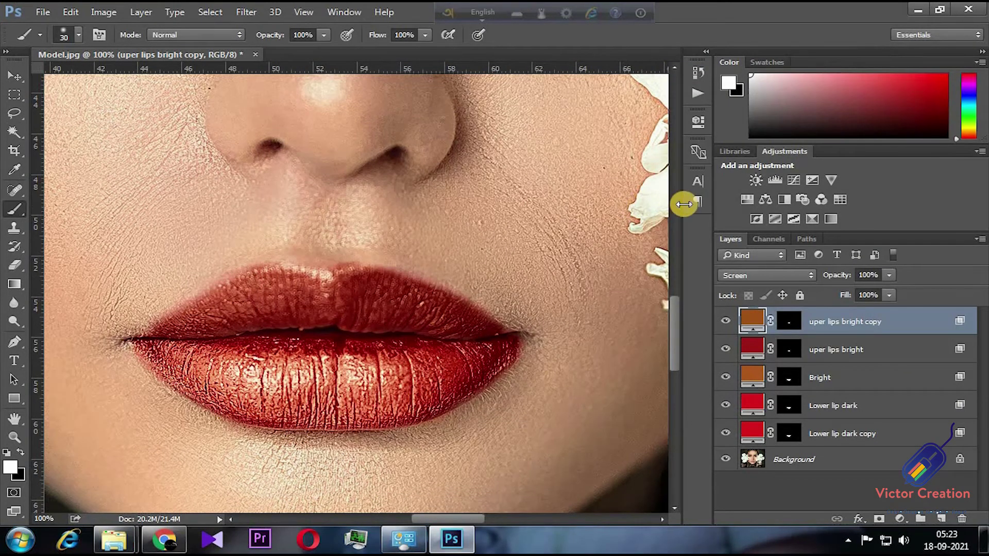
Select all five lip fill layers and group them into Group 1
{"action": "key", "text": "ctrl+minus"}
{"action": "key", "text": "ctrl+minus"}
{"action": "key", "text": "ctrl+minus"}
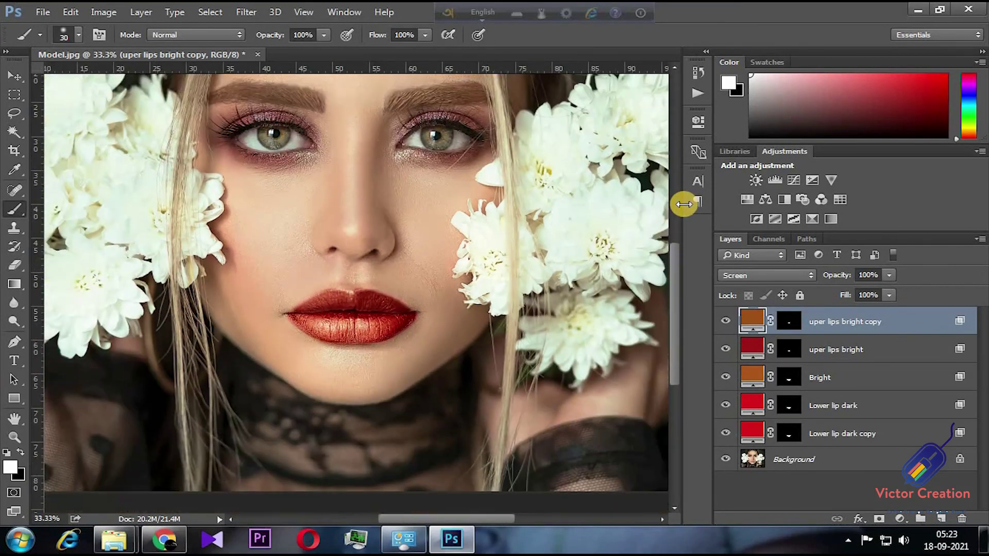
{"action": "key", "text": "ctrl+minus"}
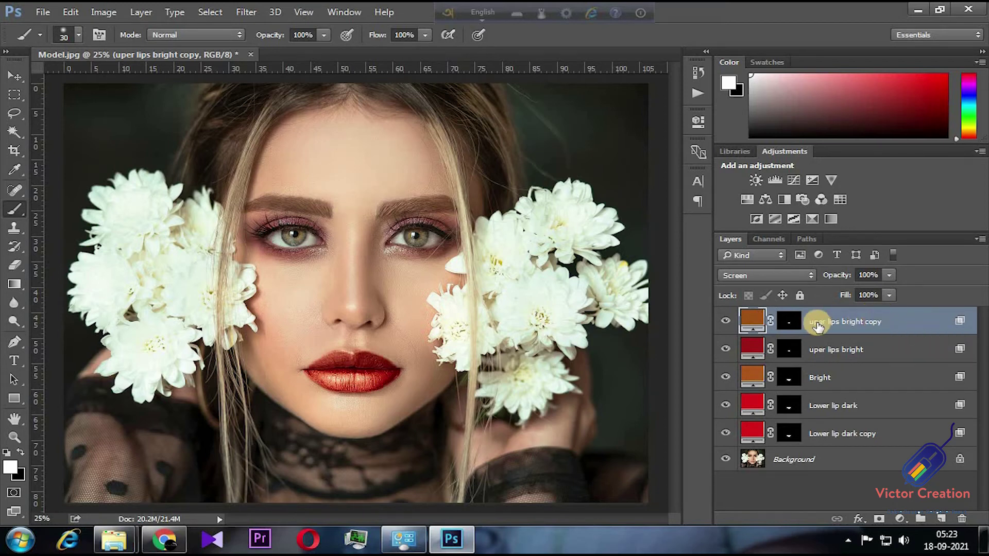
{"action": "left_click", "coordinate": [873, 436], "text": "shift"}
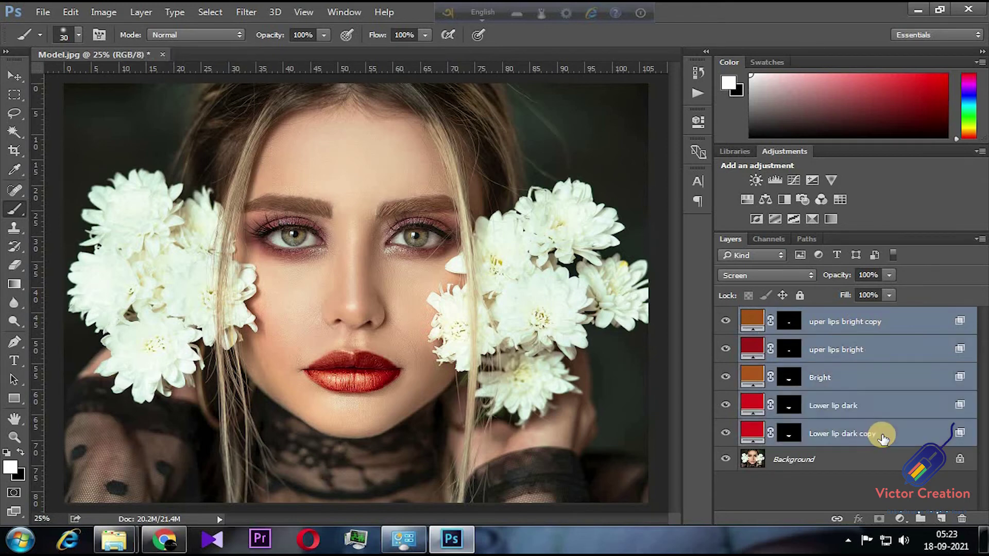
{"action": "left_click", "coordinate": [920, 518]}
Toggle Group 1's visibility to compare the coloured lips with the original
{"action": "left_click", "coordinate": [725, 316]}
{"action": "left_click", "coordinate": [724, 316]}
{"action": "left_click", "coordinate": [724, 315]}
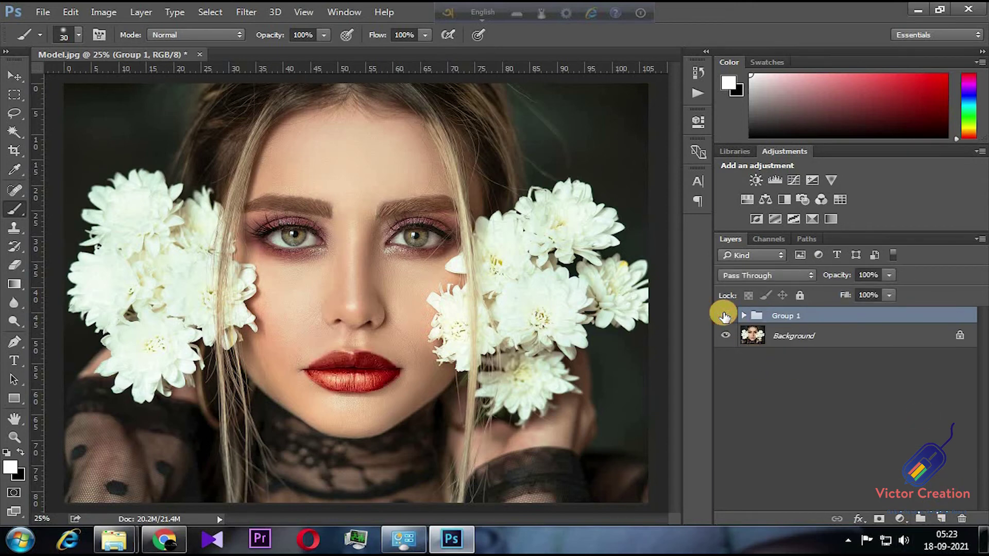
{"action": "left_click", "coordinate": [724, 315]}
Lower Group 1's opacity to 71% and check it against the original lips
{"action": "left_click", "coordinate": [889, 275]}
{"action": "left_click_drag", "start_coordinate": [887, 292], "coordinate": [866, 297]}
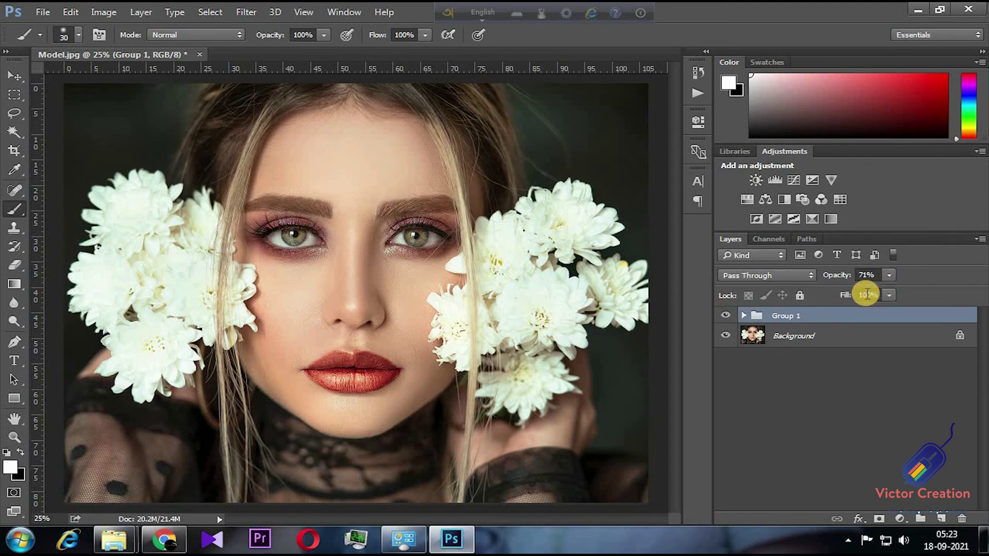
{"action": "left_click", "coordinate": [726, 316]}
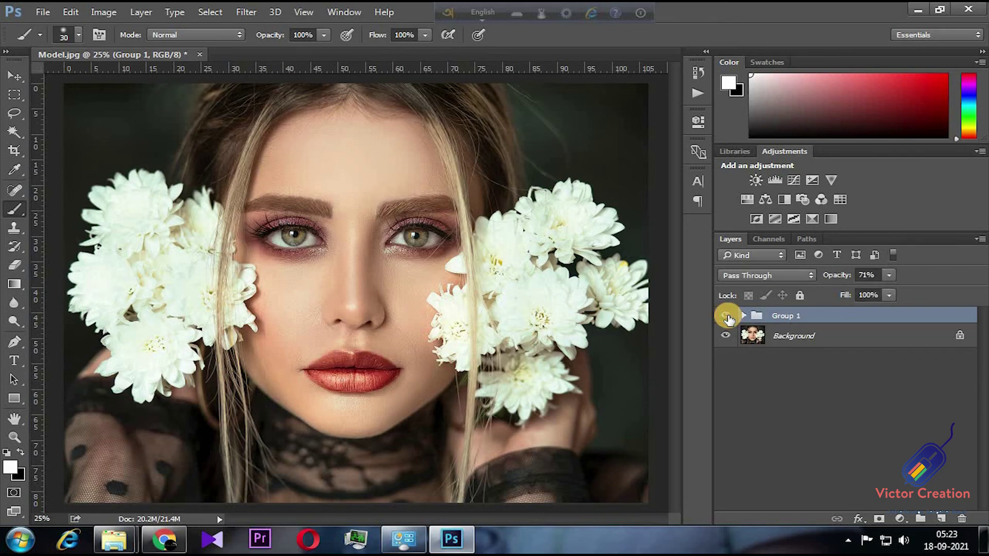
{"action": "key", "text": "ctrl+minus"}
{"action": "left_click", "coordinate": [722, 317]}
{"action": "key", "text": "ctrl+plus"}
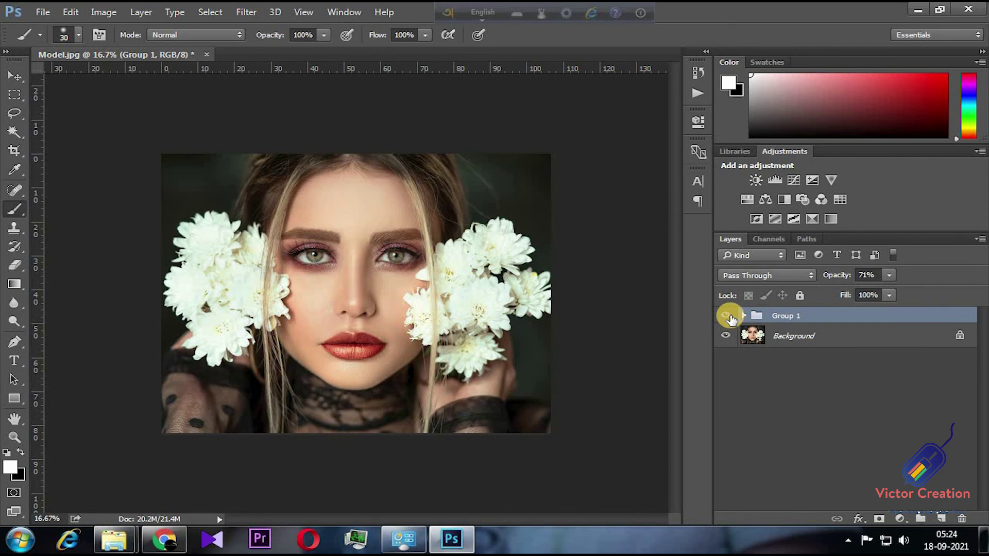
Make the Background layer active and hide Group 1 to reveal the natural lip colour
{"action": "left_click", "coordinate": [774, 330]}
{"action": "key", "text": "ctrl+plus"}
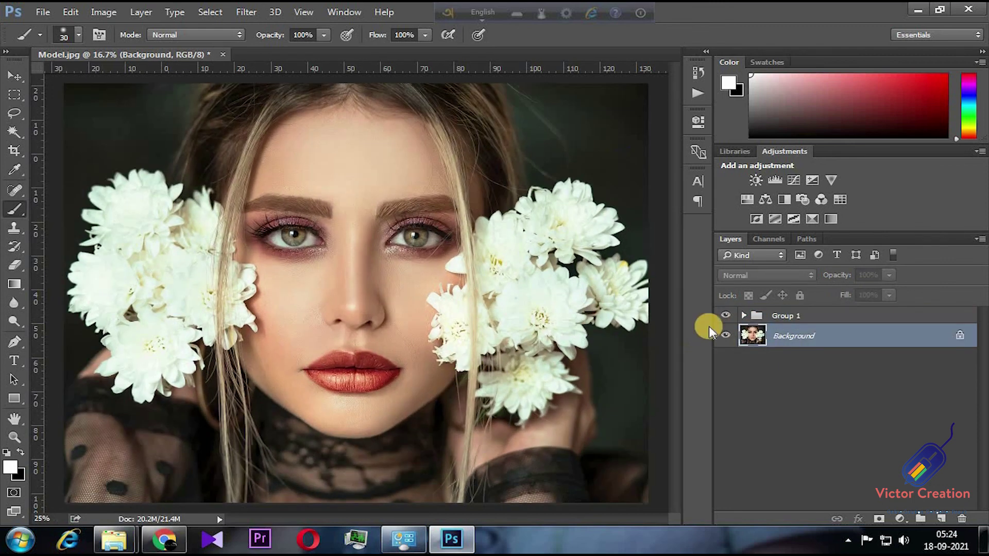
{"action": "key", "text": "ctrl+minus"}
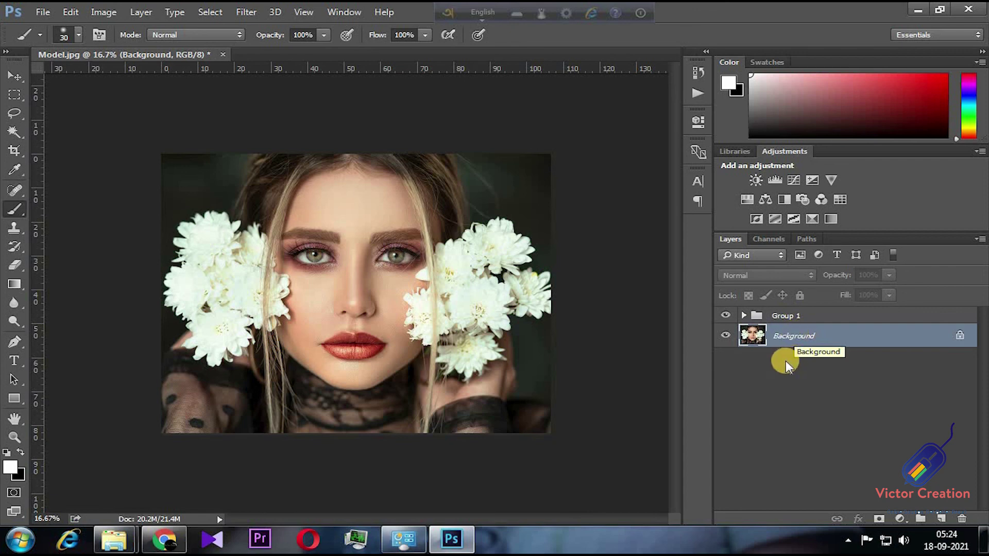
{"action": "left_click", "coordinate": [726, 315]}
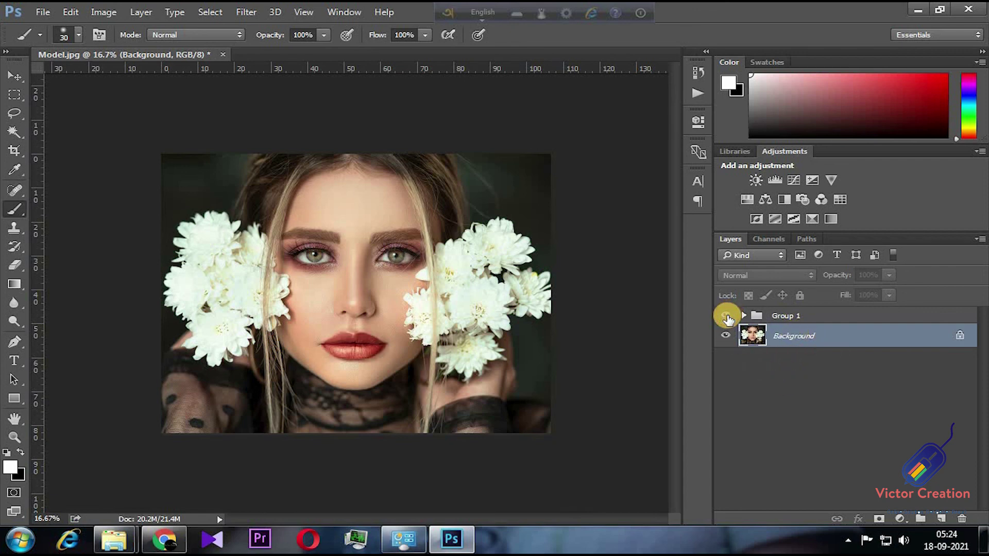